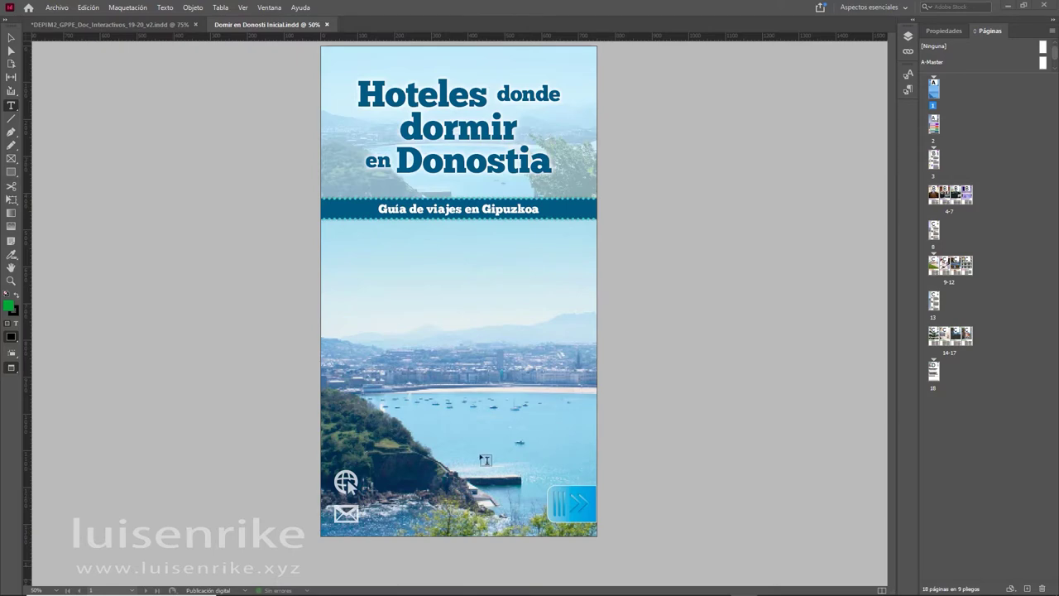
Examine the document's pages from the index through the 5, 4 and 3 estrellas sections to the Contacto form, and return to the cover
double_click(935, 126)
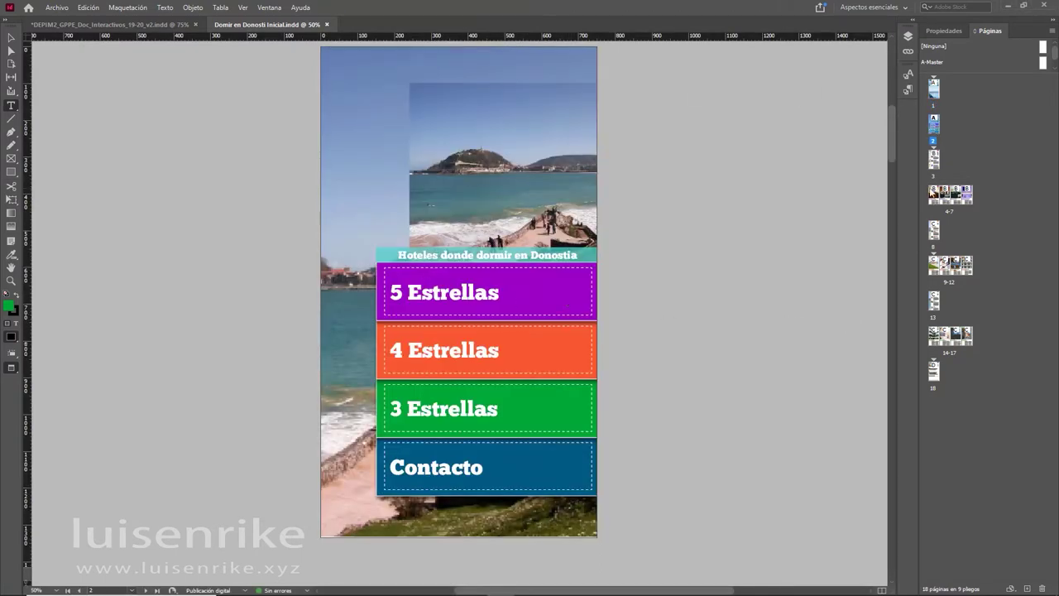
double_click(935, 159)
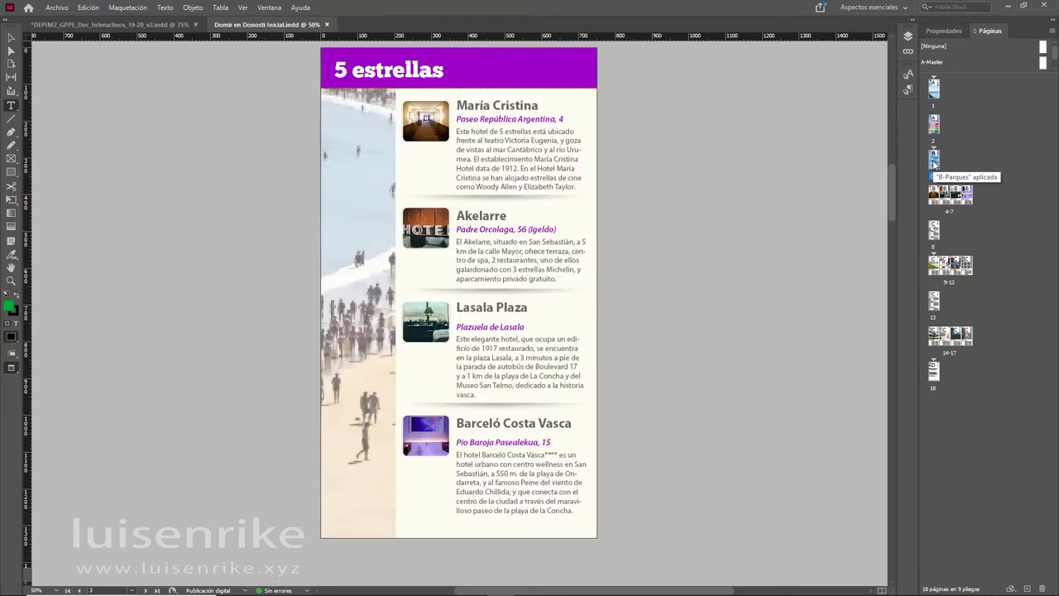
double_click(934, 125)
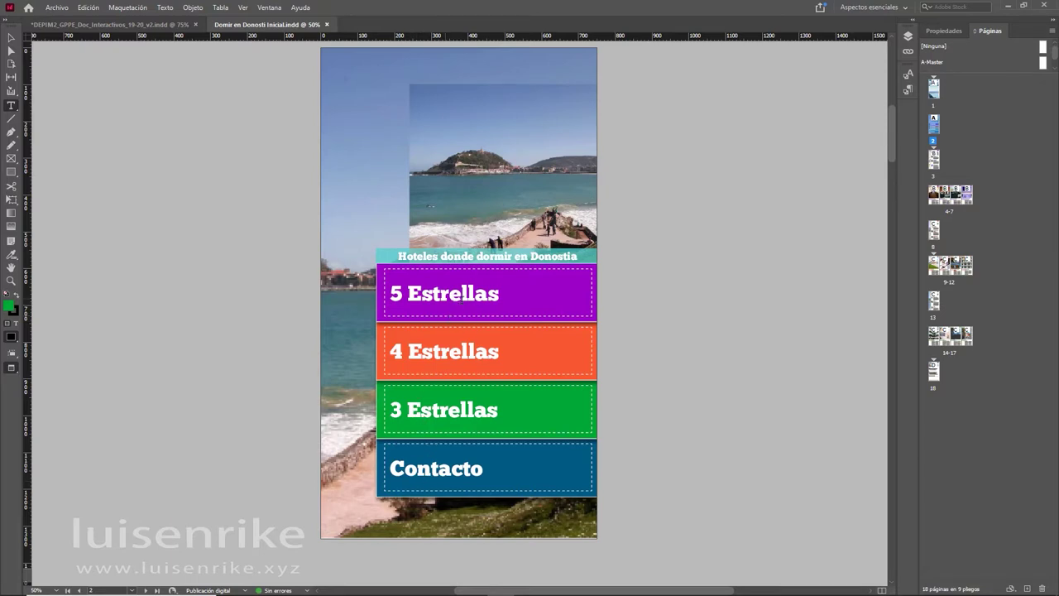
double_click(935, 162)
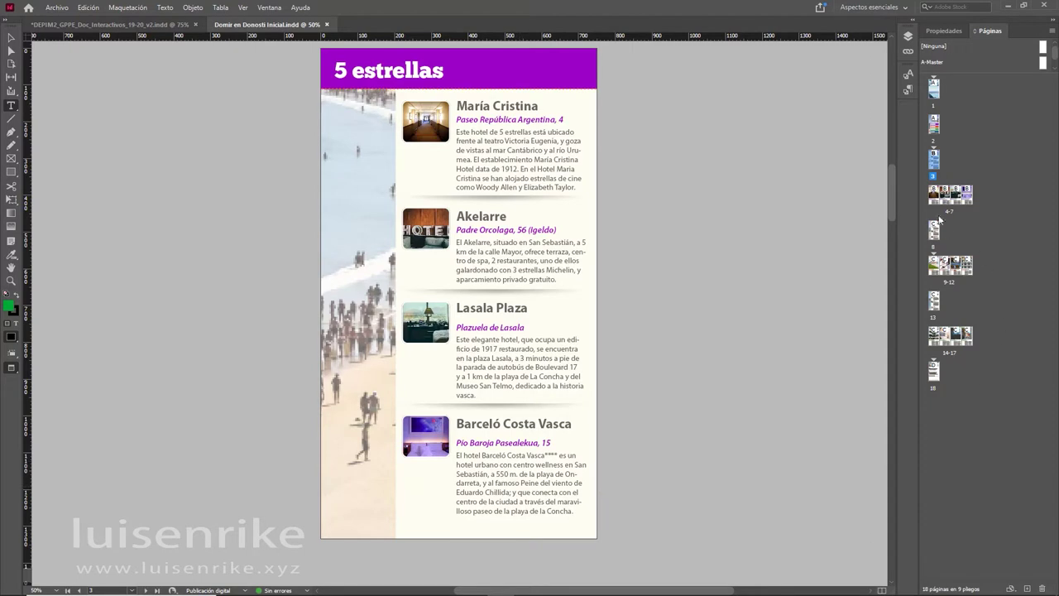
double_click(935, 199)
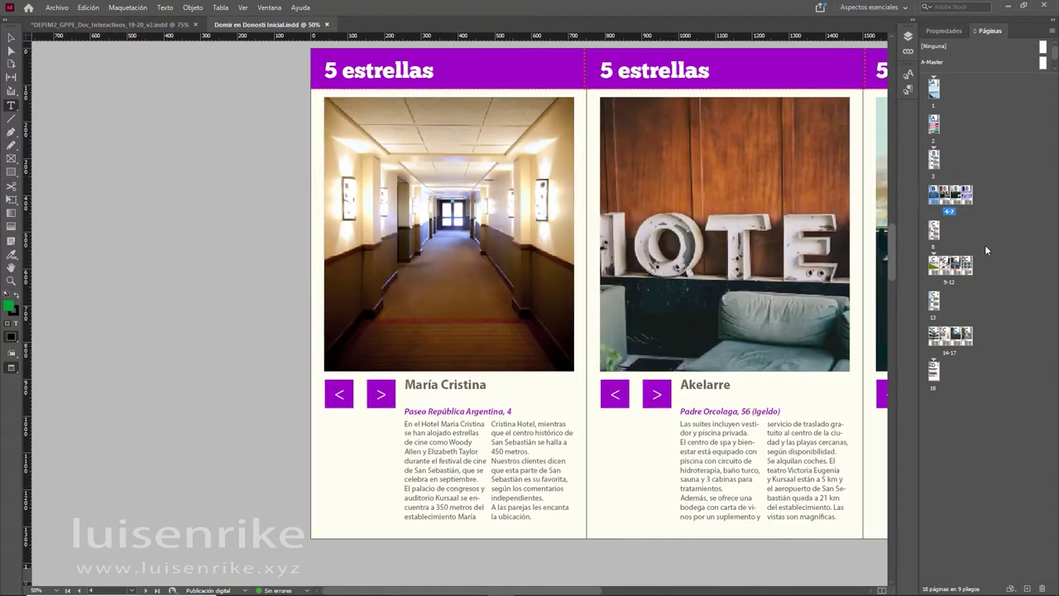
double_click(934, 232)
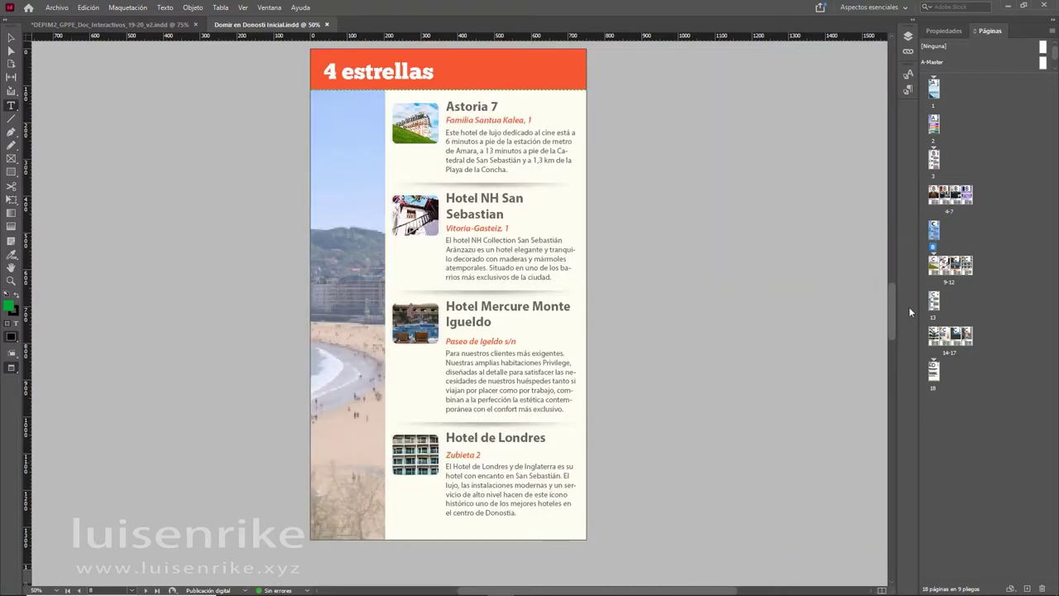
double_click(936, 269)
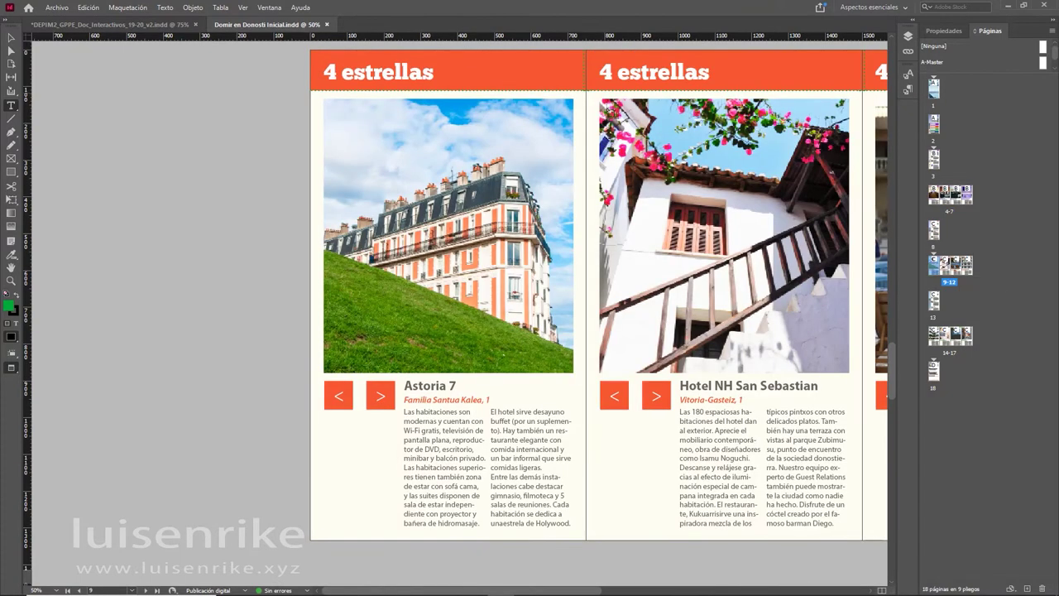
double_click(956, 265)
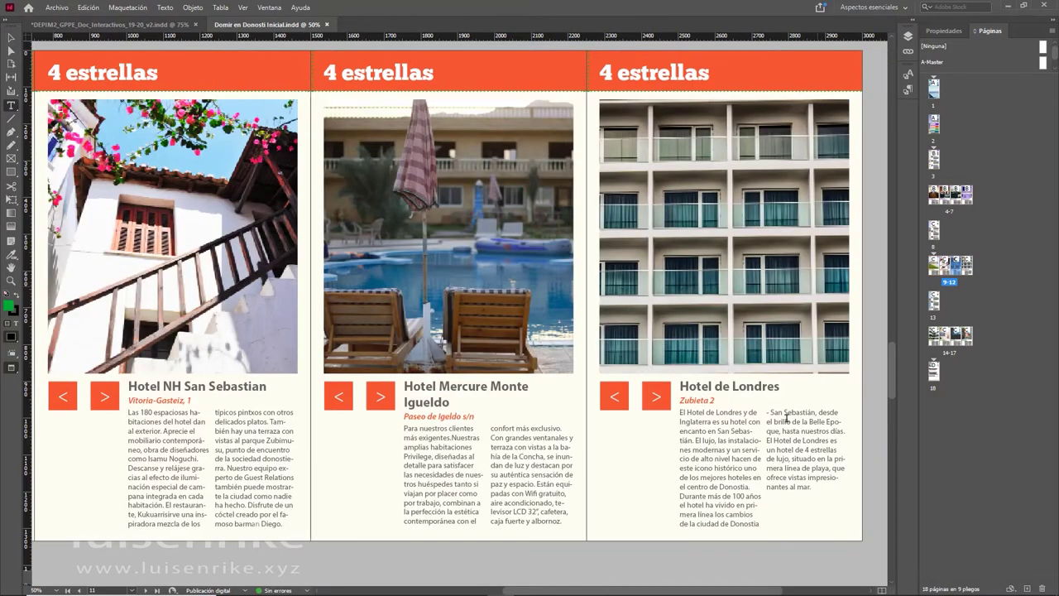
double_click(934, 299)
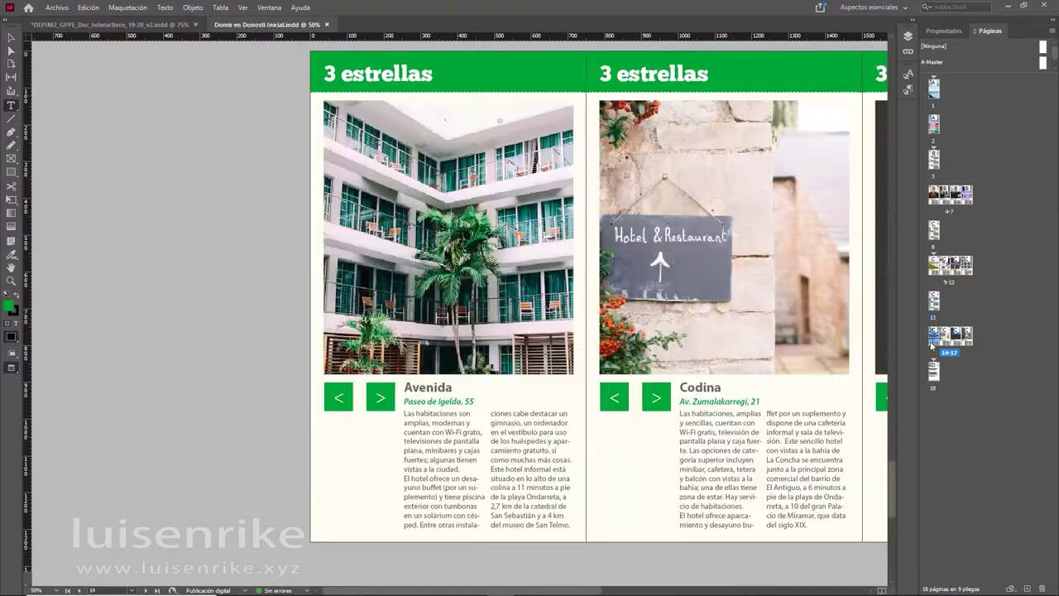
double_click(935, 339)
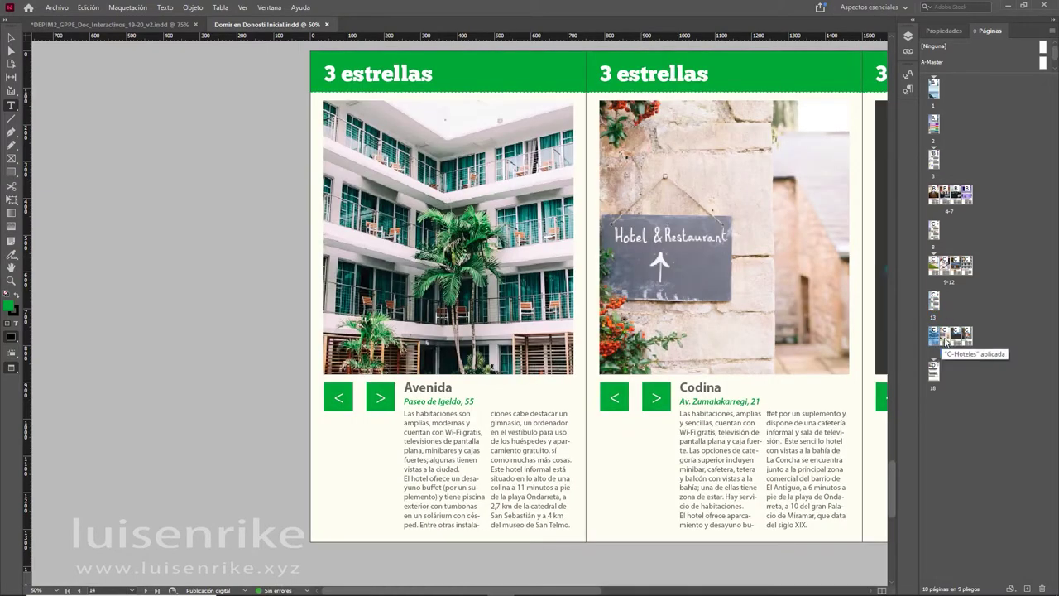
double_click(959, 338)
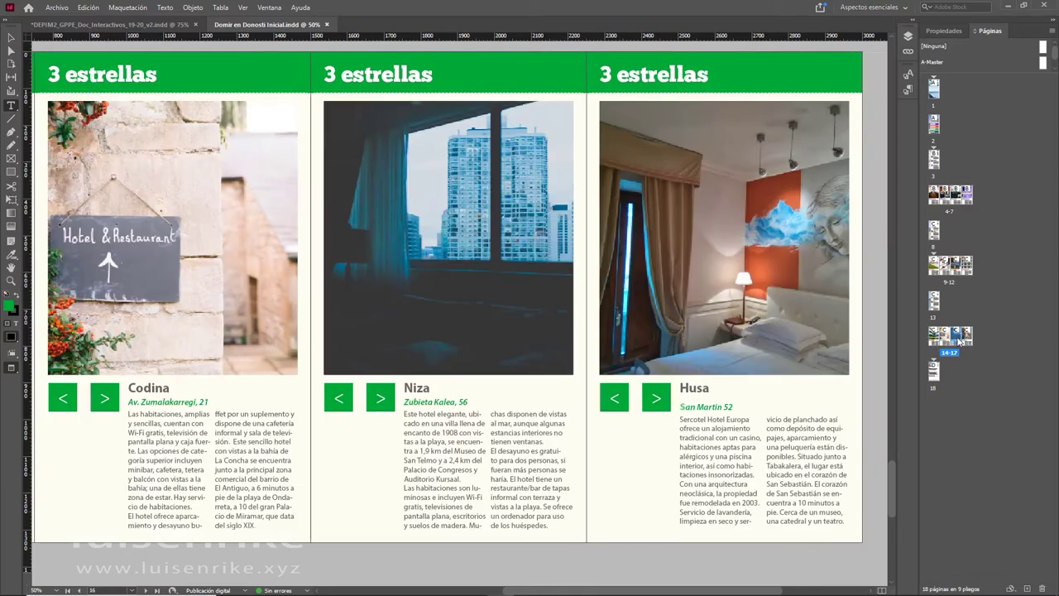
double_click(927, 373)
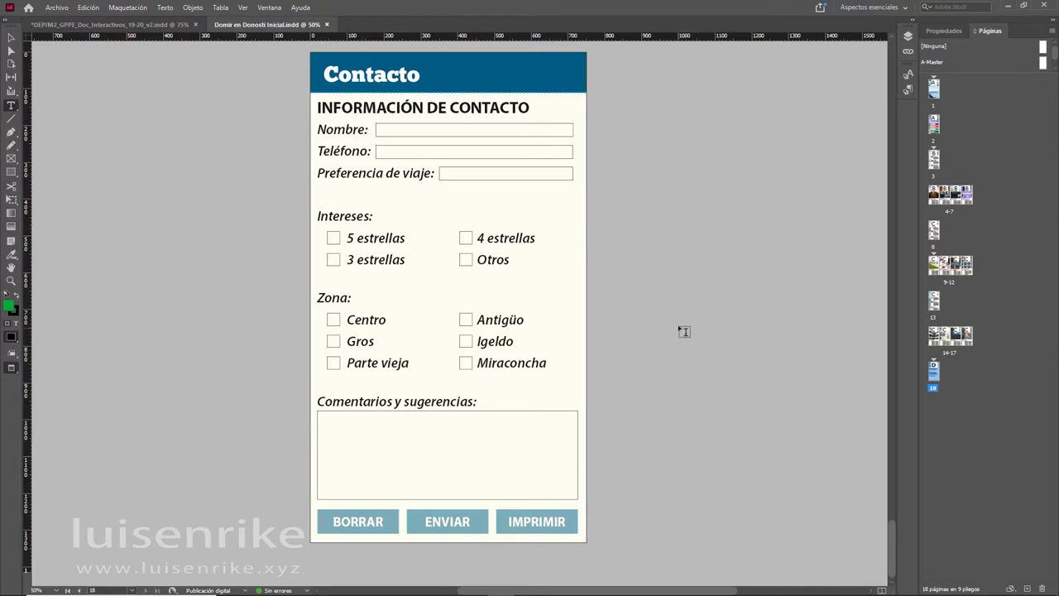
double_click(933, 93)
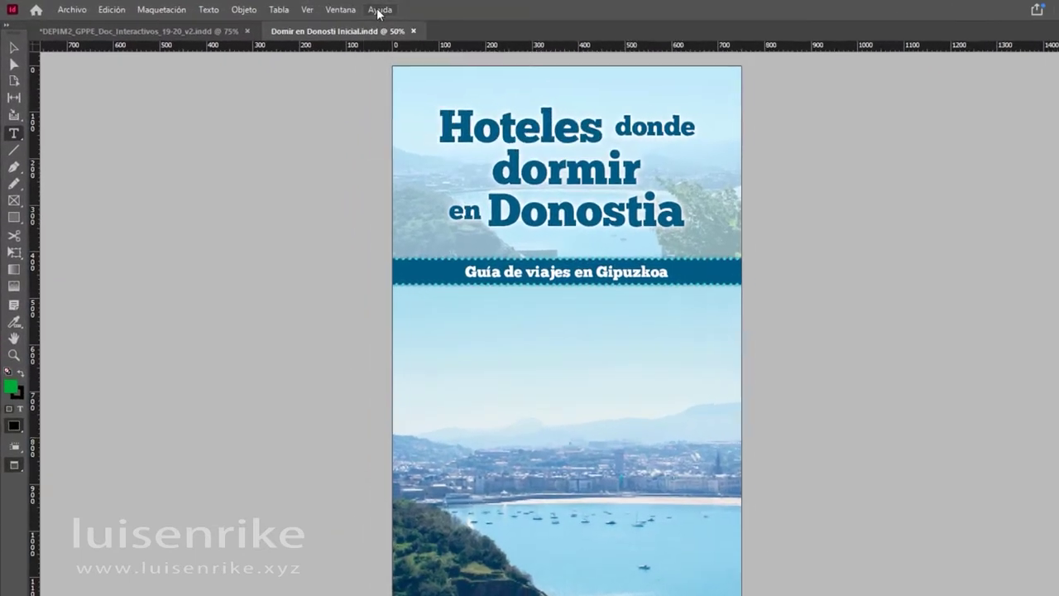
Switch to the Interactivo para PDF workspace and close the separate icon-only panel beside the dock
click(300, 7)
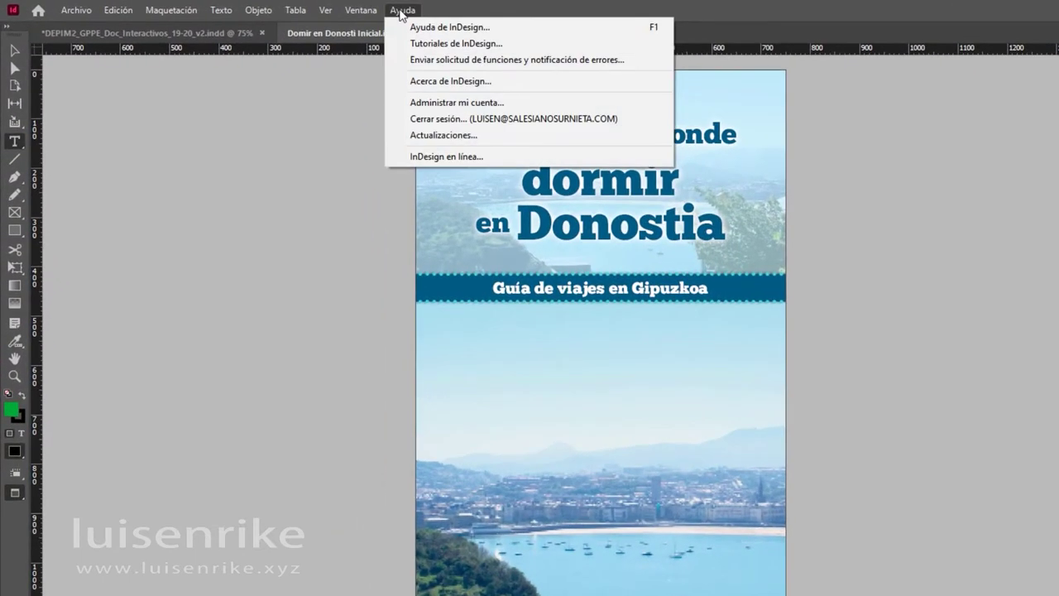
click(400, 12)
click(369, 12)
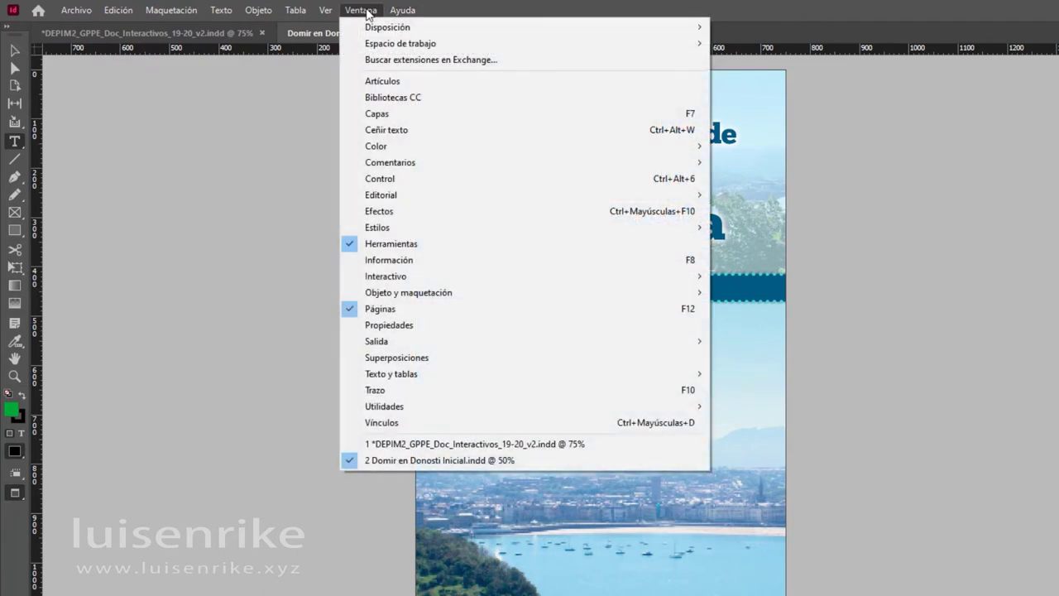
mouse_move(385, 43)
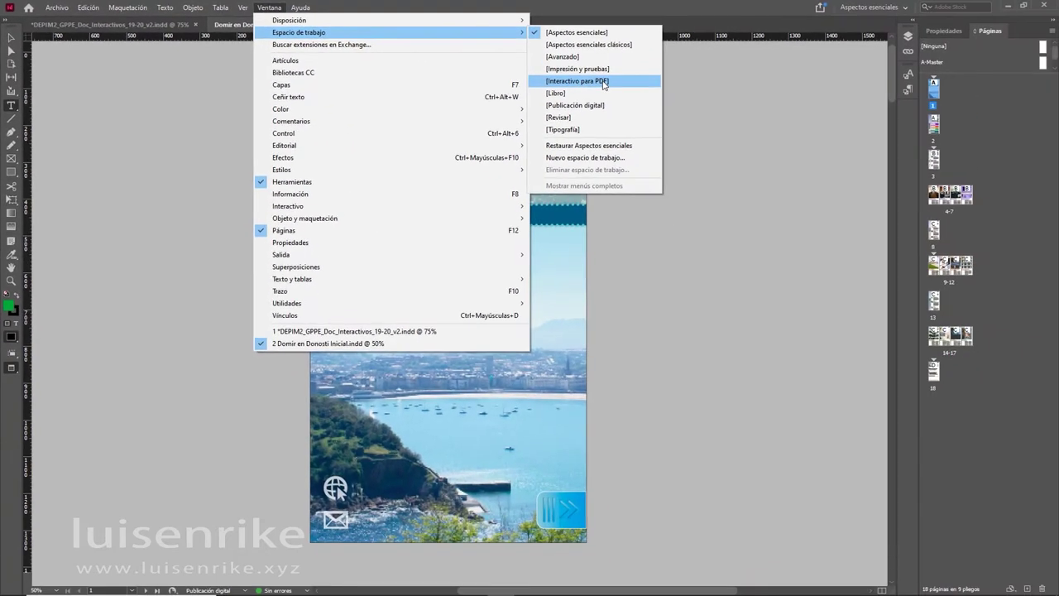
click(604, 82)
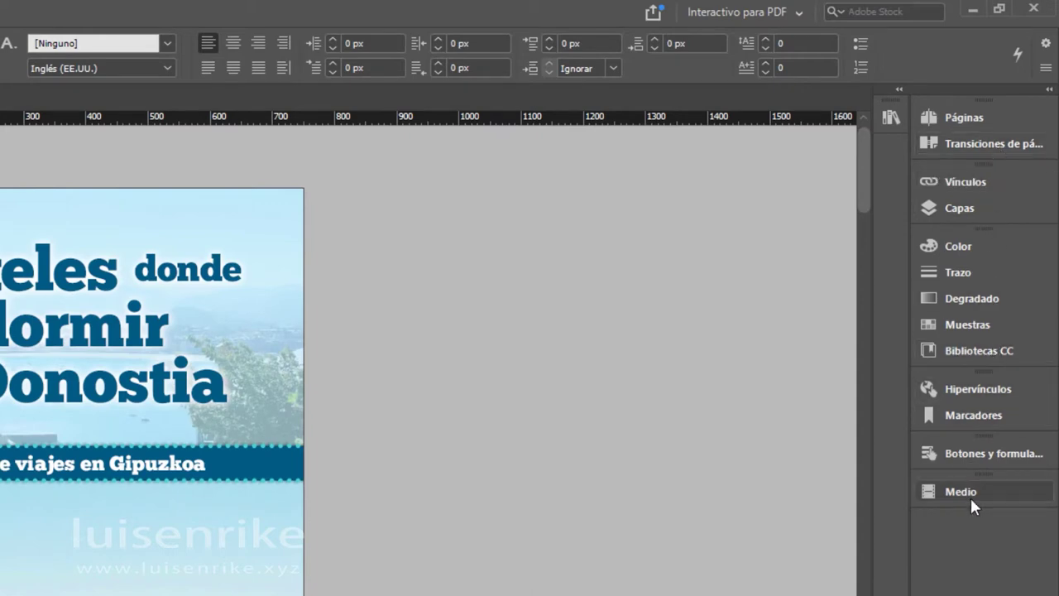
drag(888, 119, 714, 217)
click(709, 175)
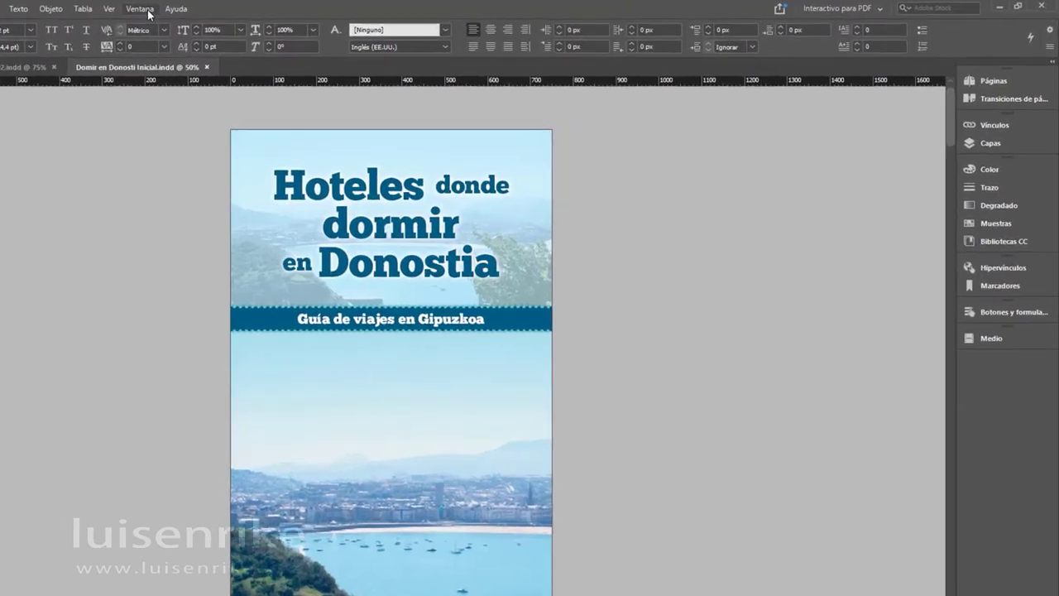
Show the Estilos de párrafo and Estilos de carácter panels and dock them below Medio
click(269, 8)
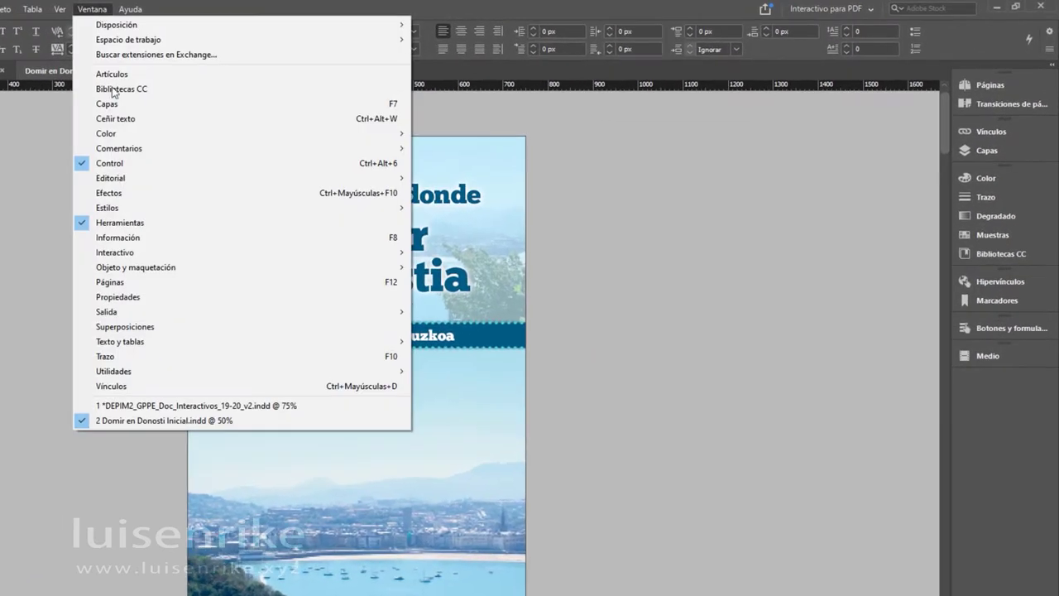
mouse_move(349, 339)
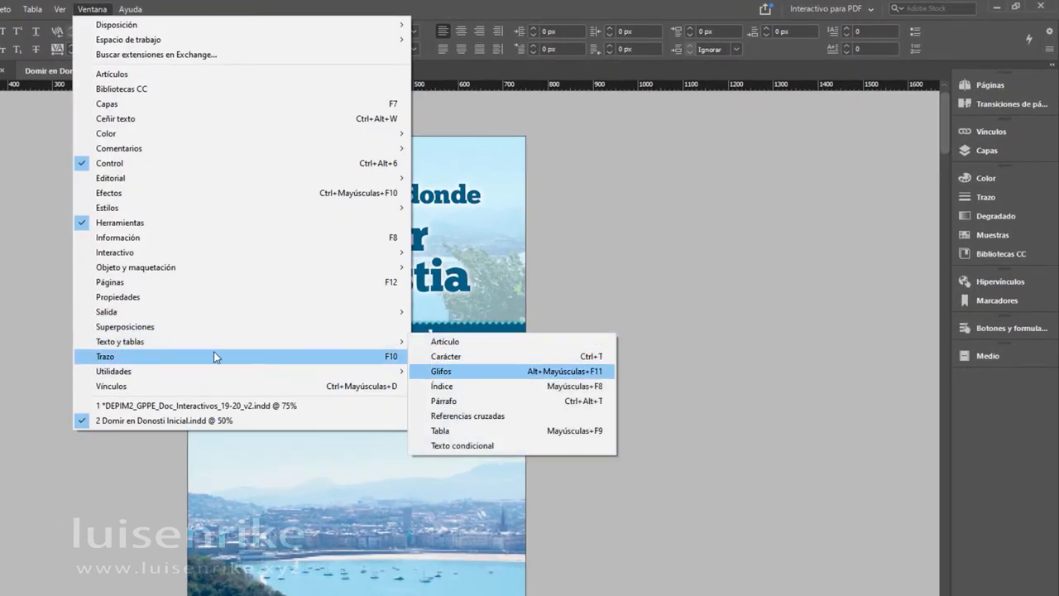
mouse_move(149, 207)
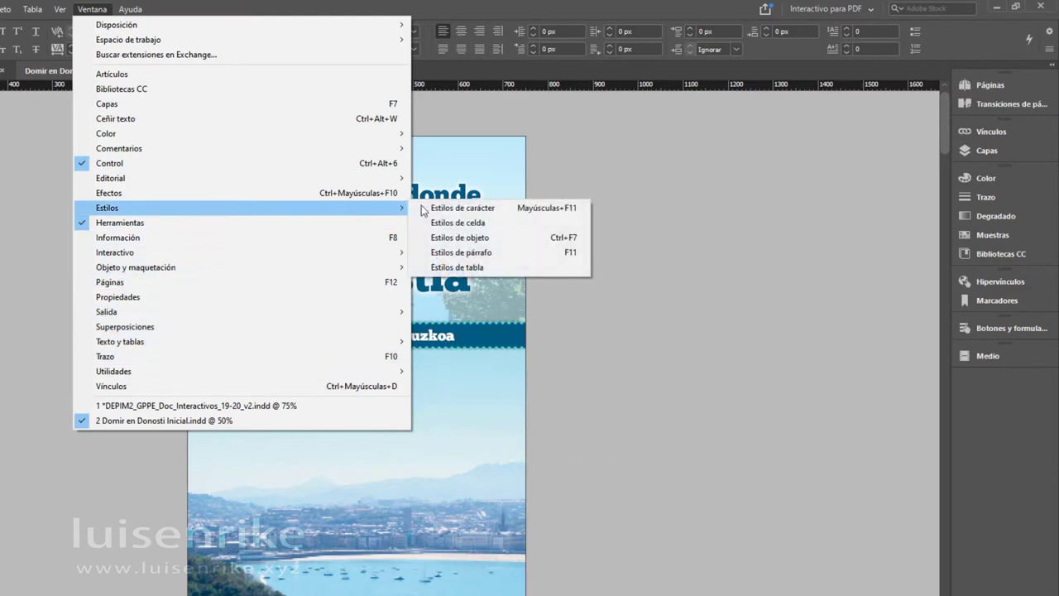
click(519, 254)
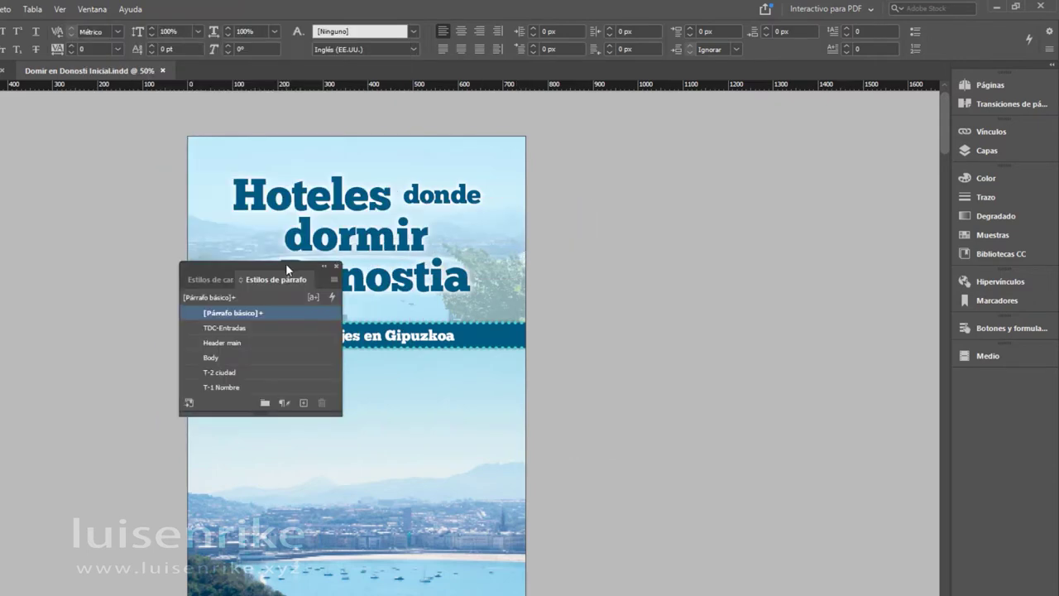
drag(285, 263, 981, 379)
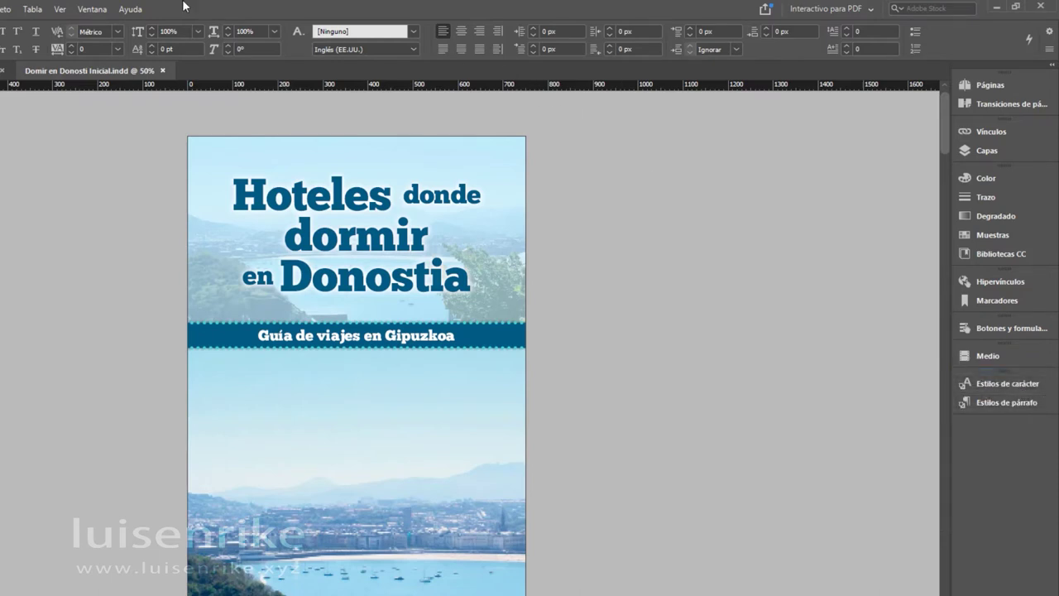
Show the Alinear and Buscatrazos panels and dock them below the style panels
click(92, 10)
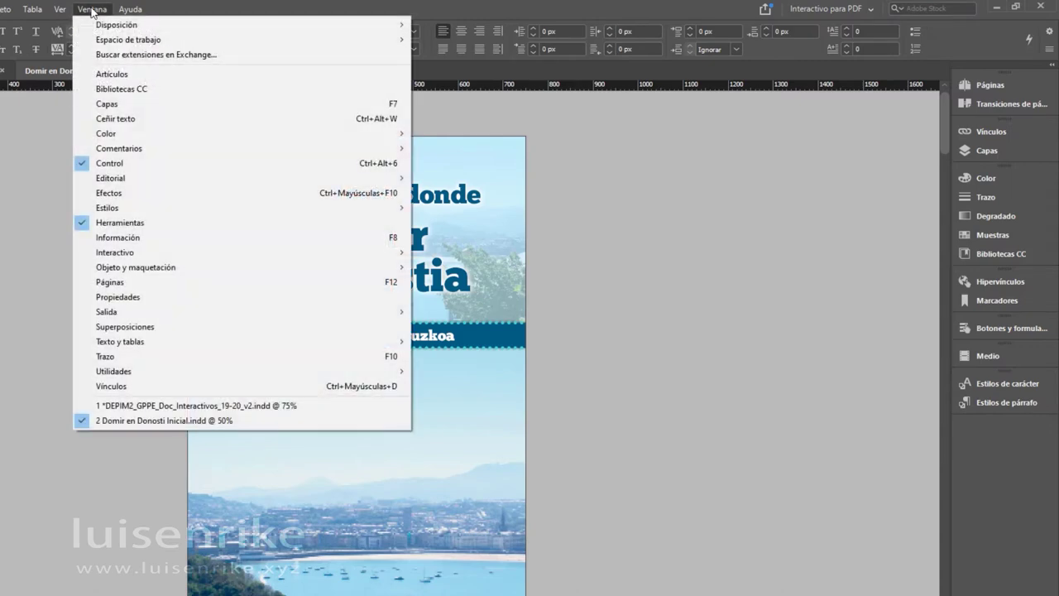
mouse_move(163, 373)
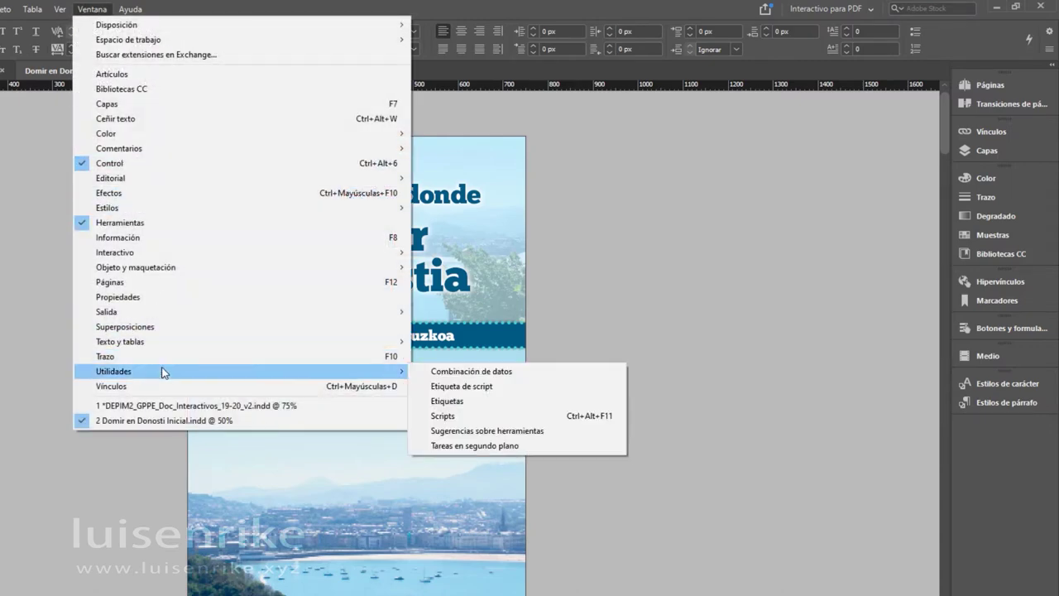
mouse_move(142, 270)
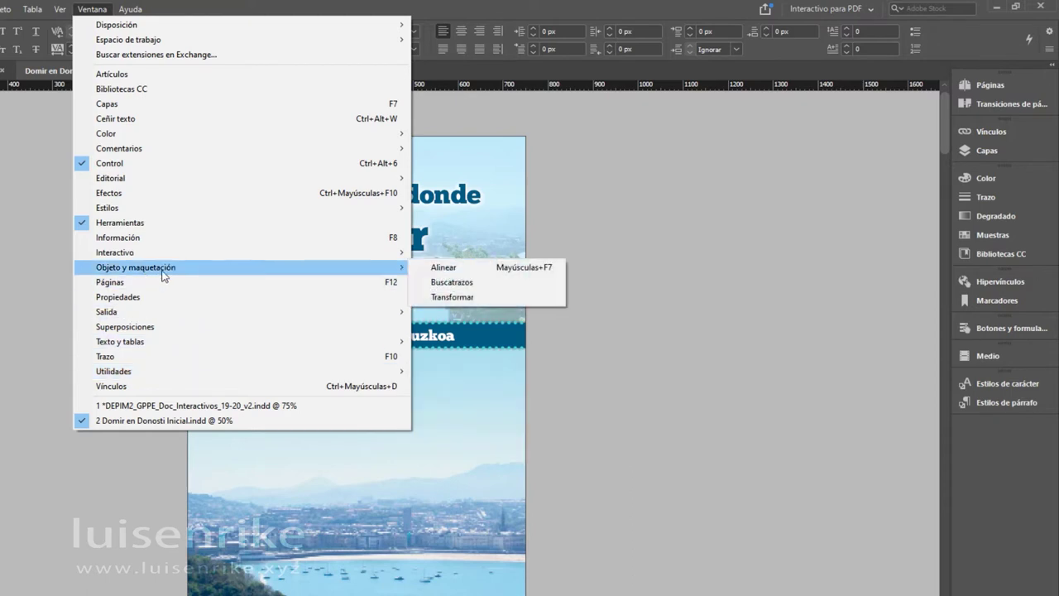
click(513, 272)
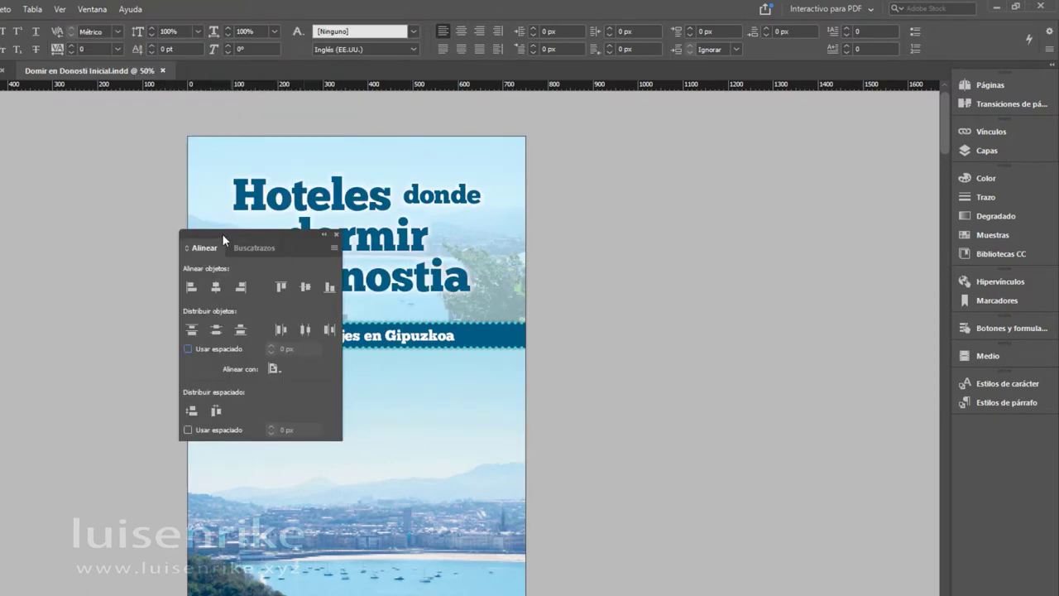
drag(224, 234, 975, 427)
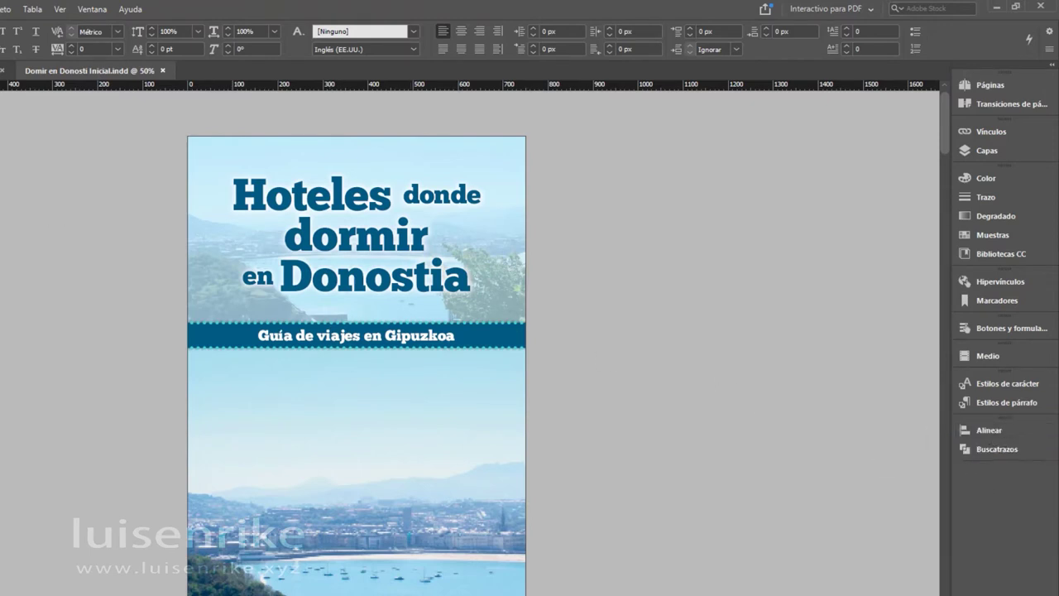
Activate the Selection tool, narrow the panel dock slightly, and leave the cover's title frame deselected
key(v)
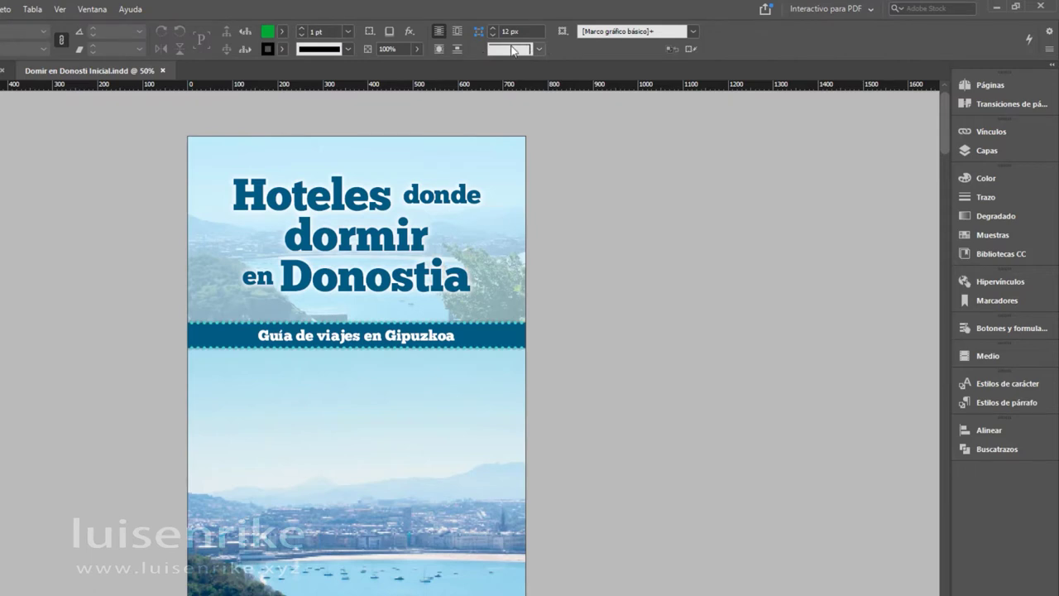
click(355, 210)
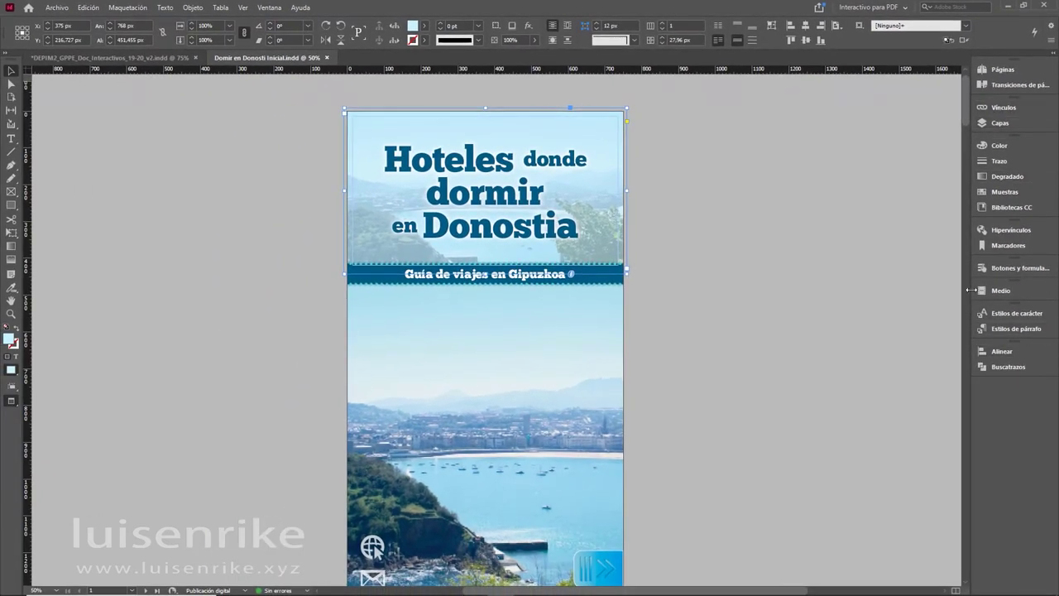
mouse_move(972, 289)
mouse_down()
mouse_move(985, 288)
mouse_move(974, 288)
mouse_up()
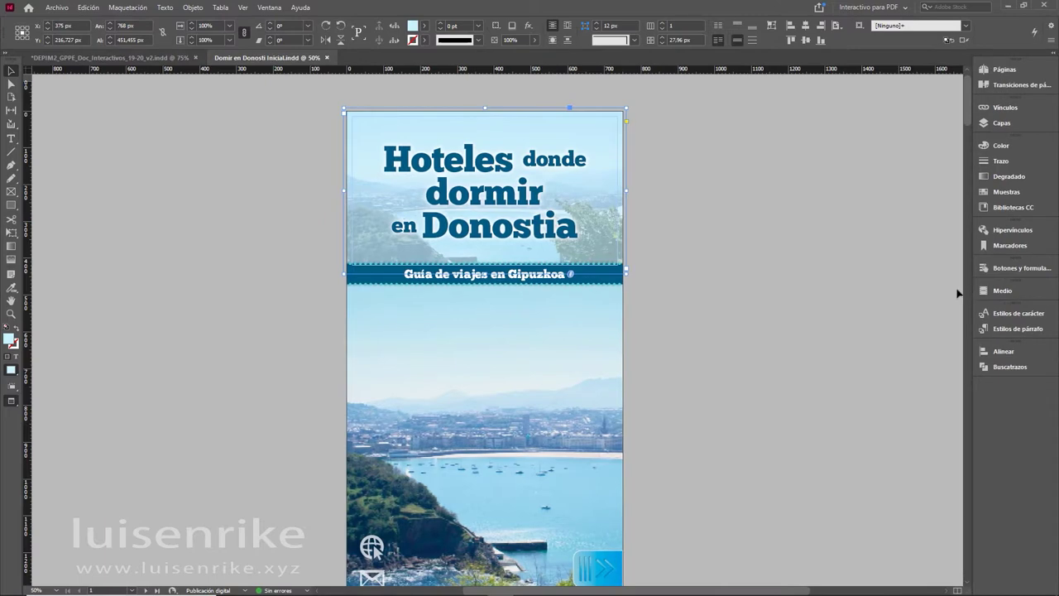
click(720, 408)
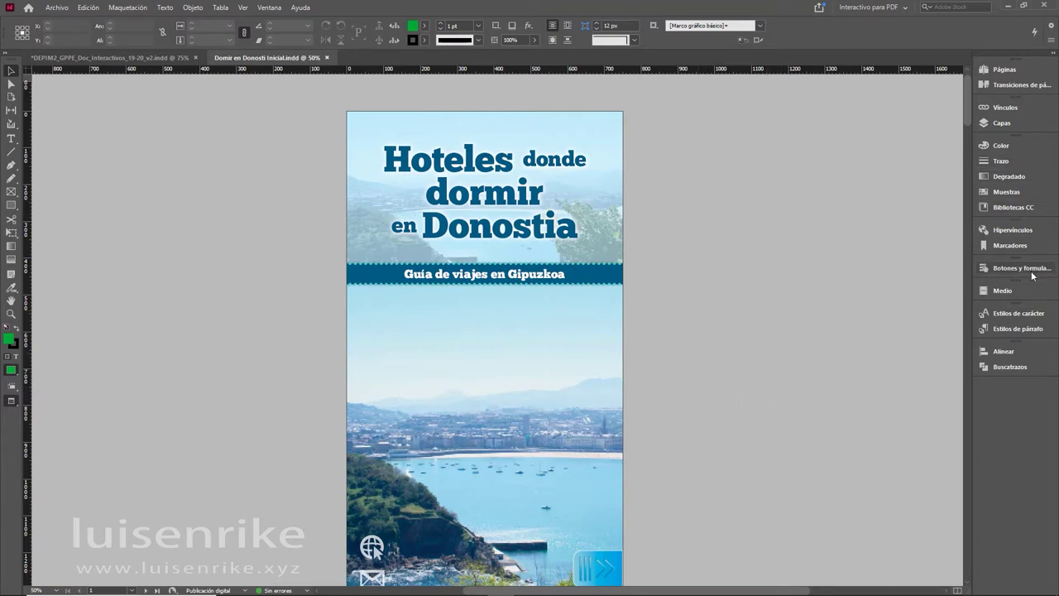
Open the Marcadores panel from the set of interactive panels
click(1015, 246)
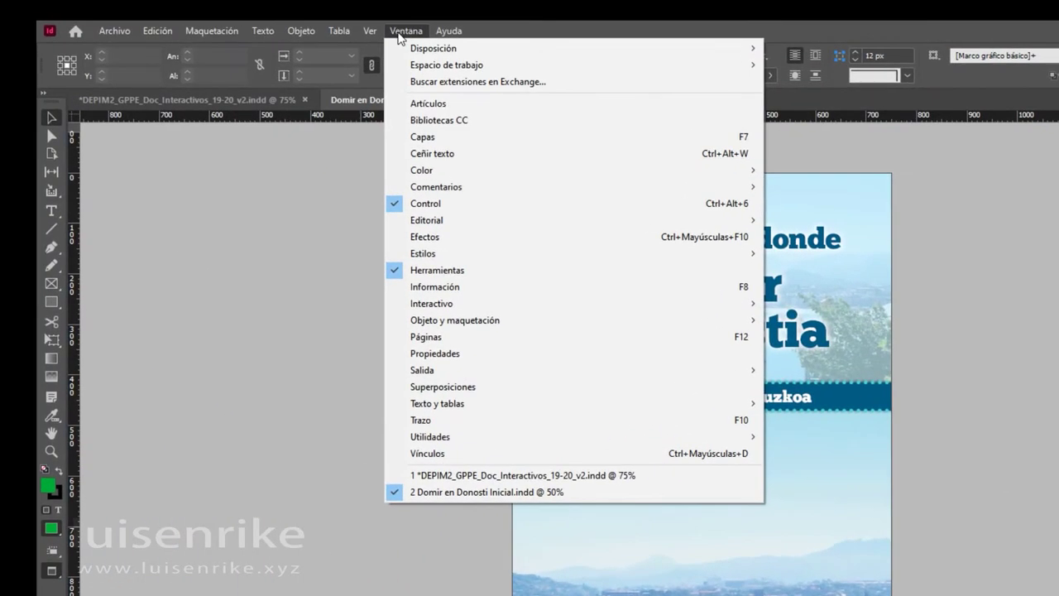
mouse_move(499, 303)
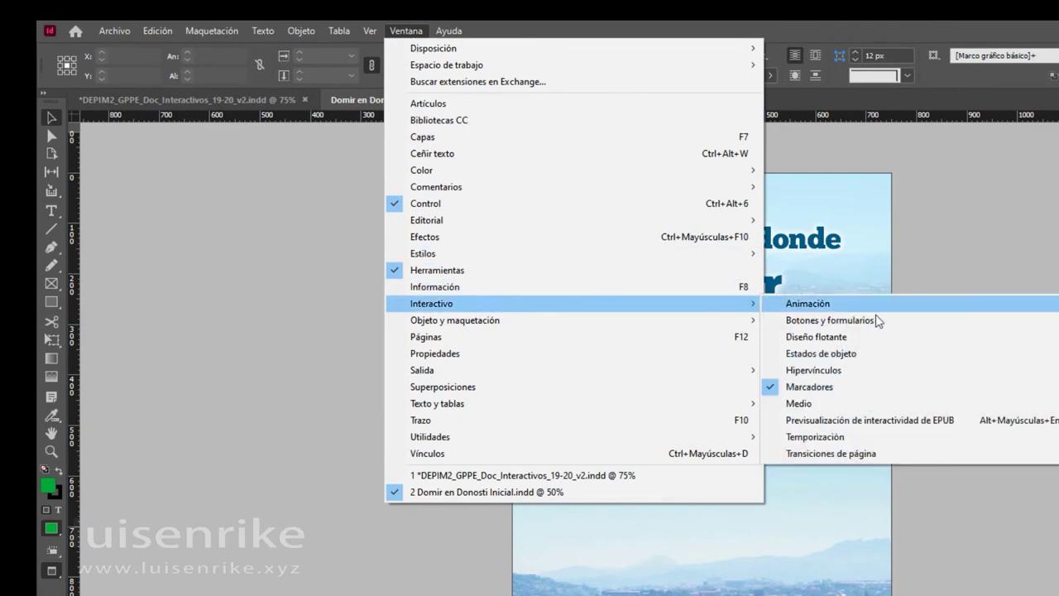
click(810, 386)
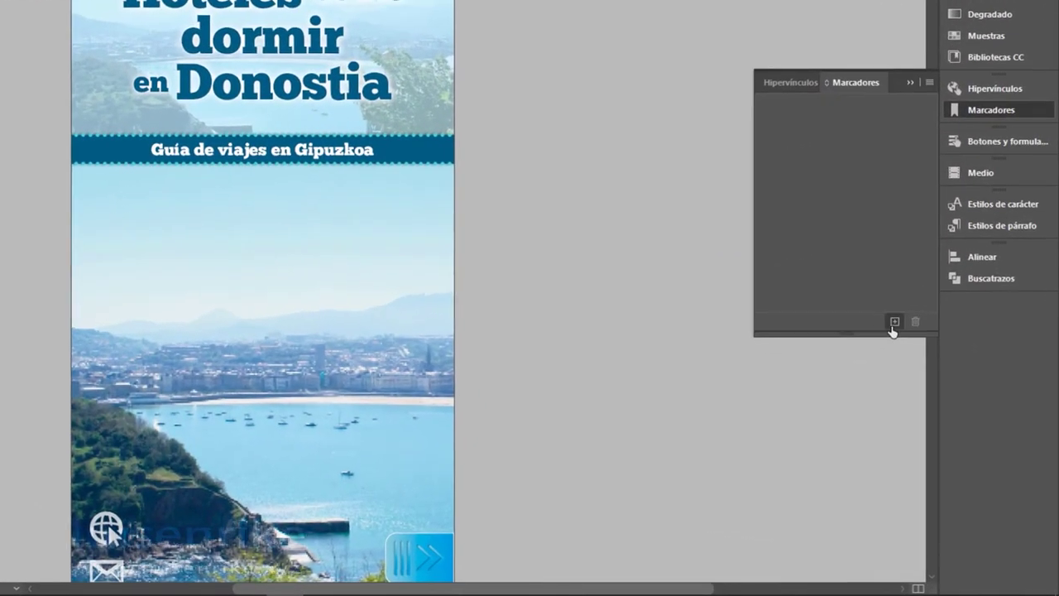
Create a bookmark named Portada for the cover page
click(894, 322)
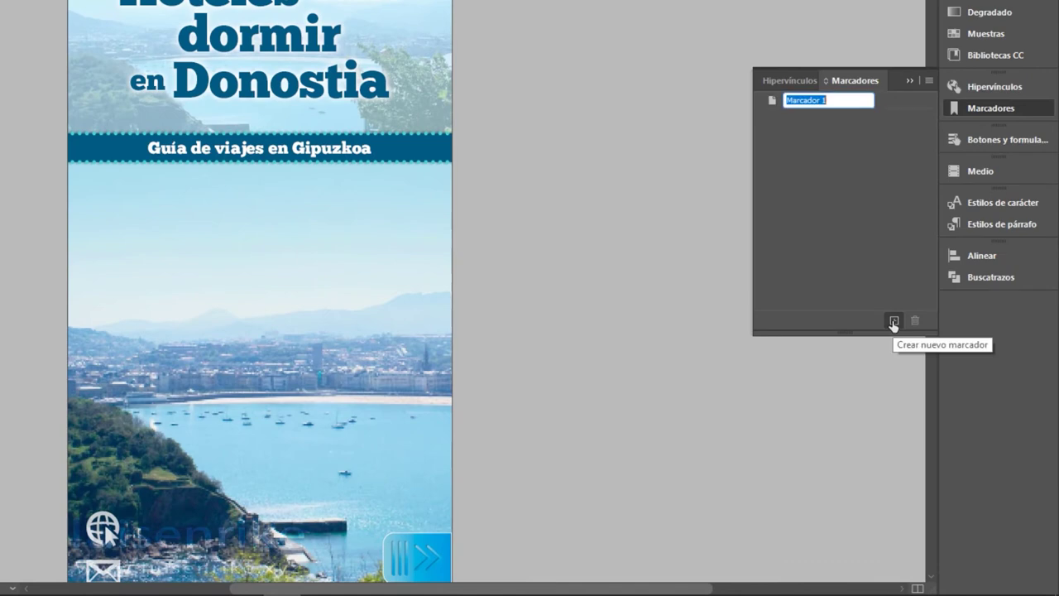
text(Portada)
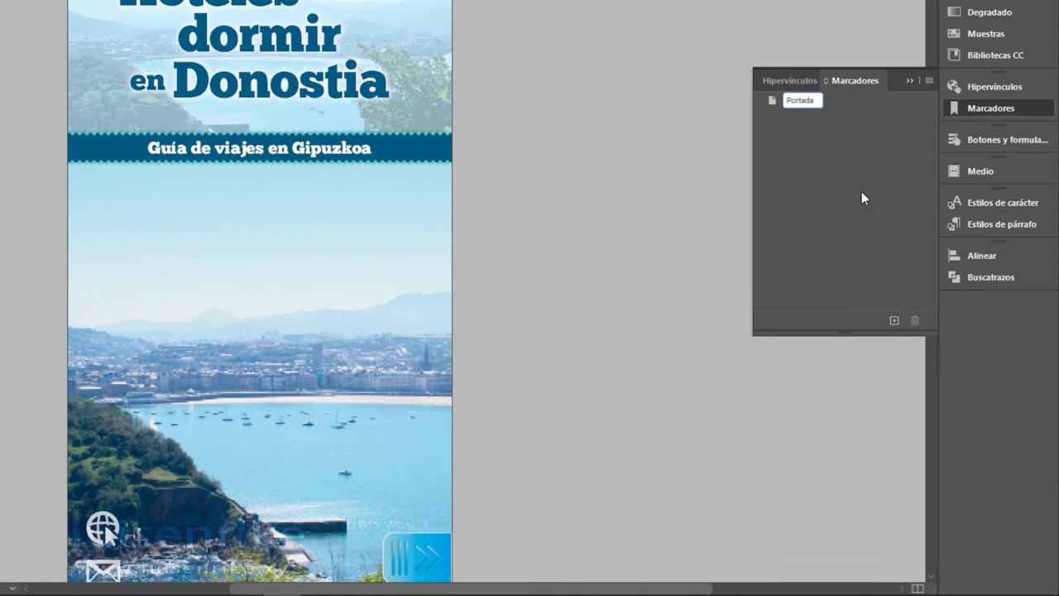
key(Return)
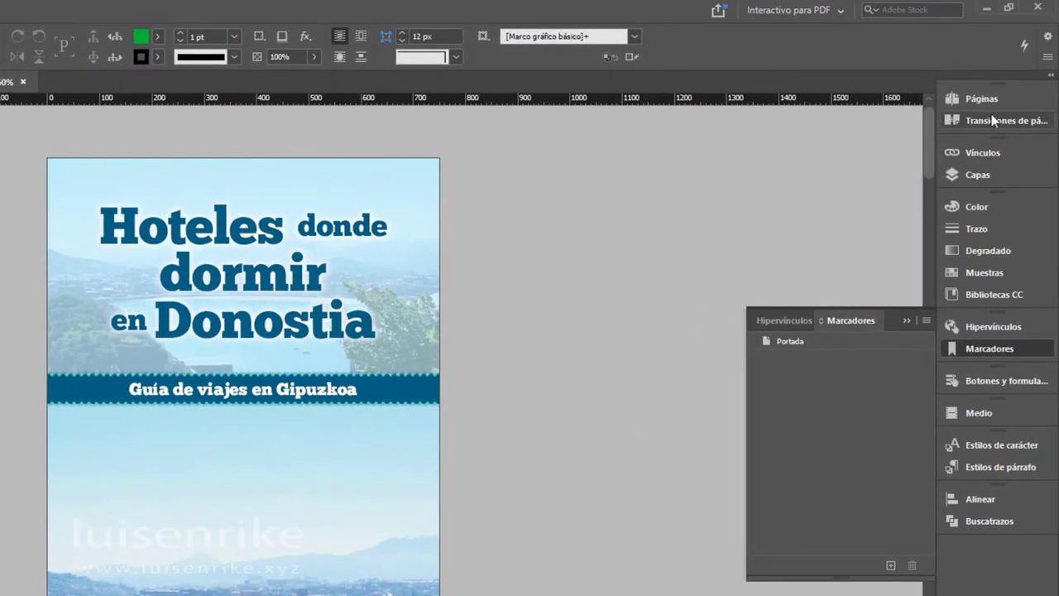
Test the Portada bookmark by going to page 4 and jumping back to the cover through it
click(988, 67)
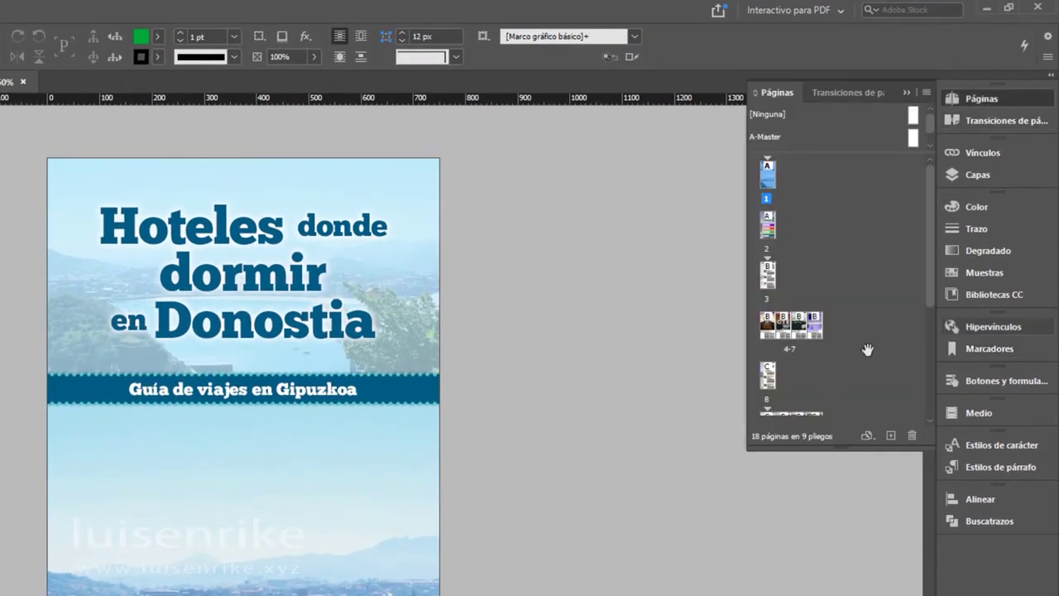
double_click(768, 329)
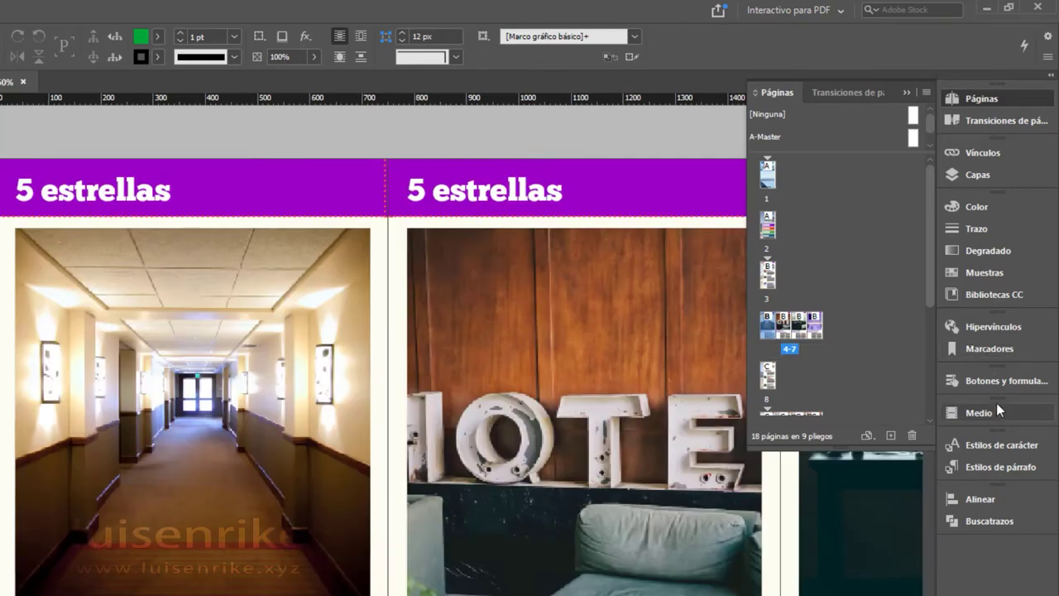
click(990, 351)
double_click(770, 341)
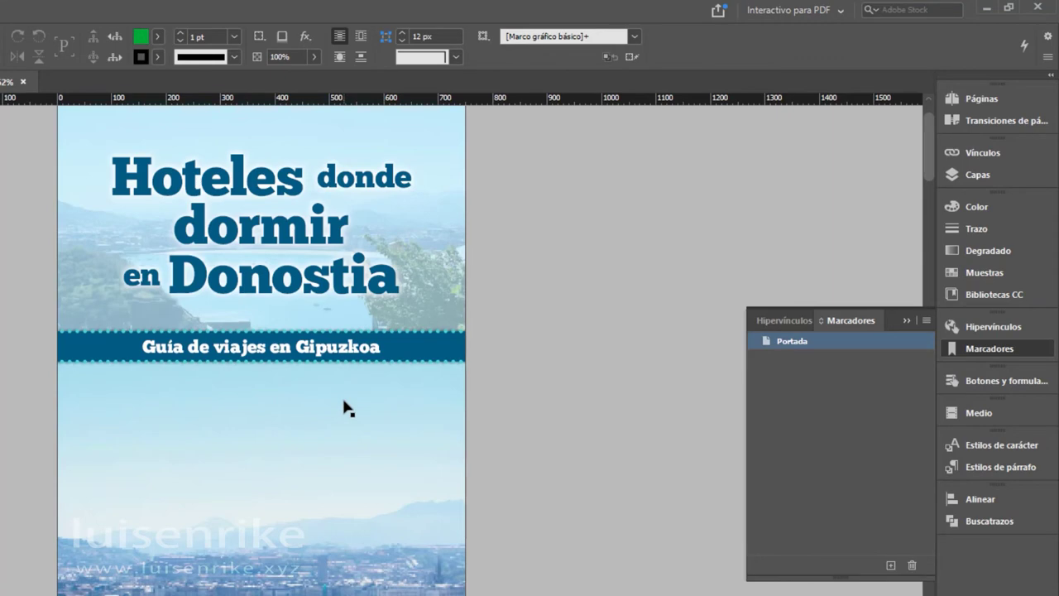
Undock the Páginas panel and leave it floating beside the document so it stays open together with Marcadores
scroll(371, 485, down, 10)
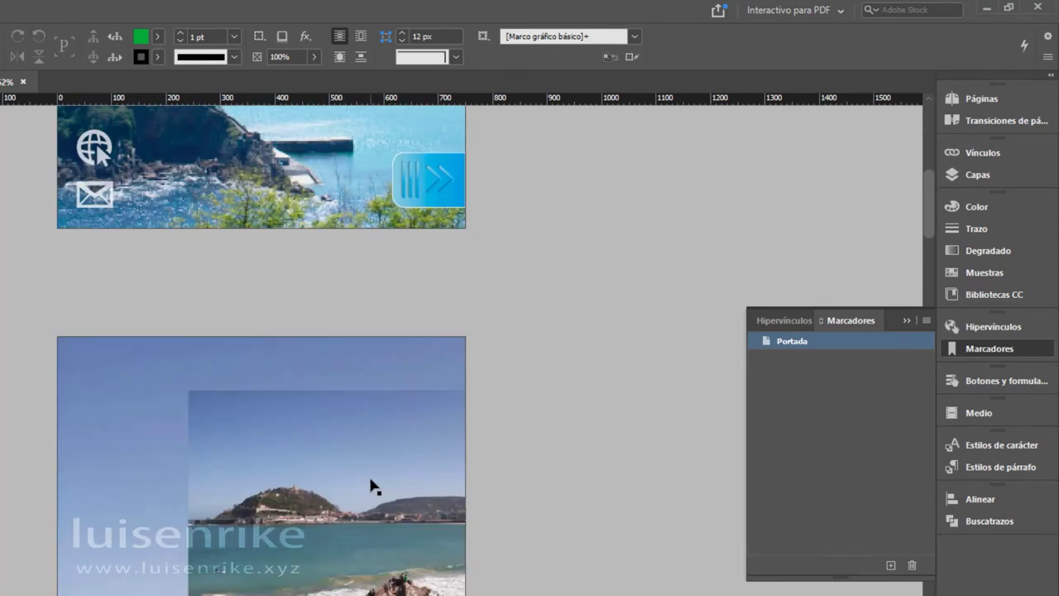
click(976, 98)
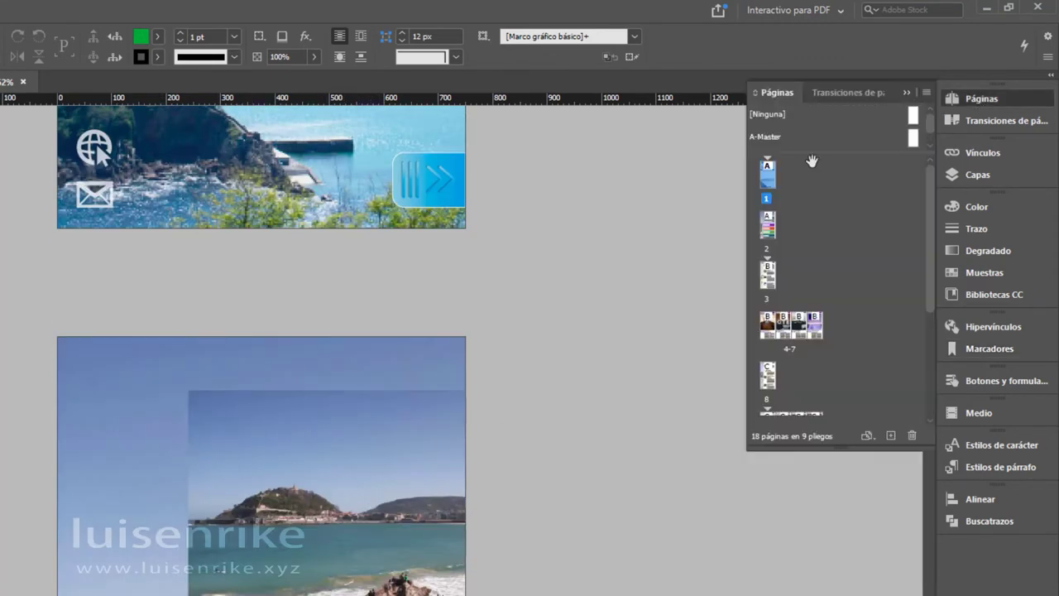
click(772, 227)
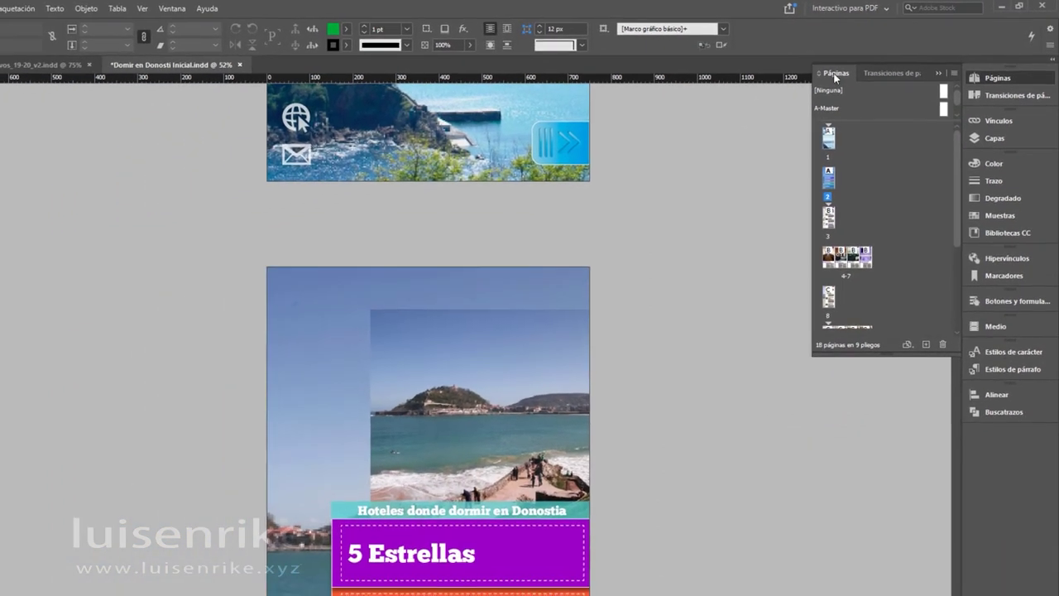
drag(836, 78, 25, 145)
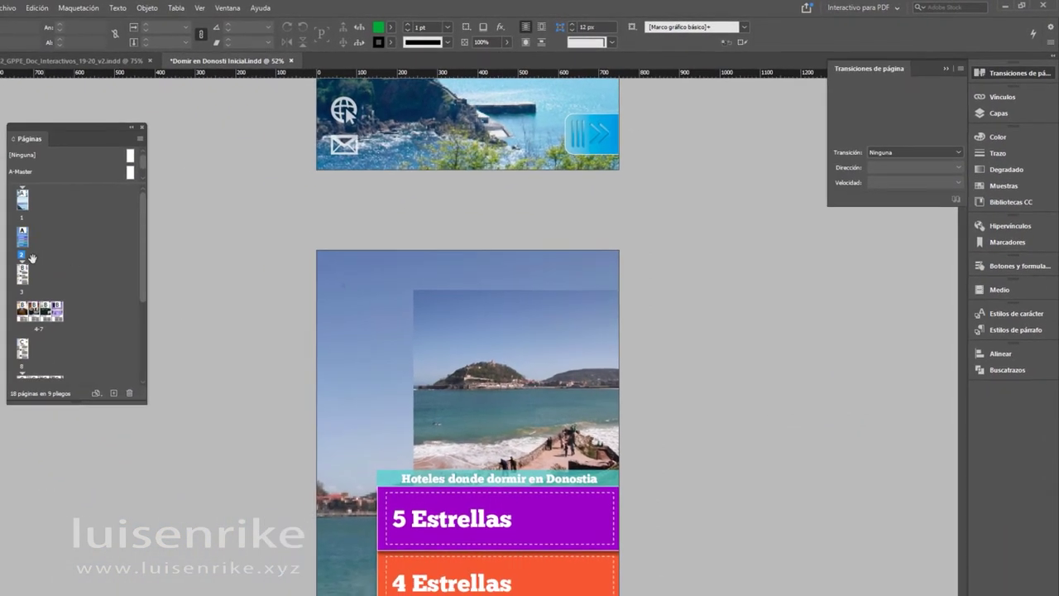
Go to page 2 and create a bookmark named Índice for it
double_click(23, 240)
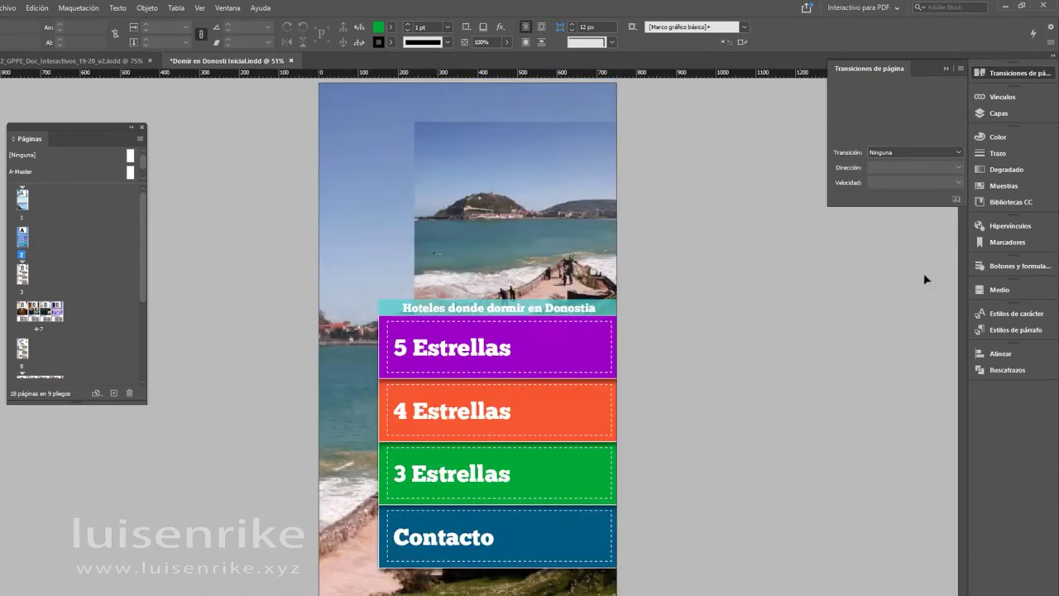
click(1007, 241)
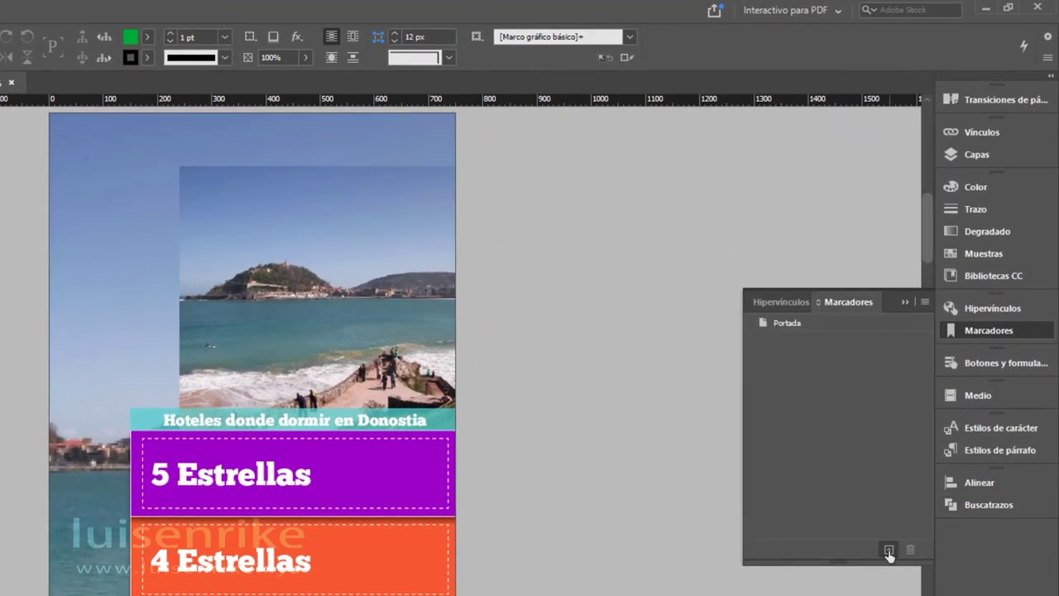
click(889, 550)
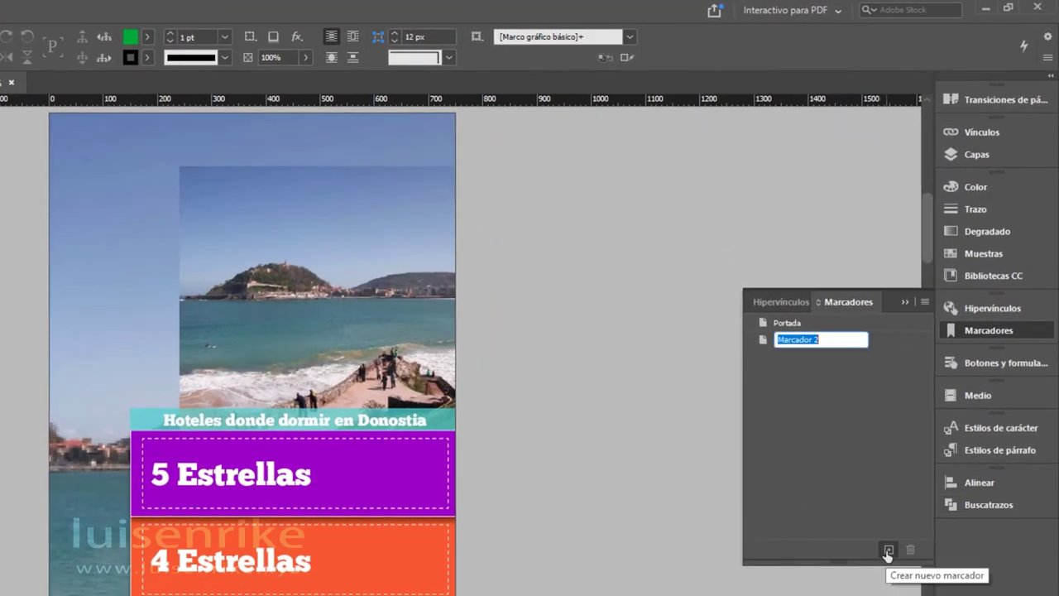
text(Índic)
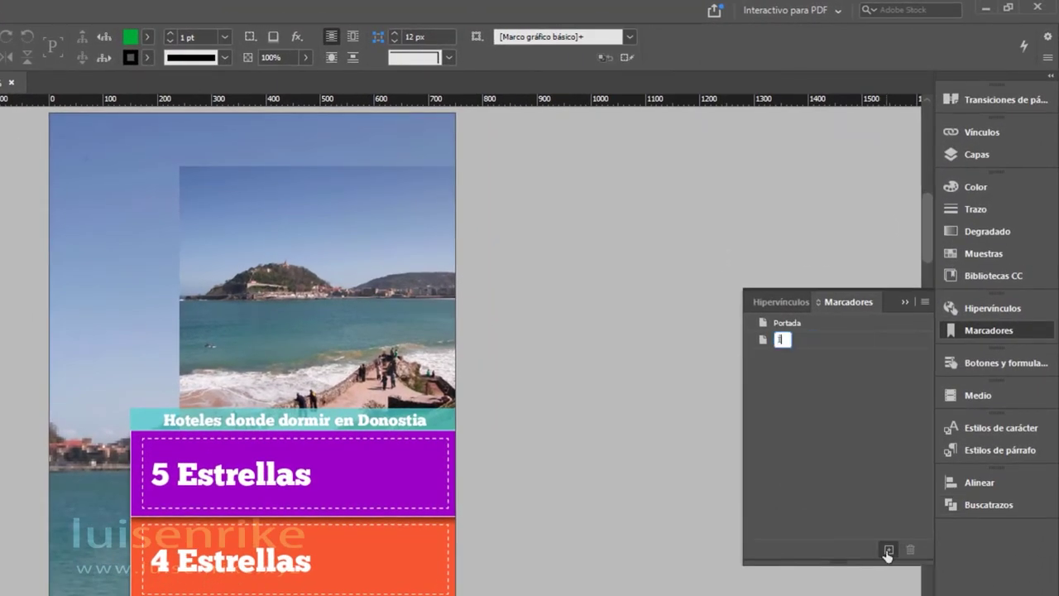
text(e)
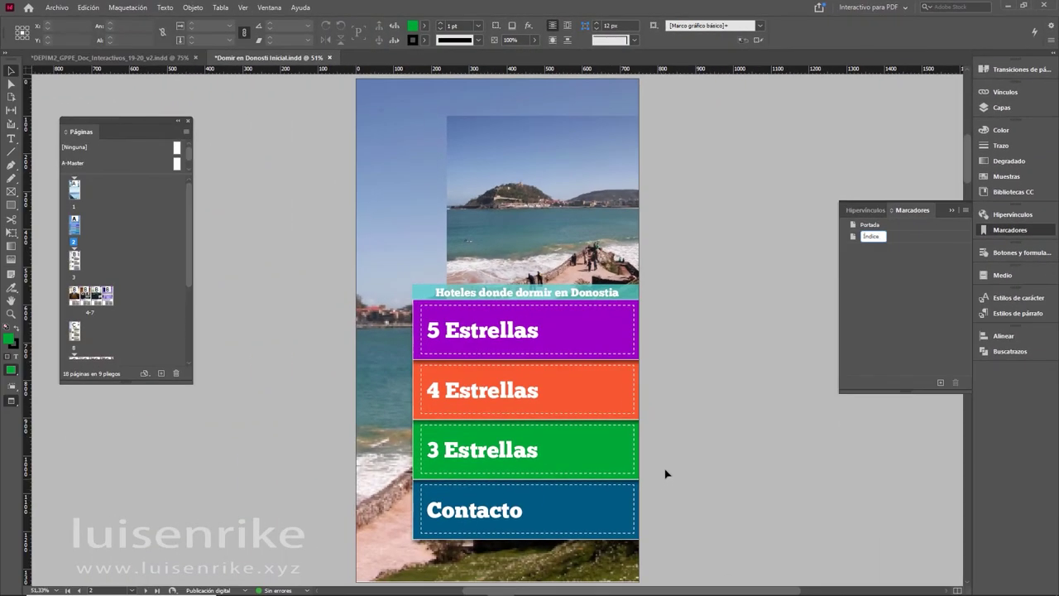
Go to page 3 and create a bookmark named Hoteles 5 estrellas for it
double_click(73, 262)
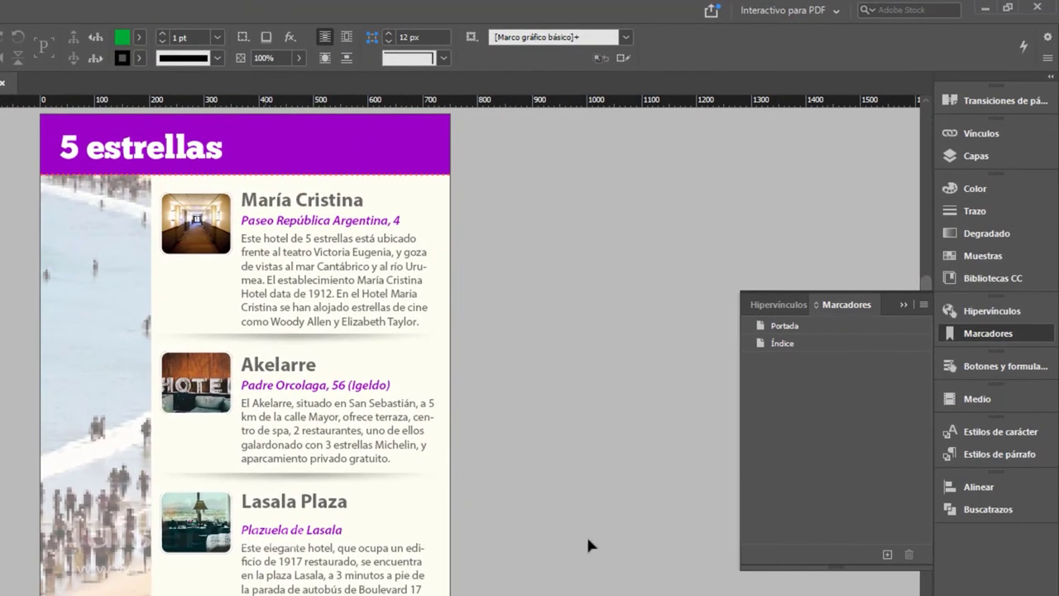
click(887, 554)
text(Hoteles)
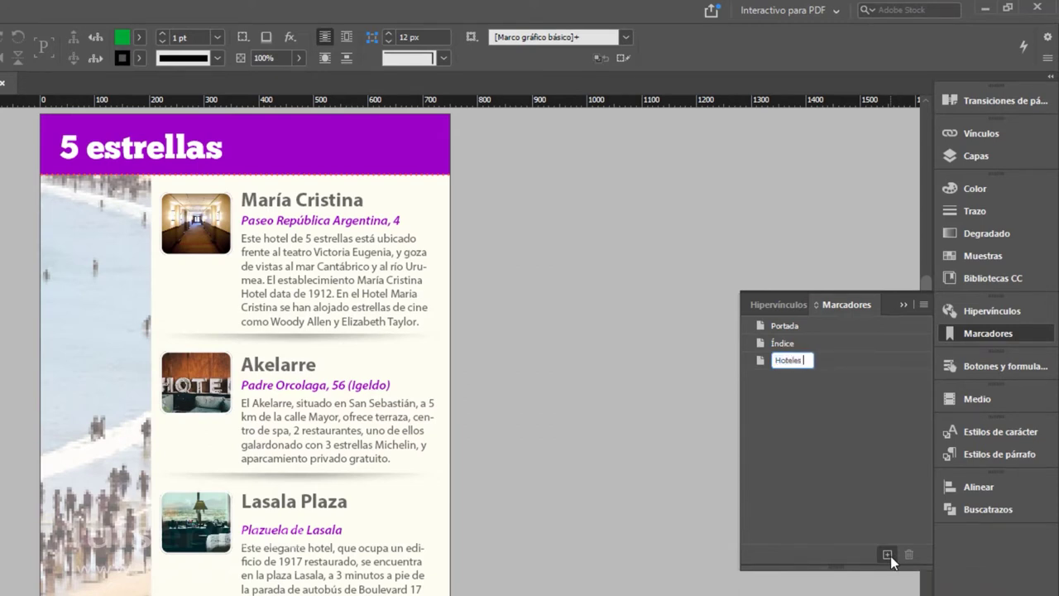
text( 5 estrellas)
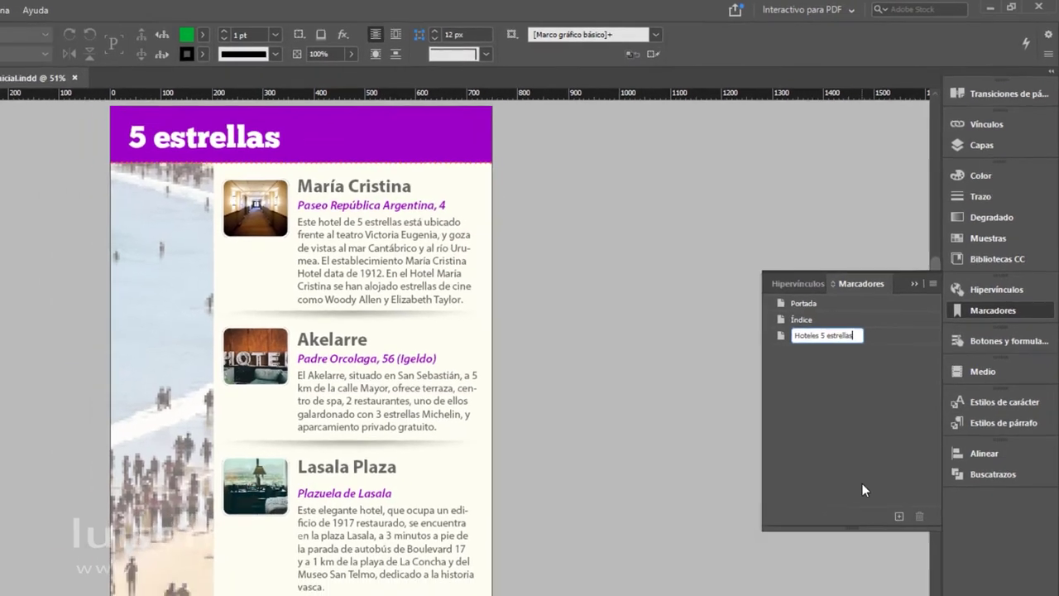
key(Return)
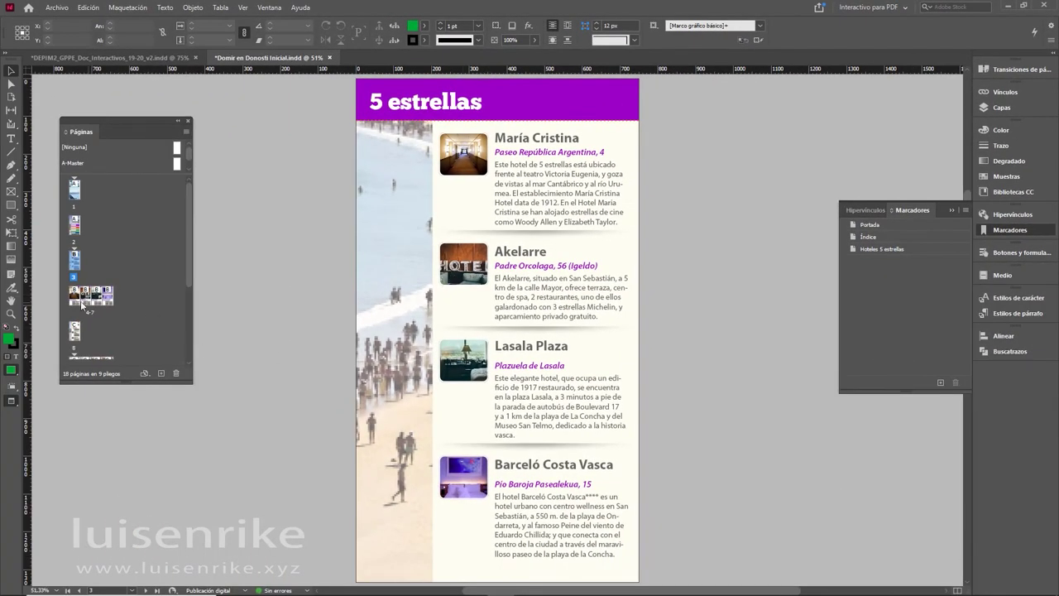
Go to page 4, the first page of the 4-7 spread, and create a bookmark named María Cristina
double_click(76, 300)
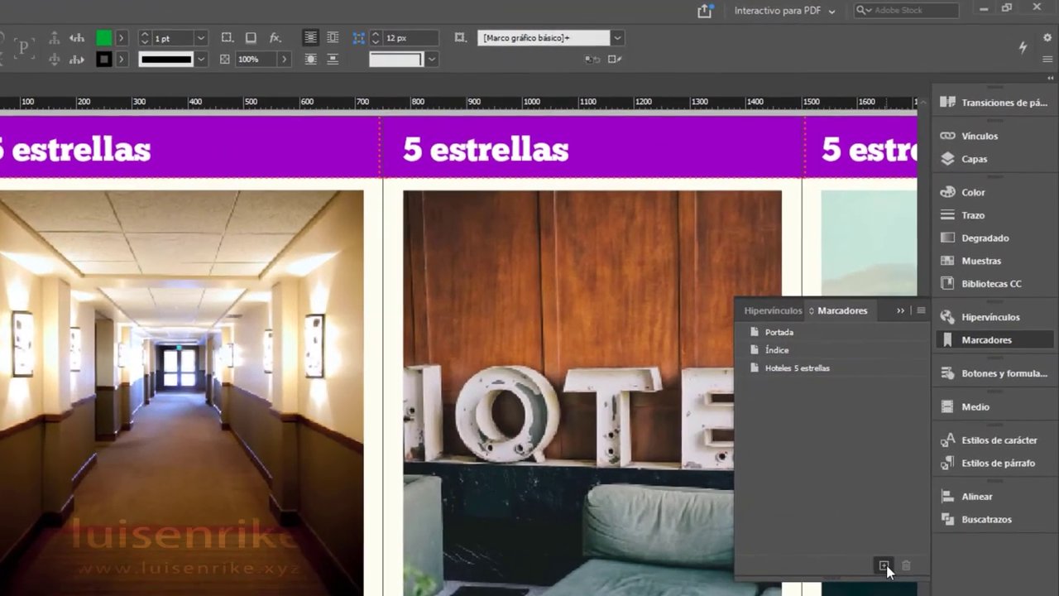
click(884, 566)
text(M)
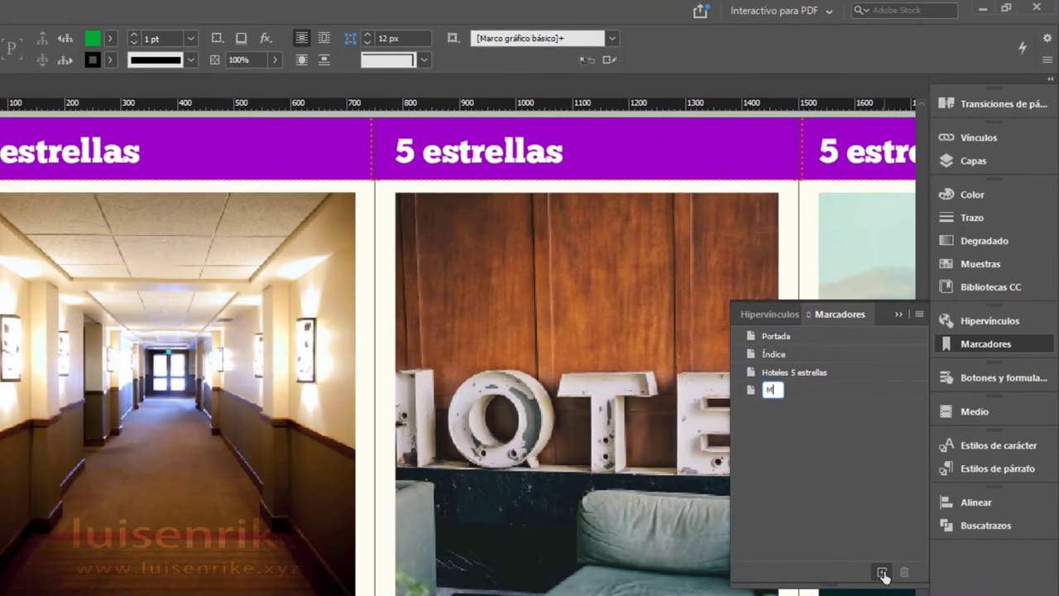
text(aría Cristina)
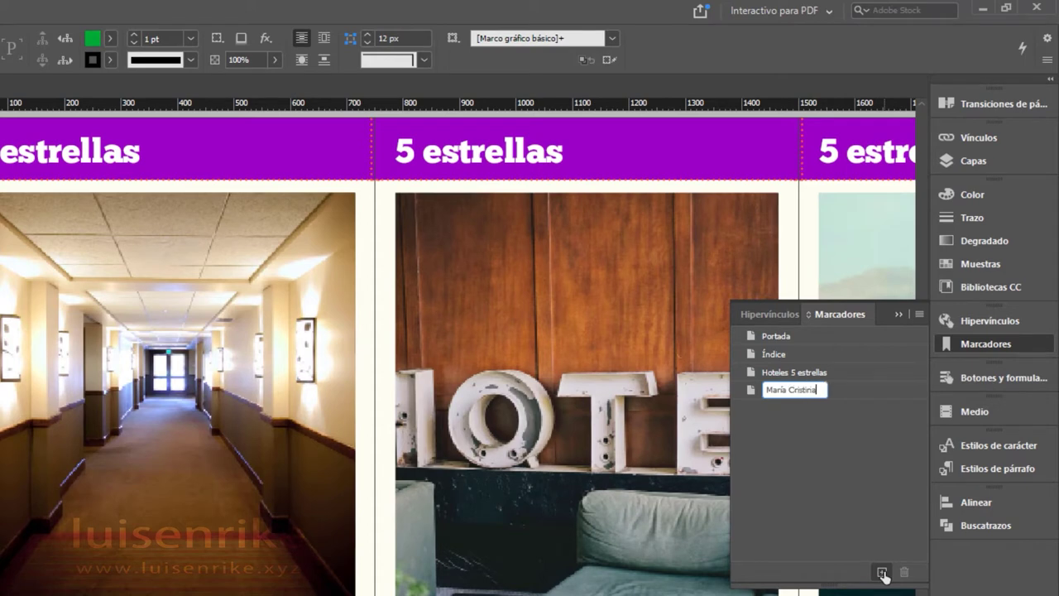
key(Return)
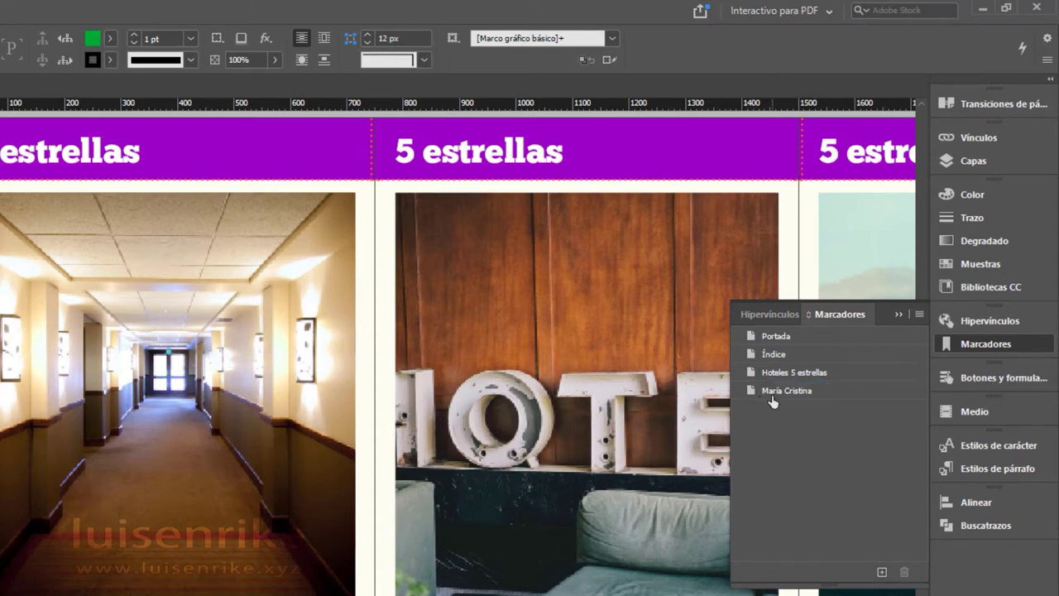
Nest the María Cristina bookmark inside Hoteles 5 estrellas, expand the parent and select the nested bookmark
mouse_move(778, 394)
click(773, 390)
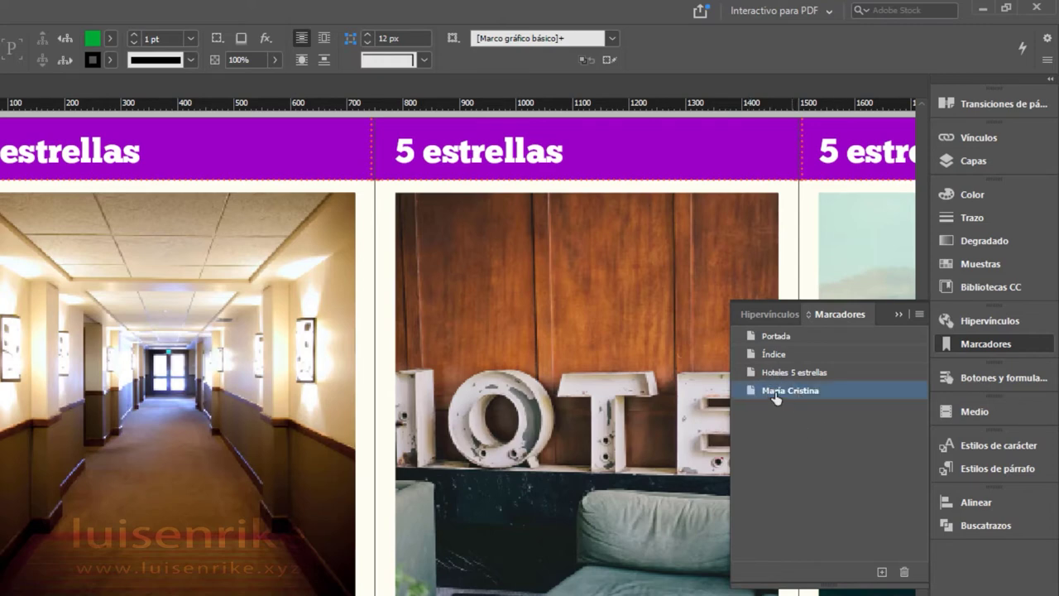
drag(776, 397, 792, 376)
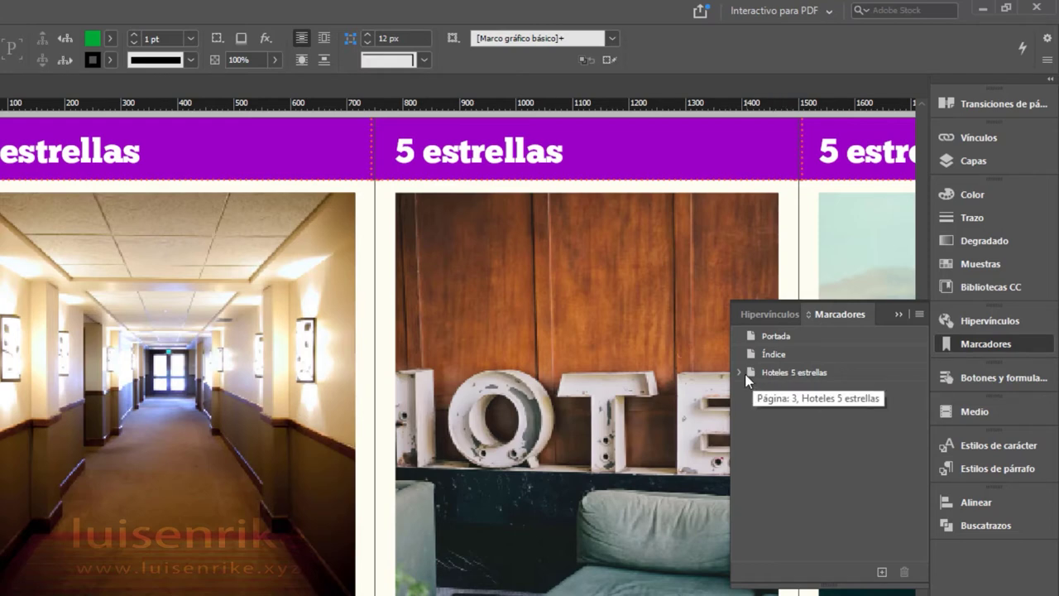
click(739, 374)
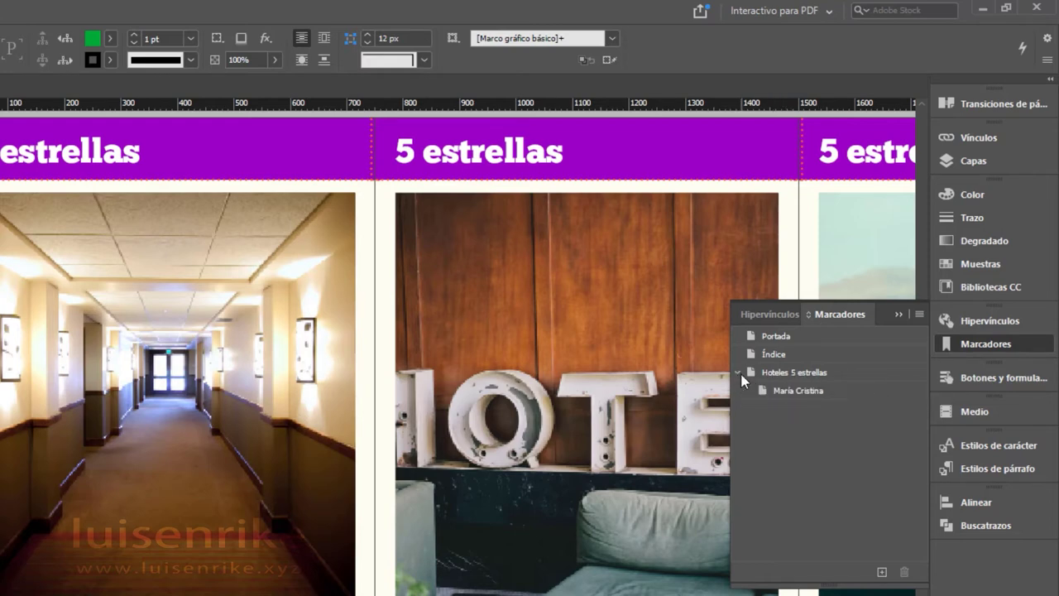
click(786, 392)
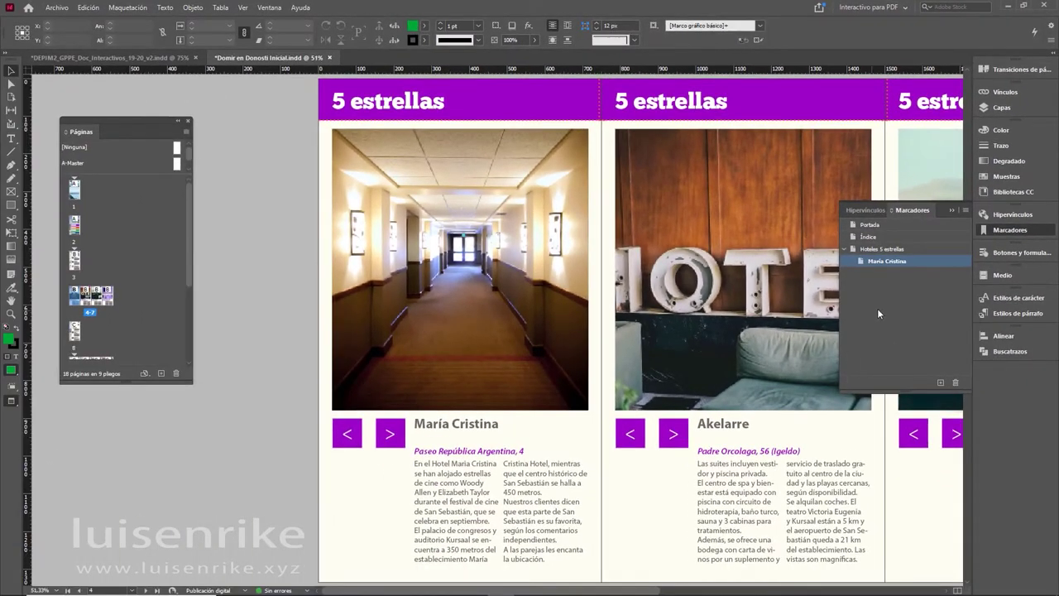
Go to page 5 and create a bookmark named Akelarre nested directly under Hoteles 5 estrellas
double_click(86, 296)
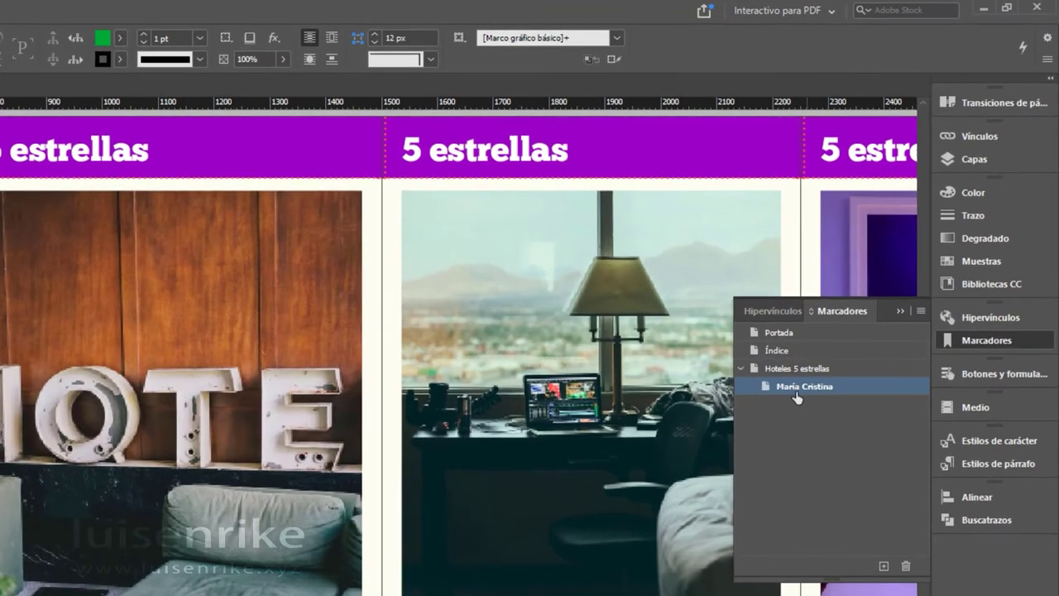
click(884, 566)
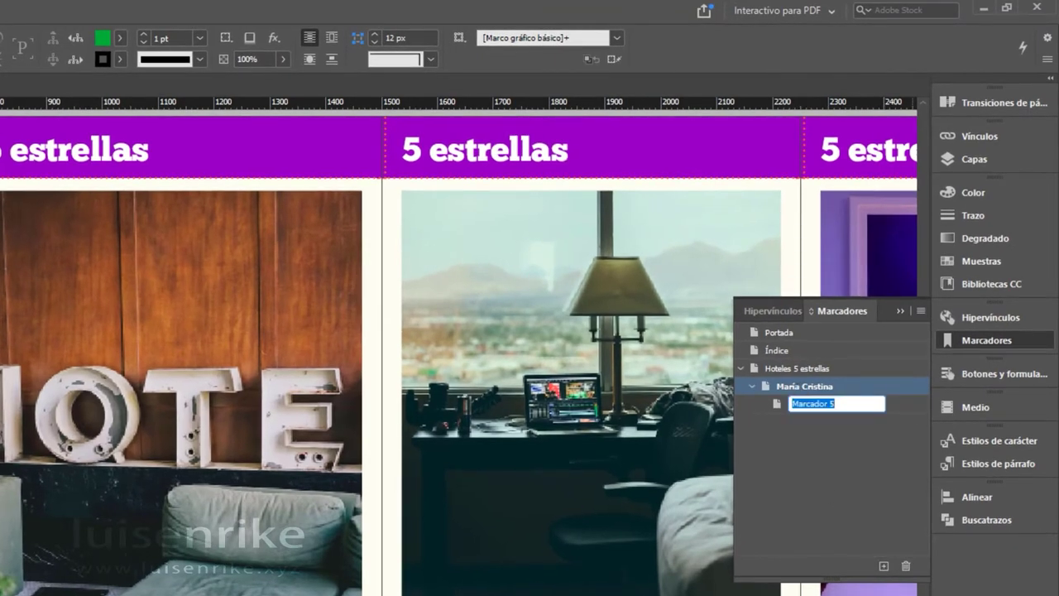
key(Escape)
click(786, 371)
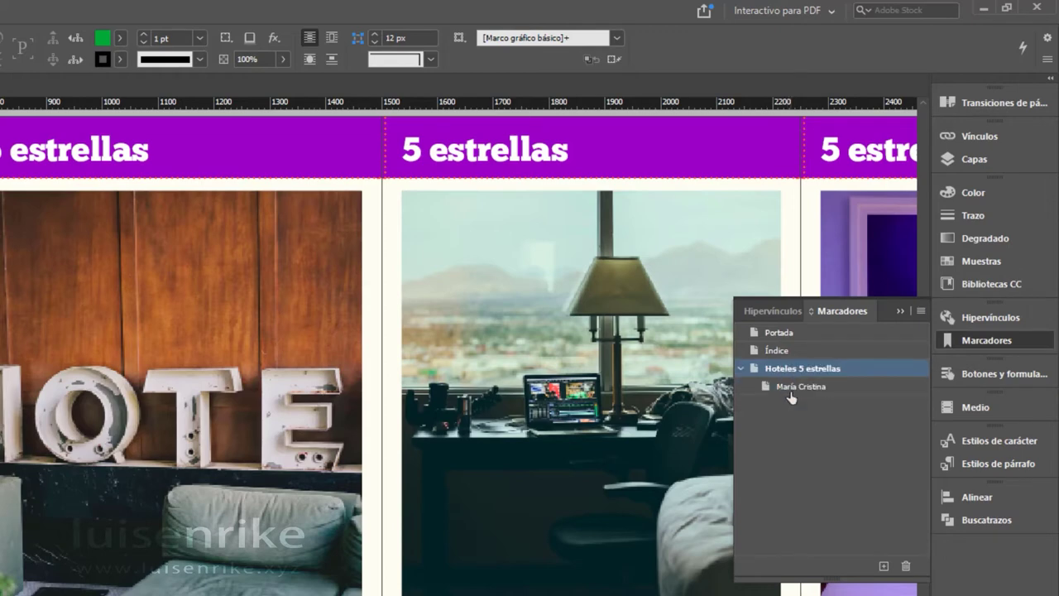
click(884, 566)
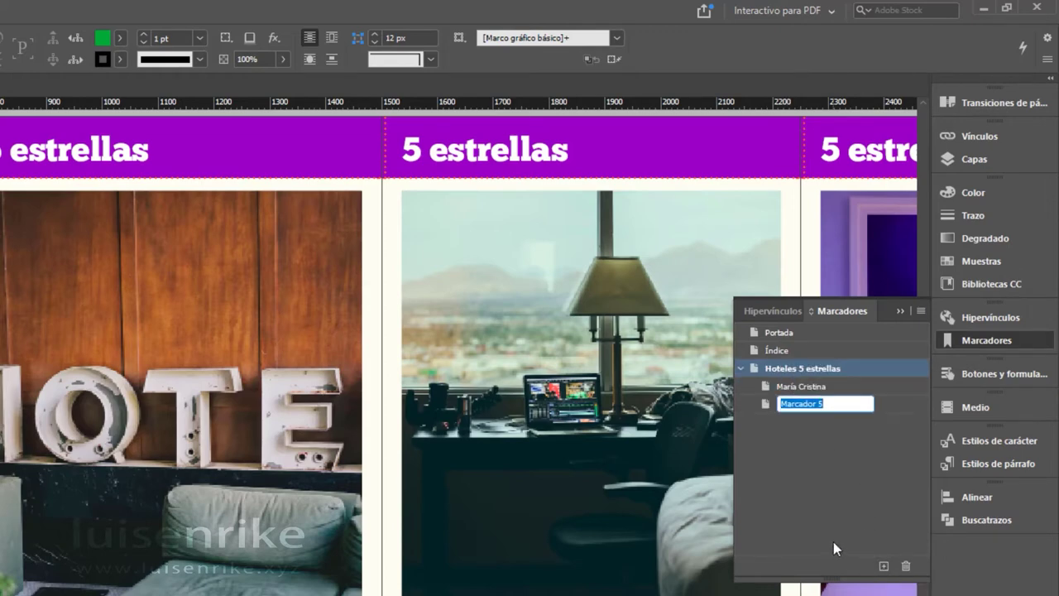
text(Akelarre)
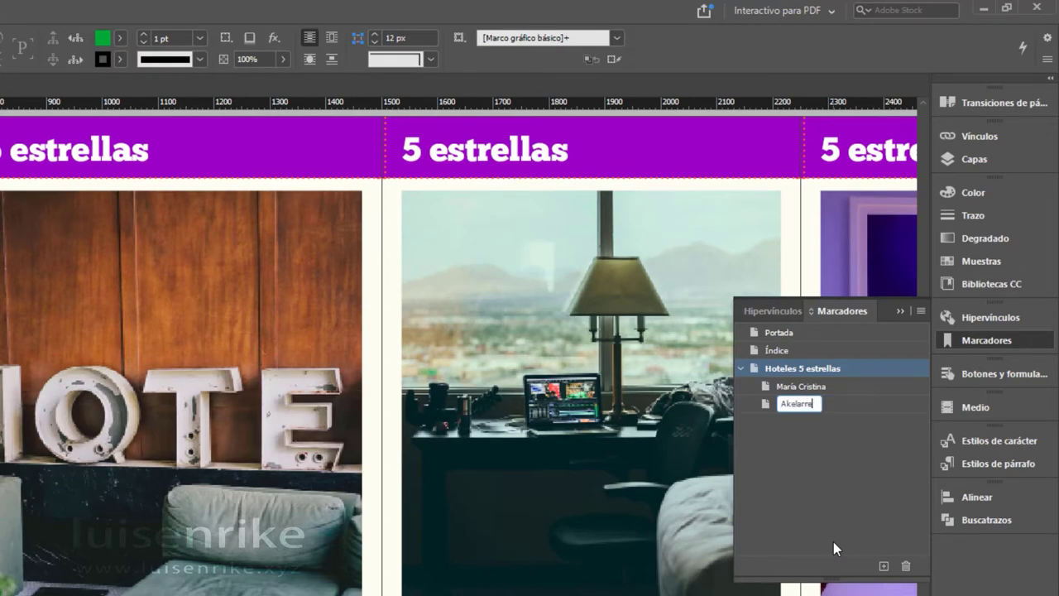
key(Return)
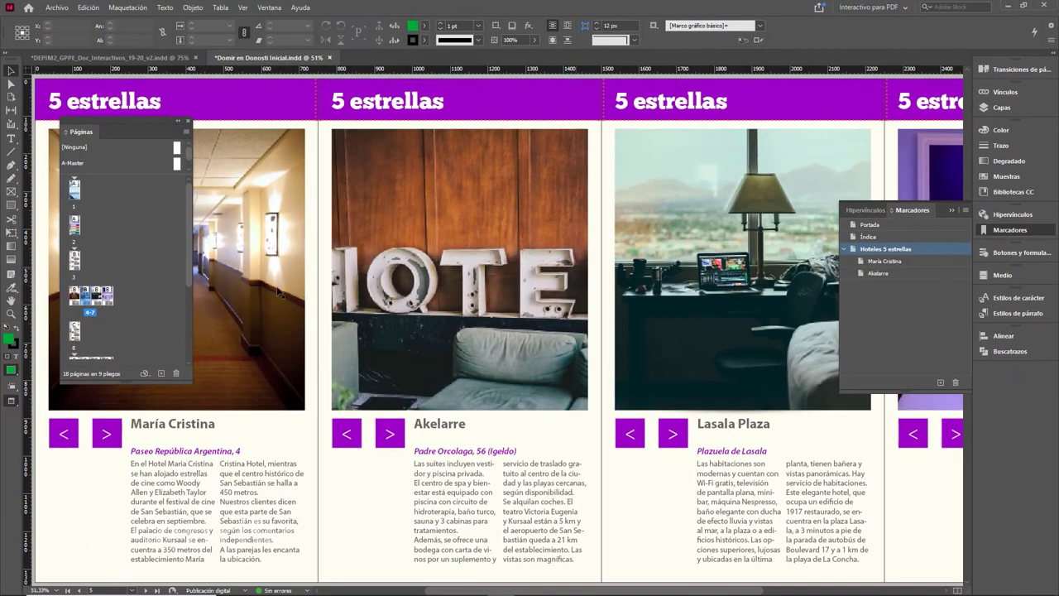
Go to page 6 and create a bookmark named Lasala plaza nested under Hoteles 5 estrellas
double_click(97, 301)
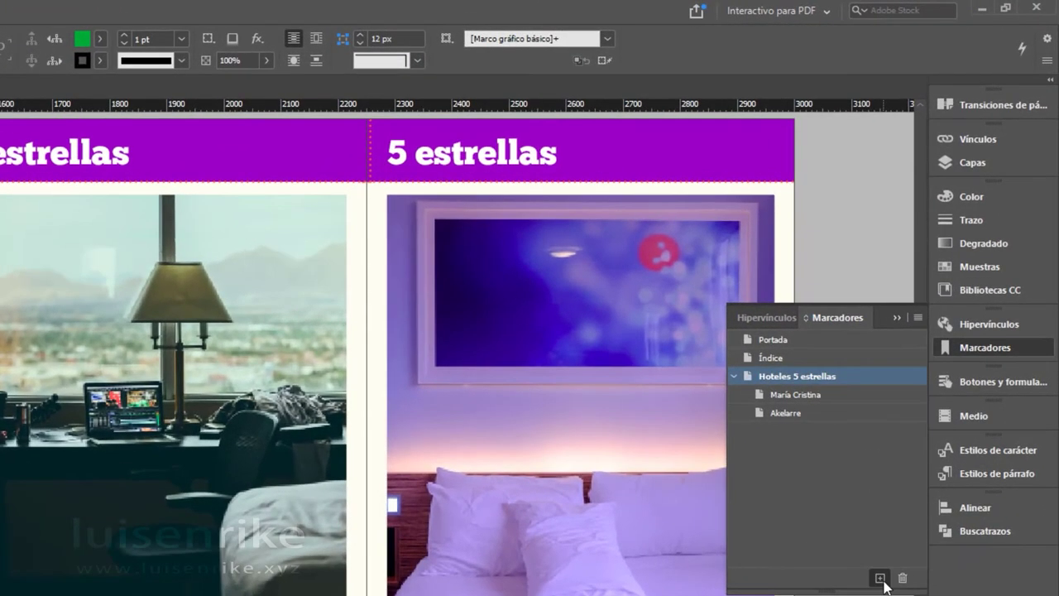
click(881, 578)
text(L)
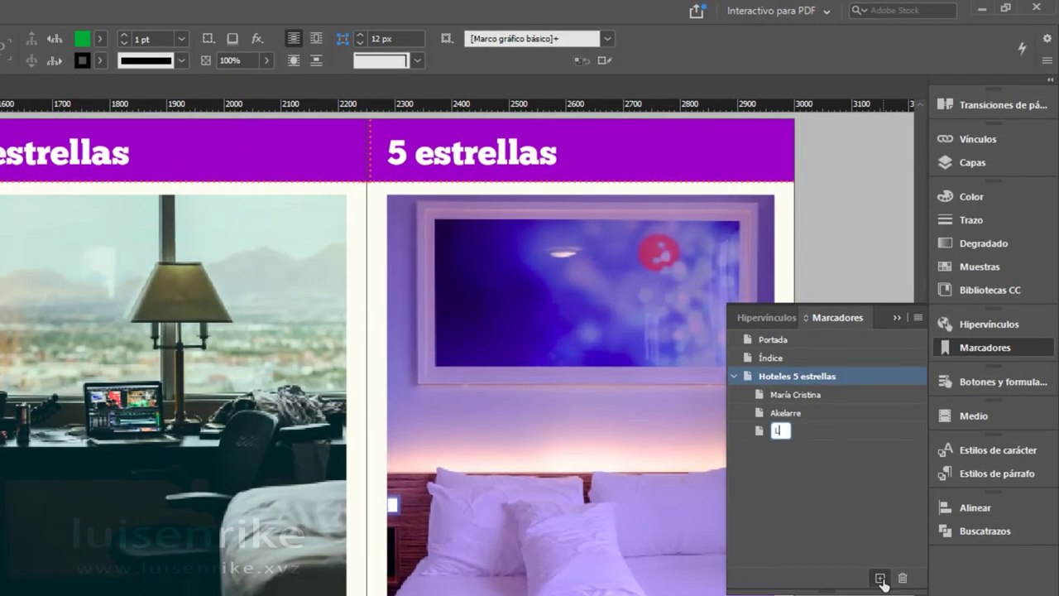
text(asala plaza)
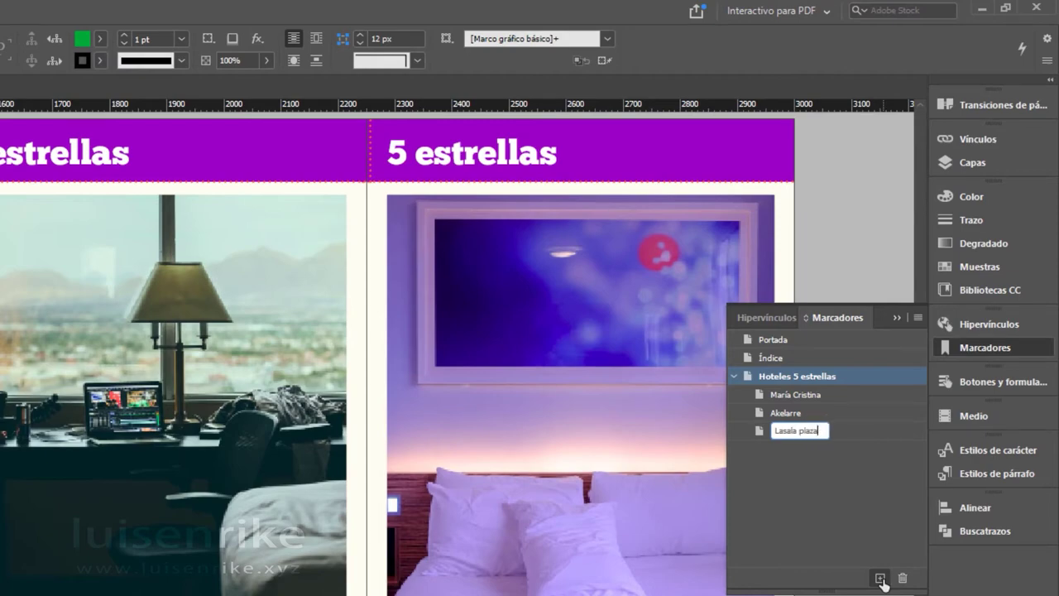
key(Return)
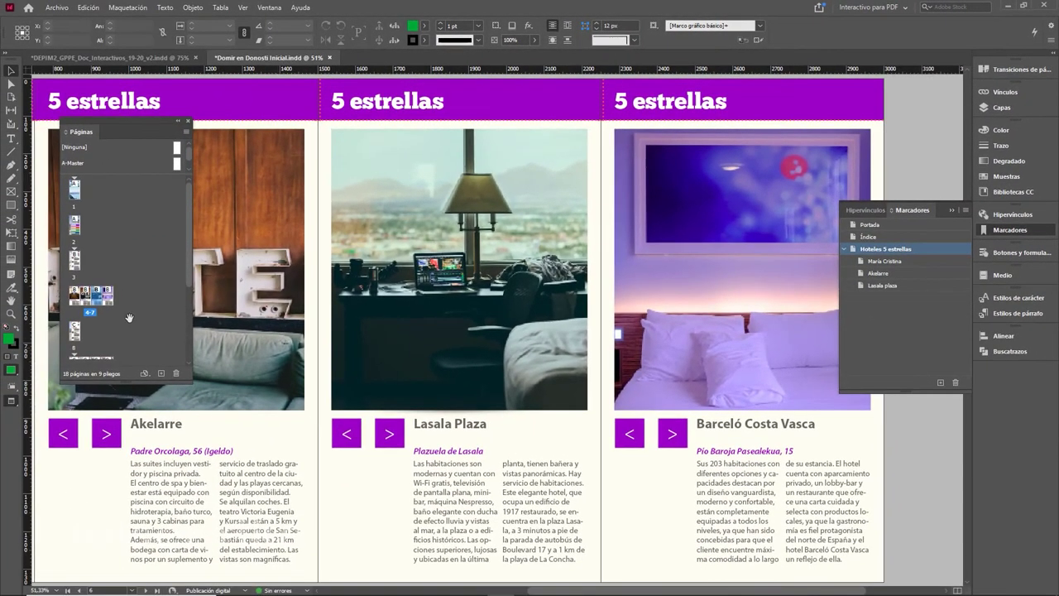
Go to page 7, create a bookmark named Barceló Costa Vasca under Hoteles 5 estrellas, and collapse that parent bookmark
double_click(109, 306)
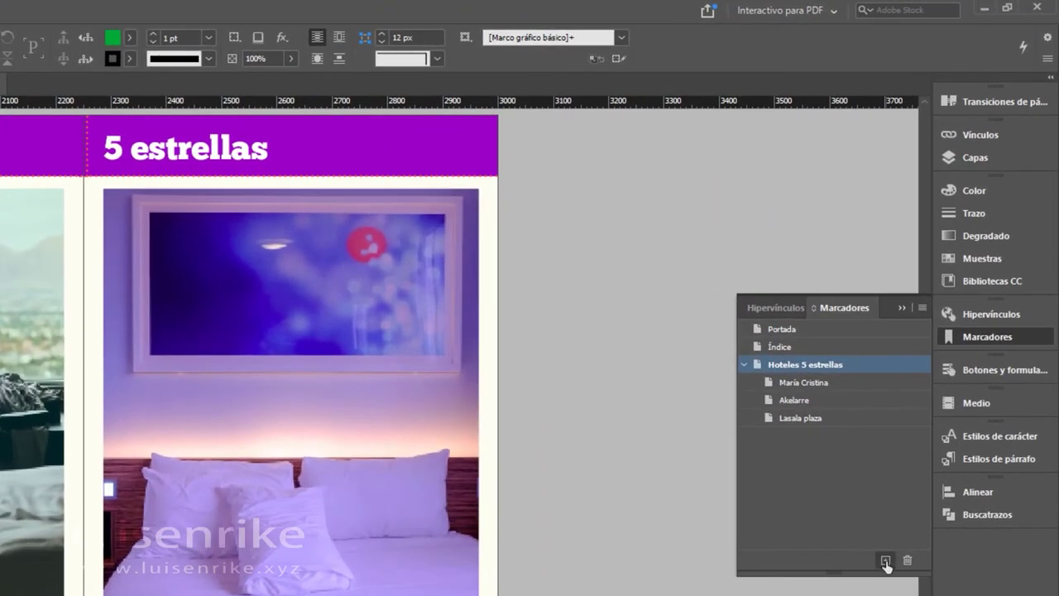
click(928, 422)
text(Barceló )
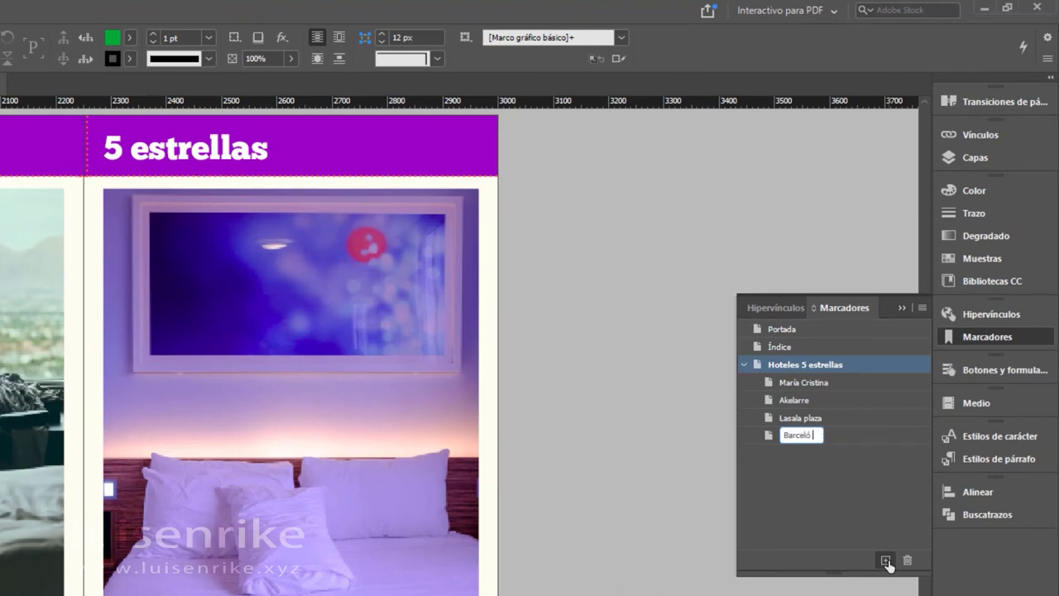
text(Costa Vasca)
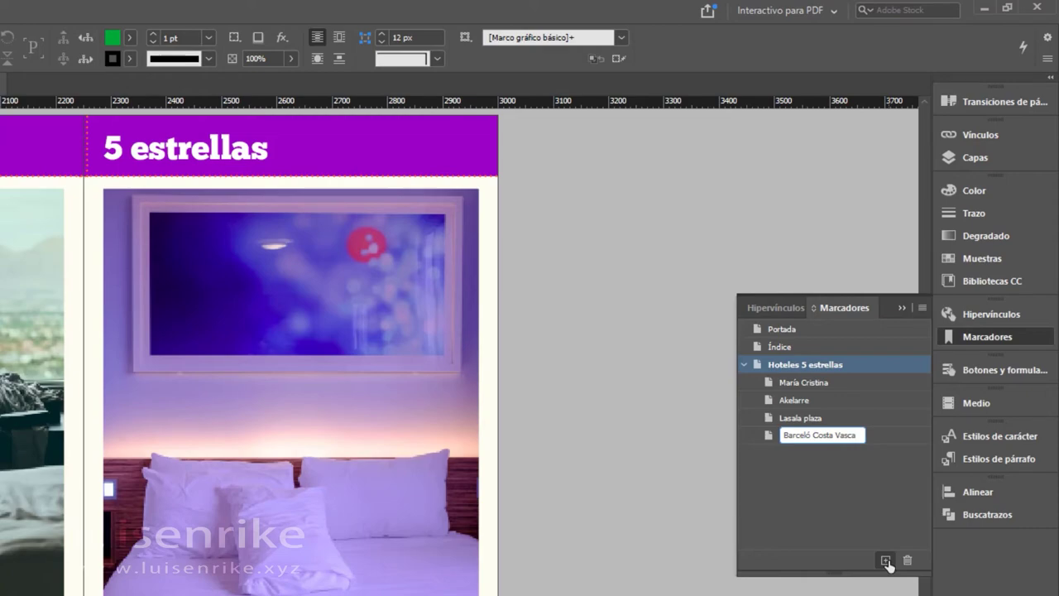
key(Return)
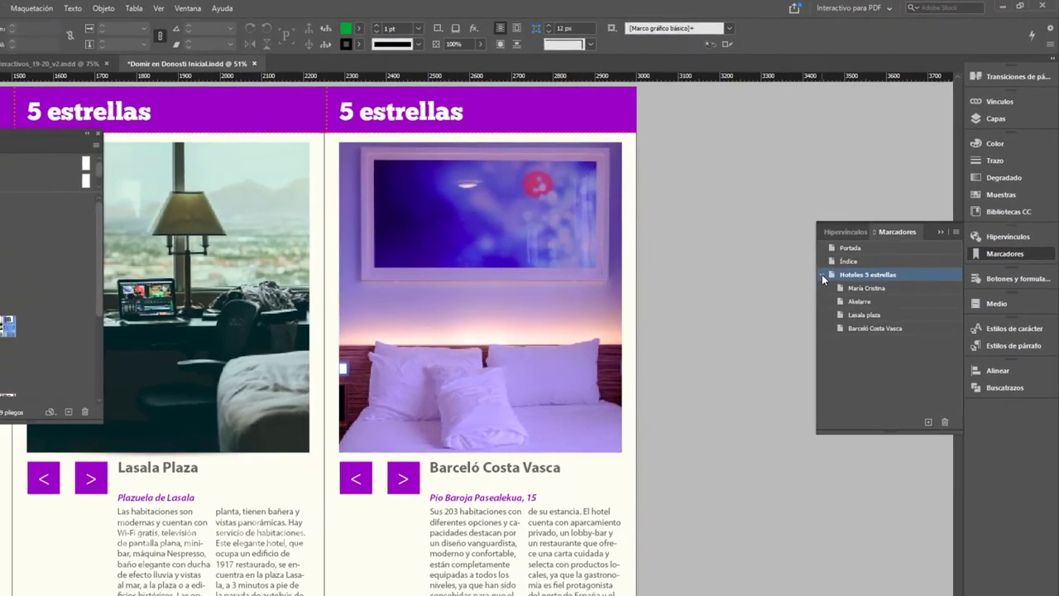
click(822, 274)
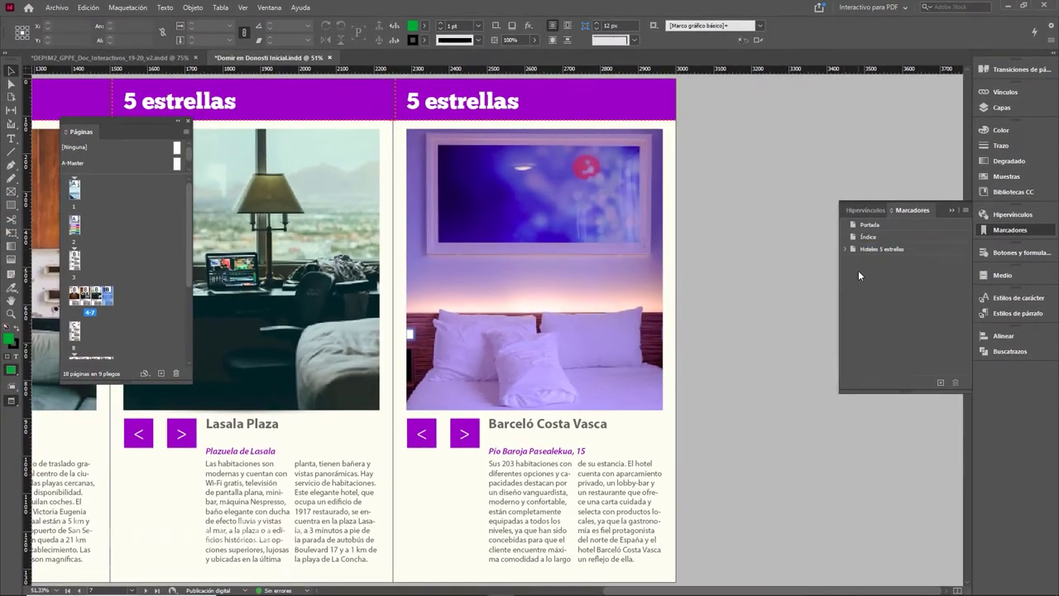
click(845, 249)
click(845, 250)
Go to page 8 and create a top-level bookmark named Hoteles 4 estrellas for it
double_click(76, 338)
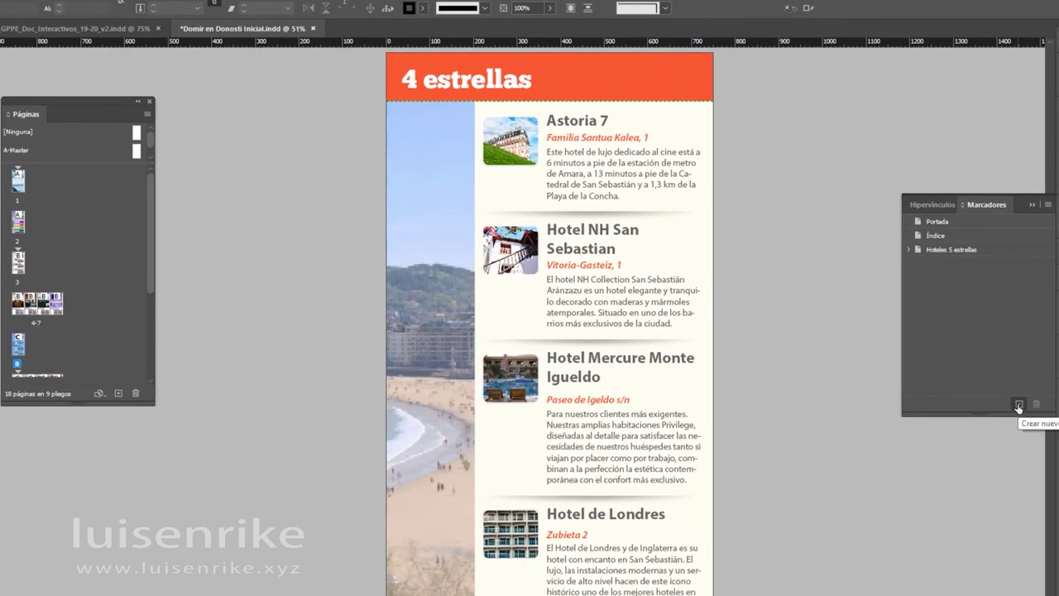
click(1019, 406)
text(Hol)
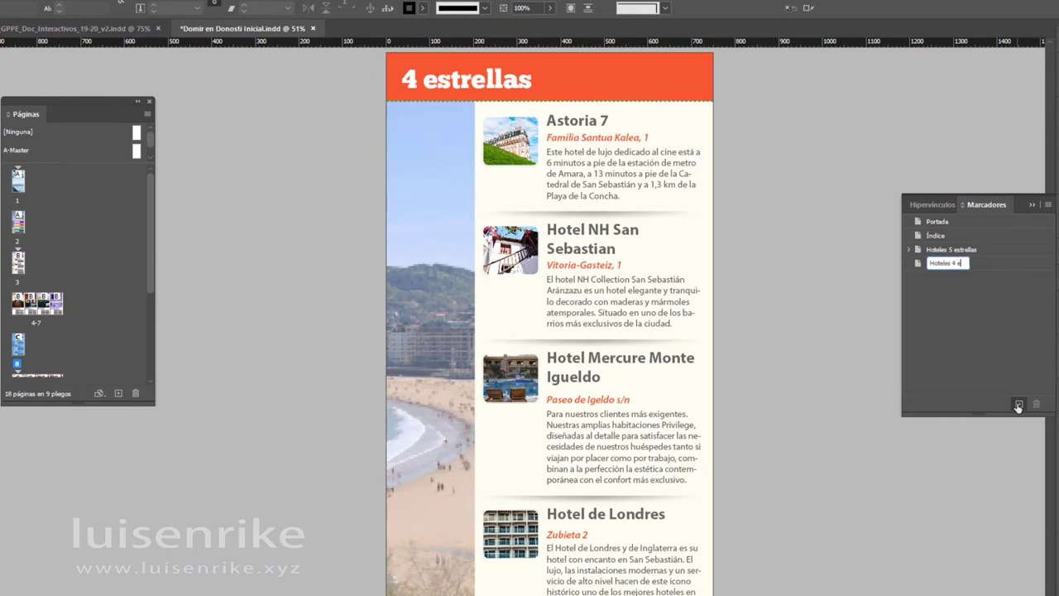
text(eles 4 estrellas)
key(Return)
Go to page 9, the first page of the 9-12 spread, and create a bookmark named Astoria 7 nested under Hoteles 4 estrellas
click(956, 263)
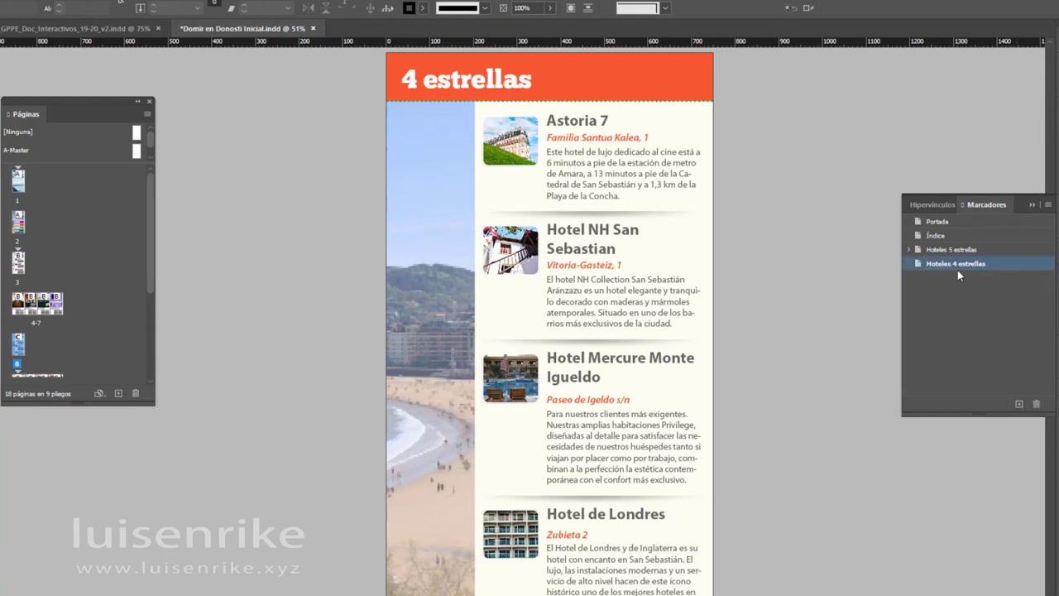
scroll(59, 331, down, 4)
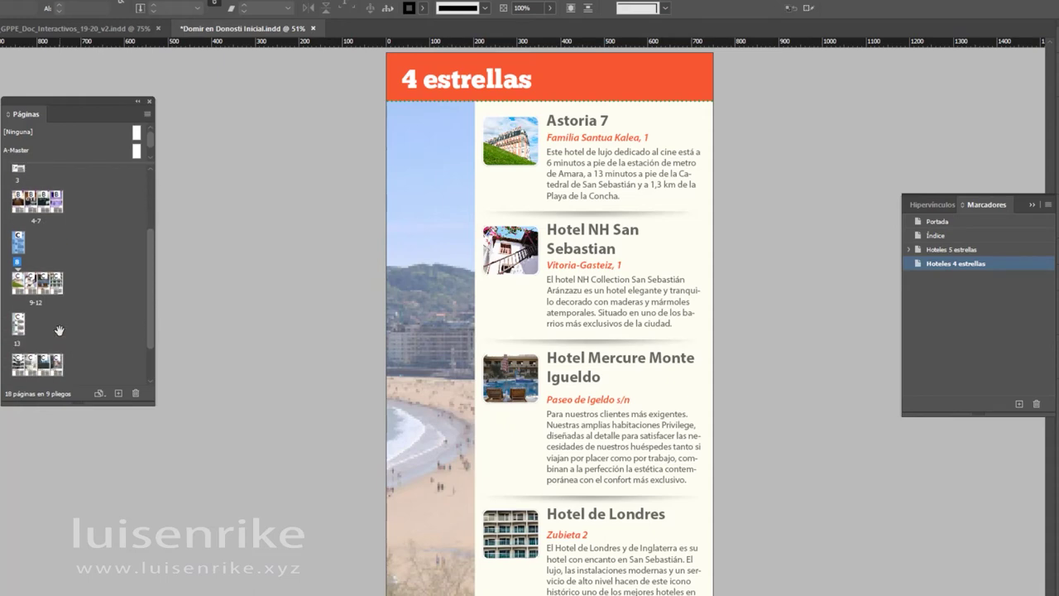
double_click(18, 290)
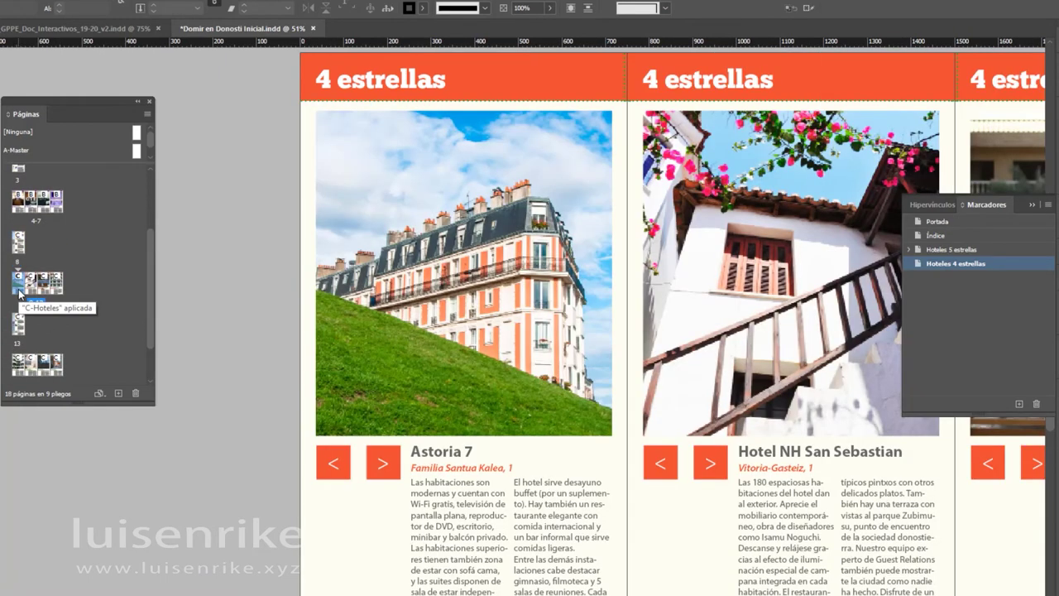
click(1020, 405)
text(As)
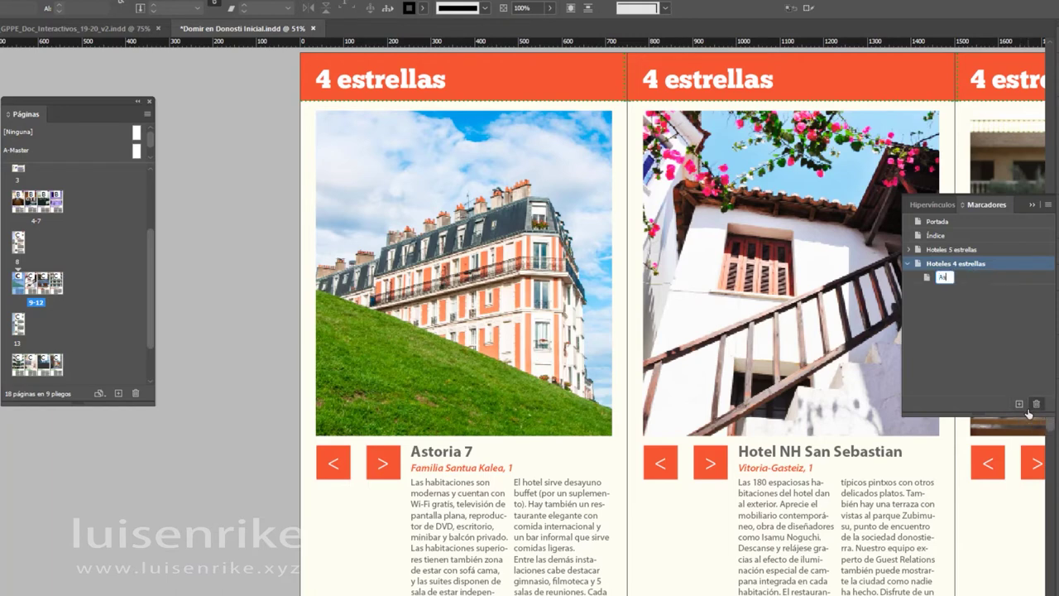
text(toria 7)
key(Return)
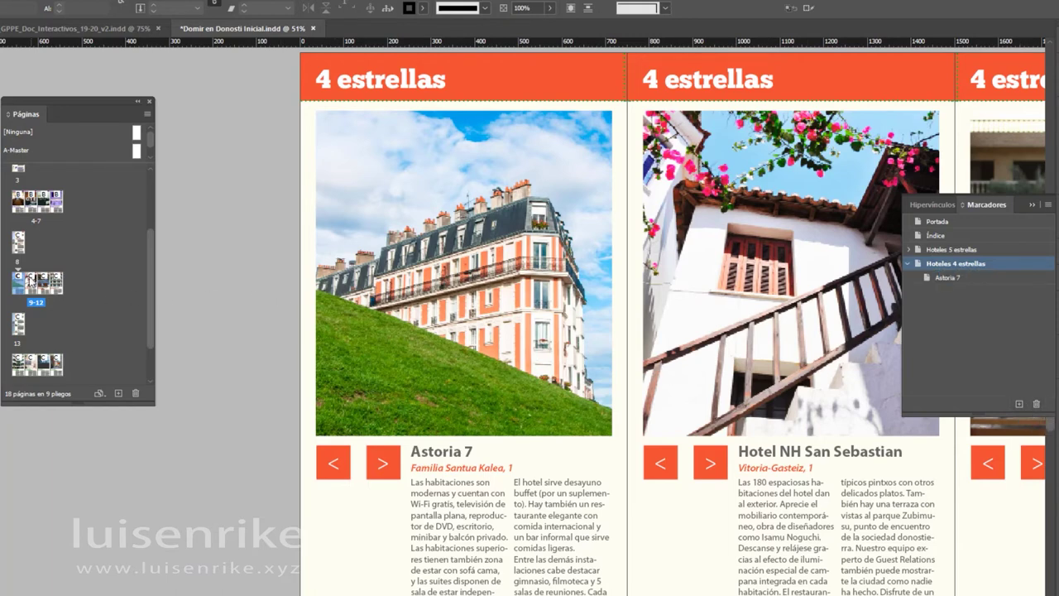
Go to page 10 and create a bookmark named Hotel NH San Sebastián nested under Hoteles 4 estrellas
double_click(30, 283)
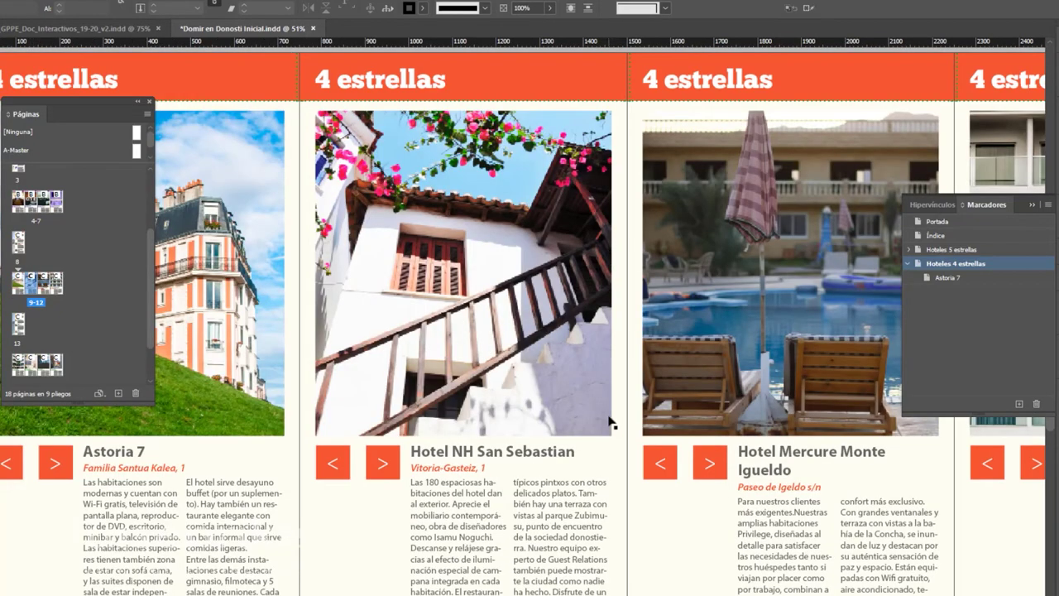
click(1019, 404)
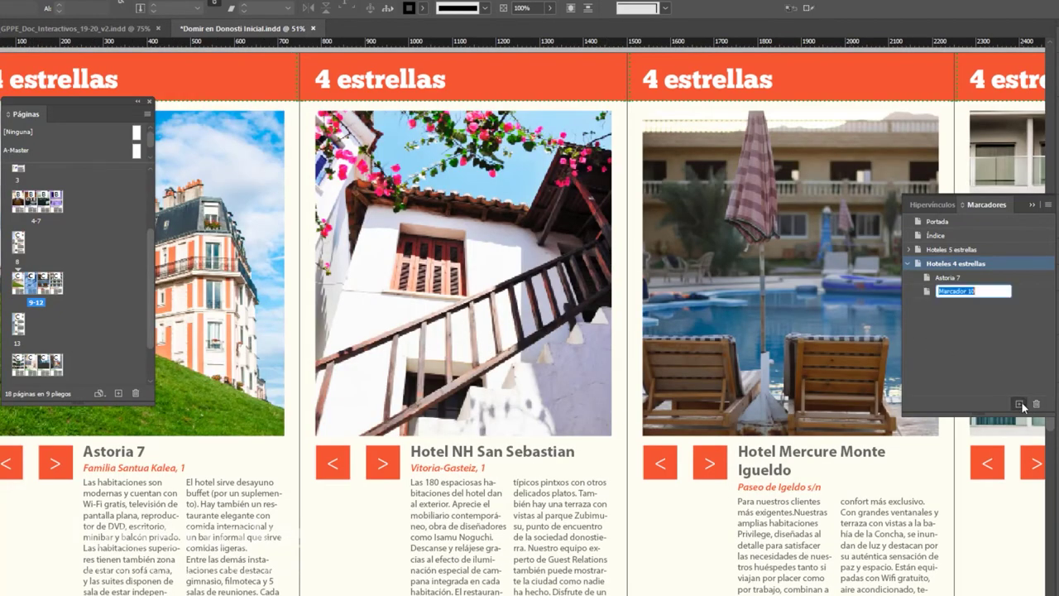
text(te)
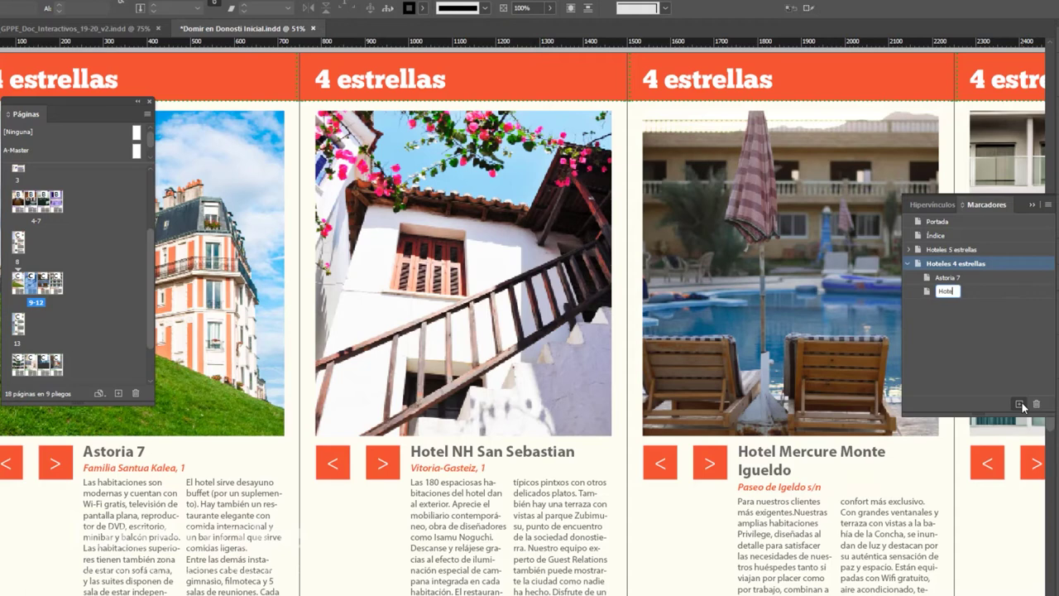
text(l NH San Sebastián)
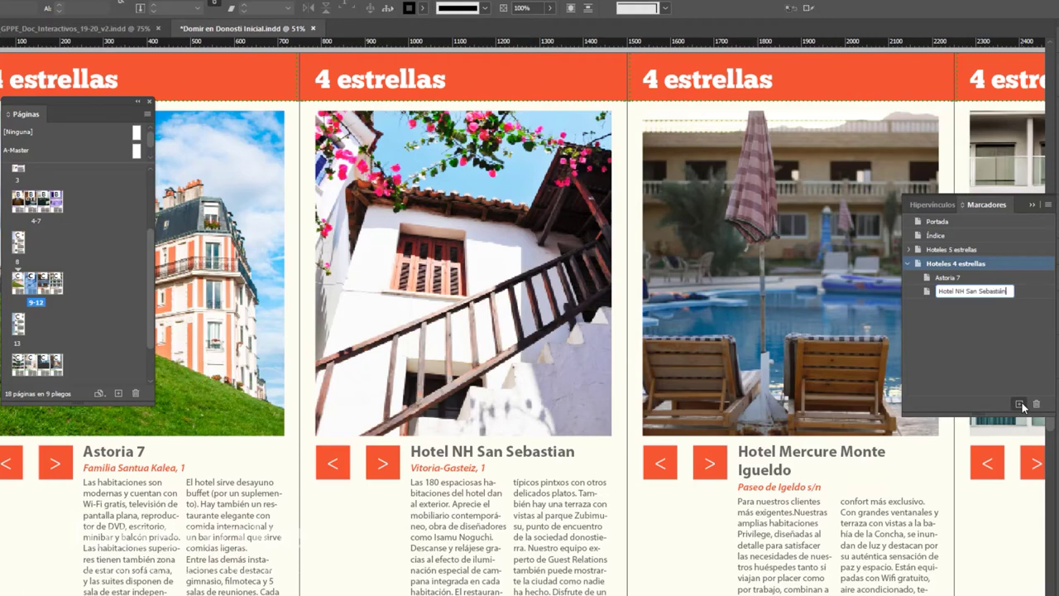
key(Return)
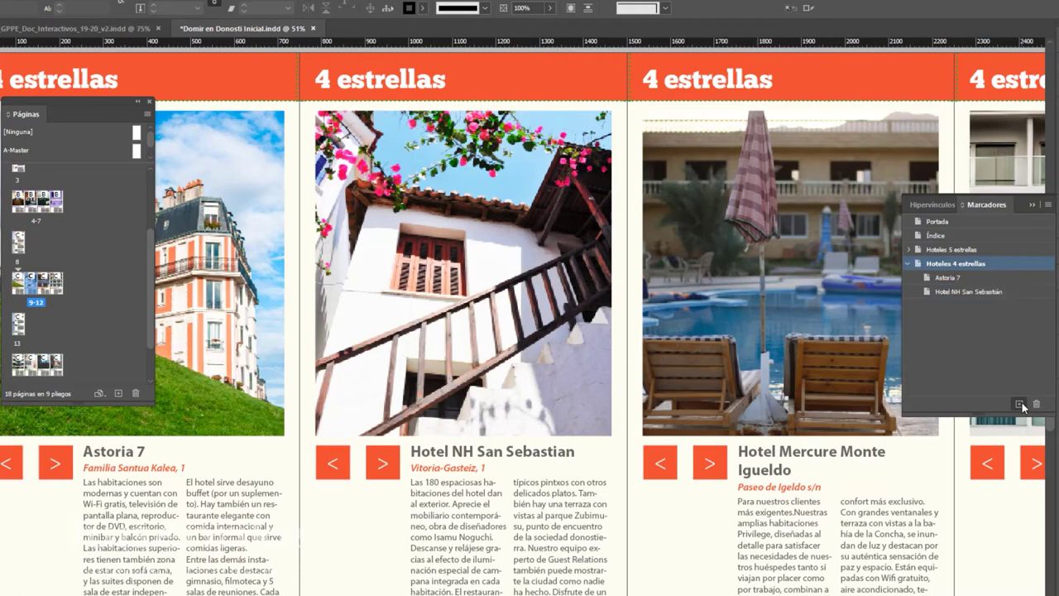
Go to page 11 and create a bookmark named Hotel Mercure Monte Igeldo nested under Hoteles 4 estrellas
double_click(45, 284)
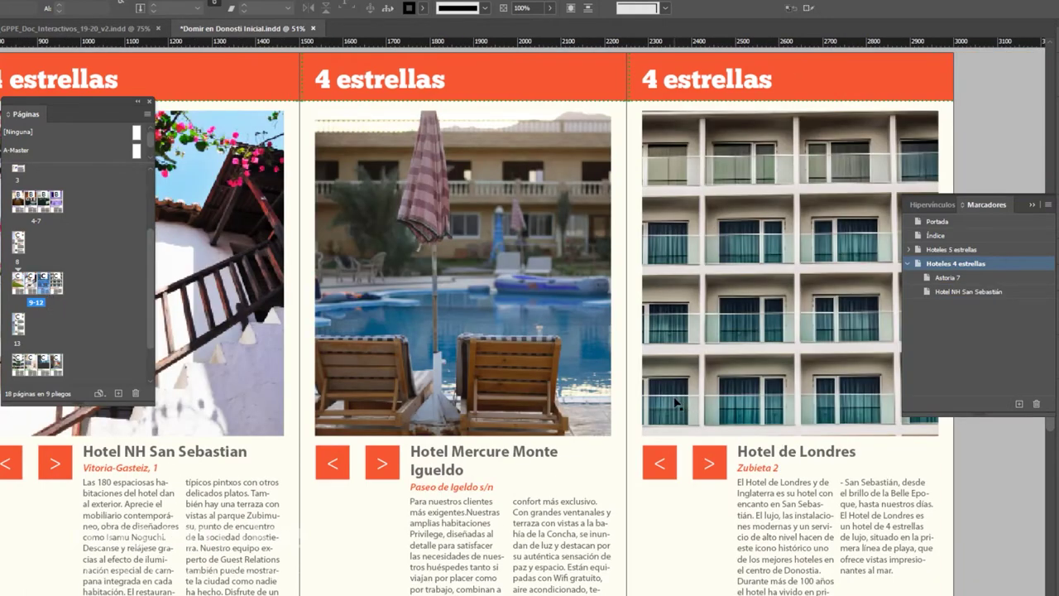
click(1019, 403)
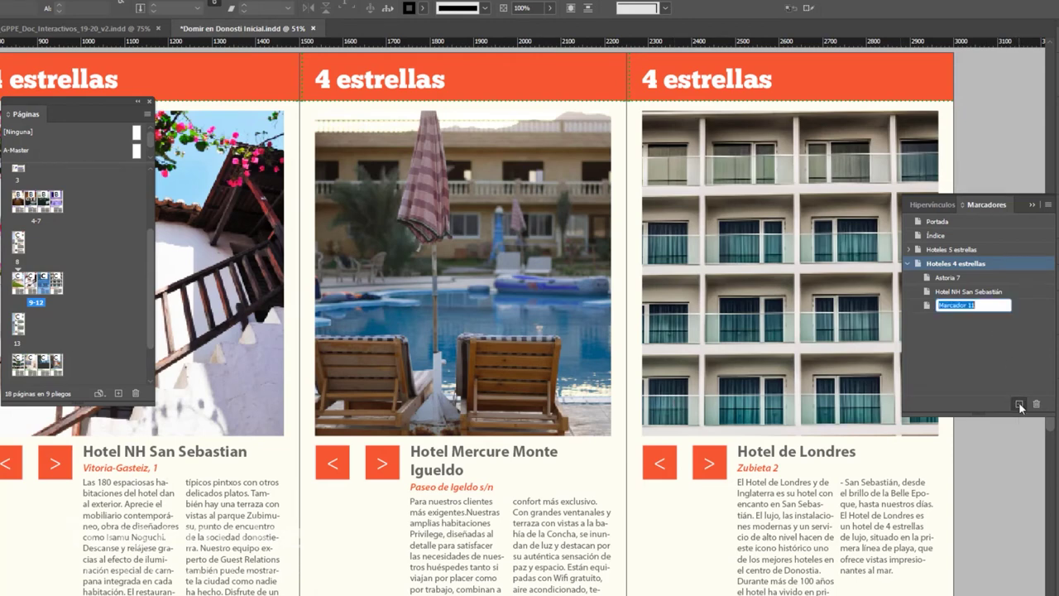
text(Hotel )
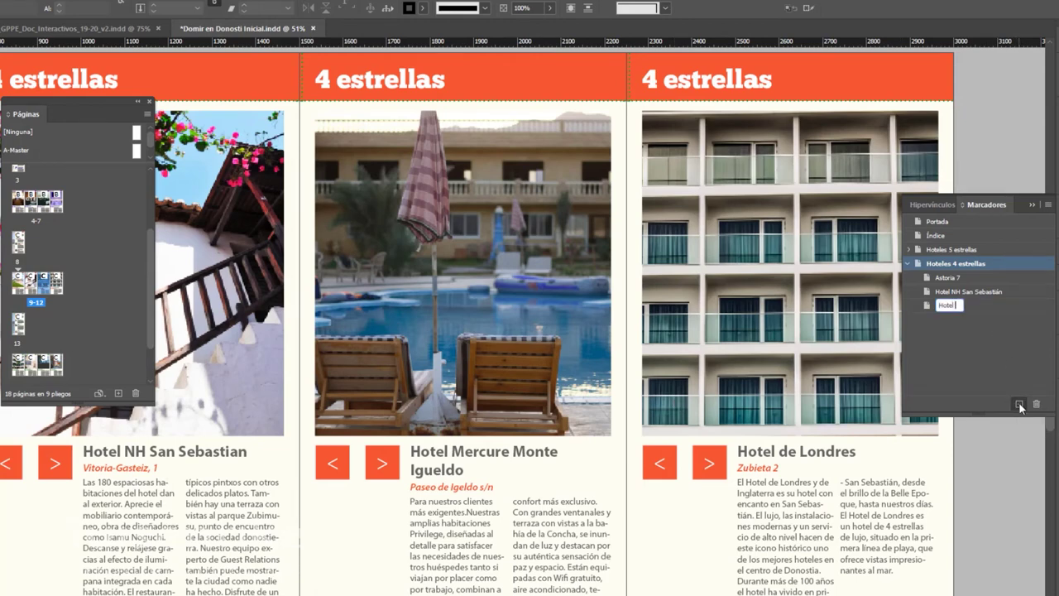
text(Mercure)
text( M)
text(onte Igel)
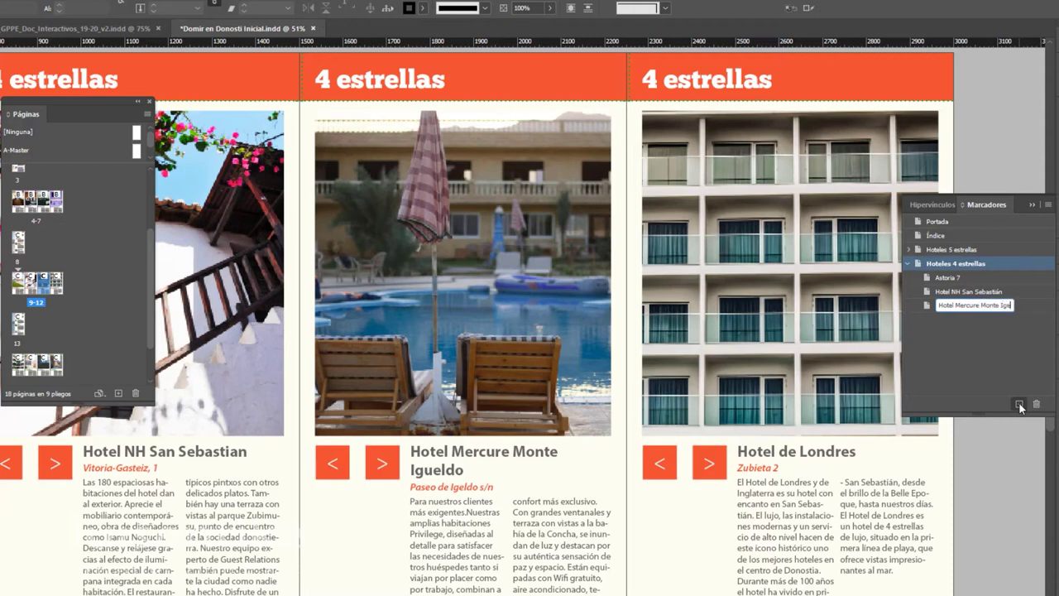
text(do)
key(Return)
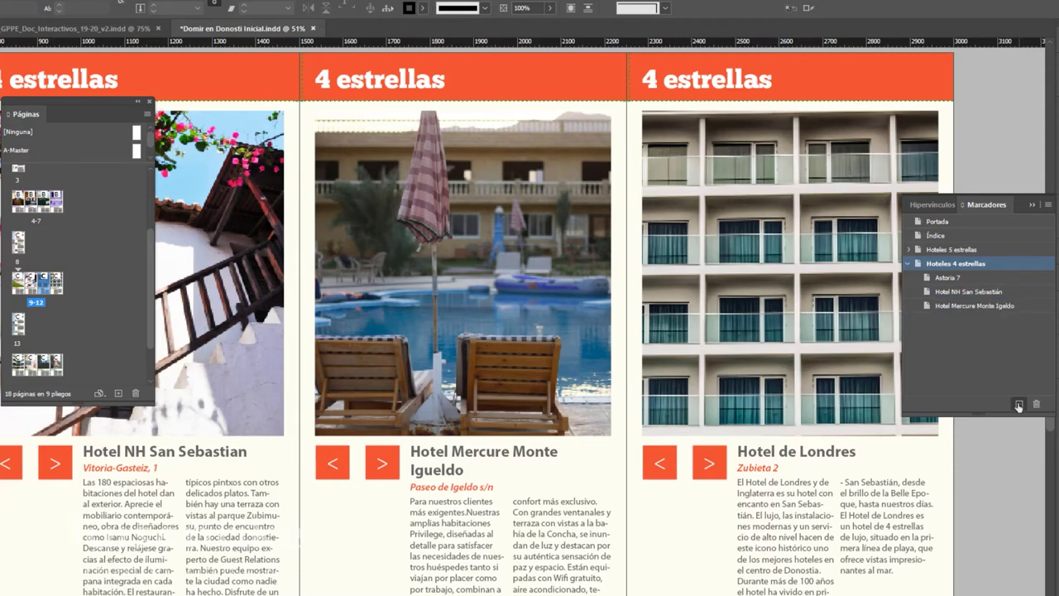
Go to page 12, create a bookmark named Hotel Londres under Hoteles 4 estrellas, and collapse that parent bookmark
double_click(56, 283)
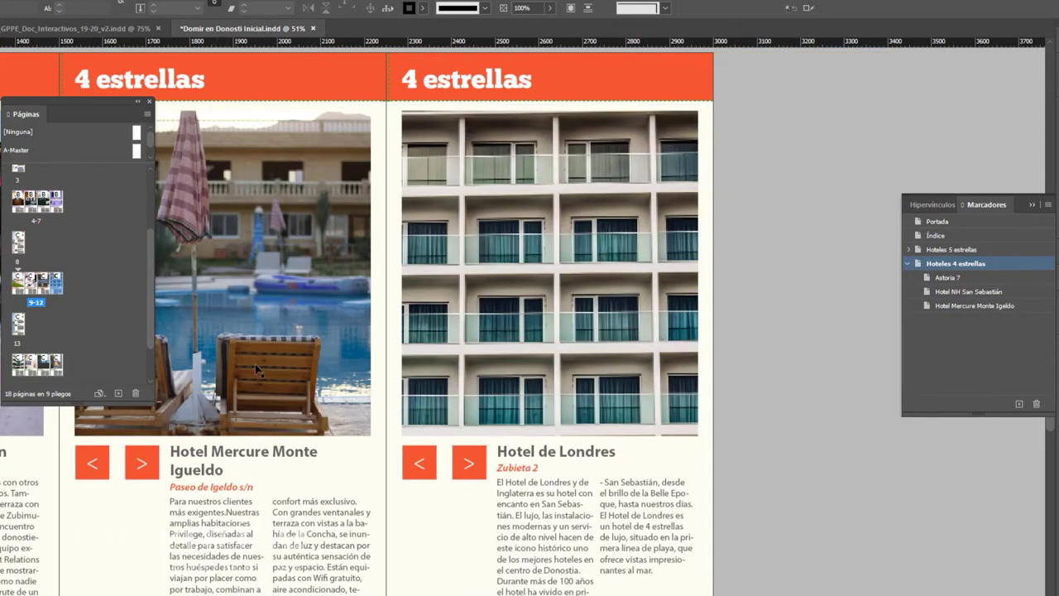
click(1019, 404)
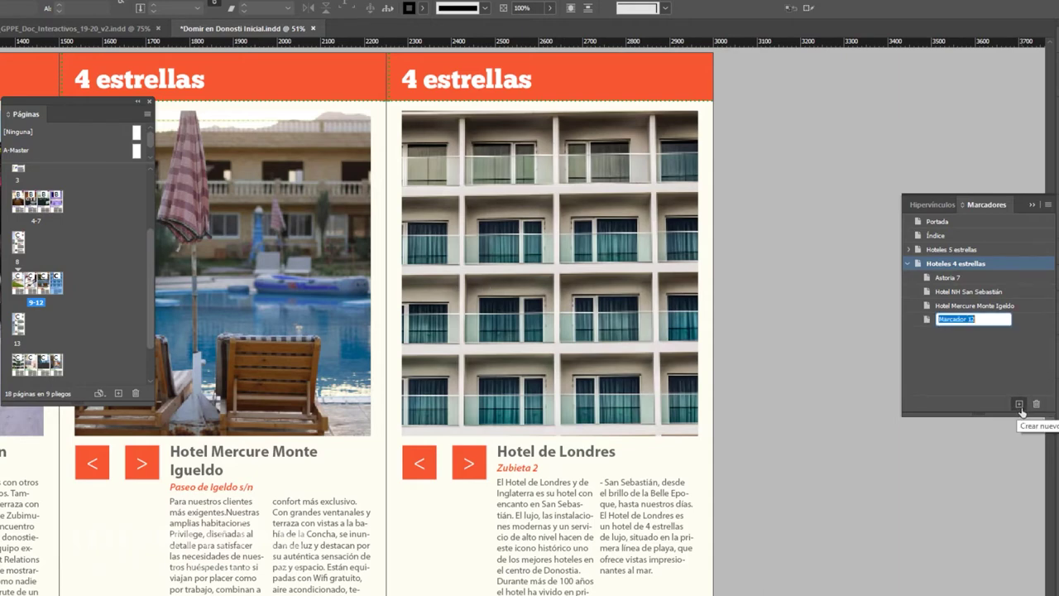
text(Hotel )
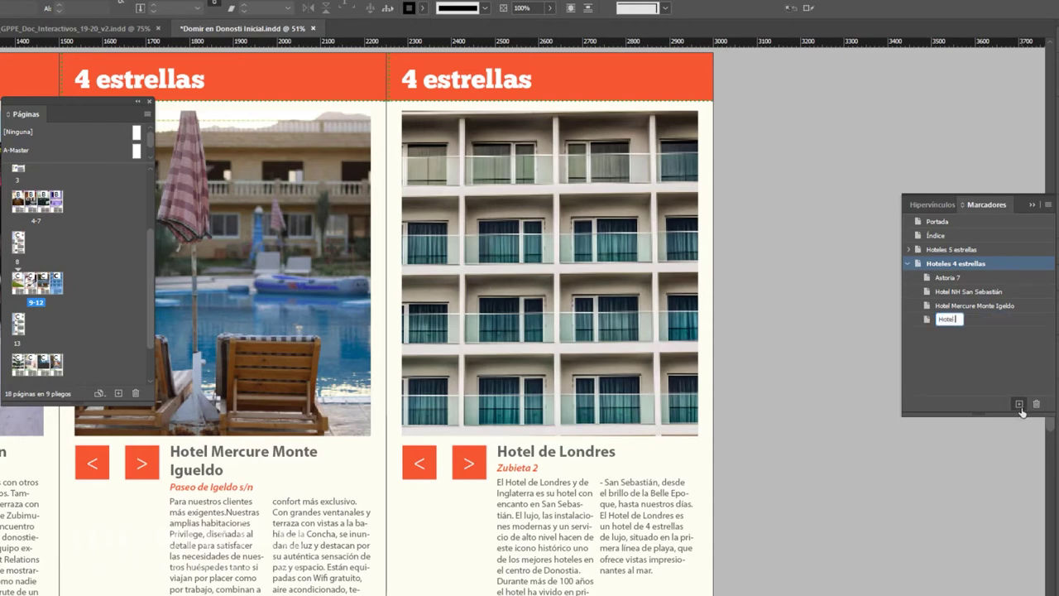
text(Londres)
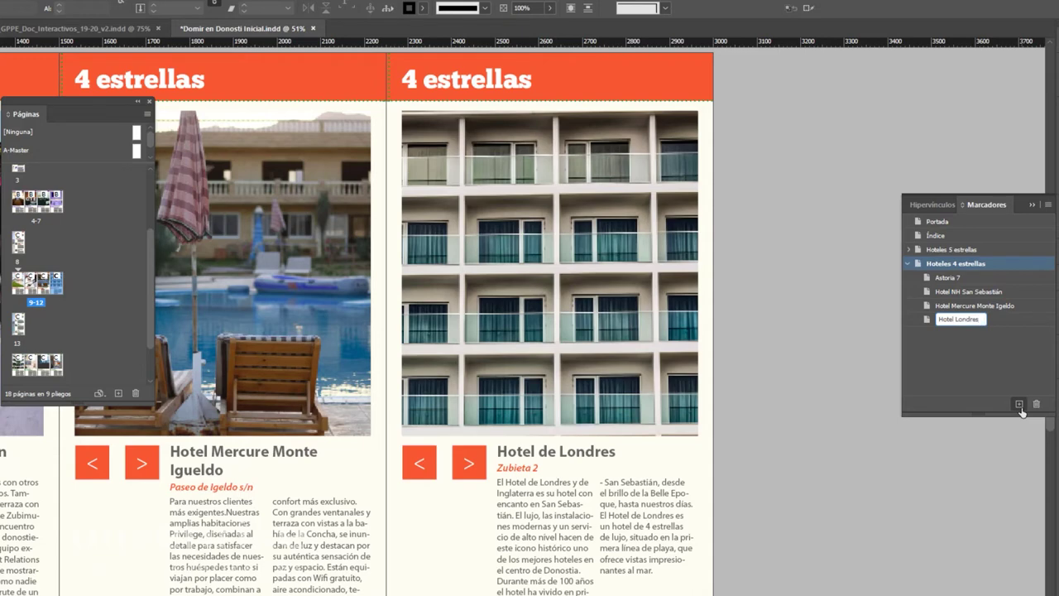
key(Return)
click(907, 262)
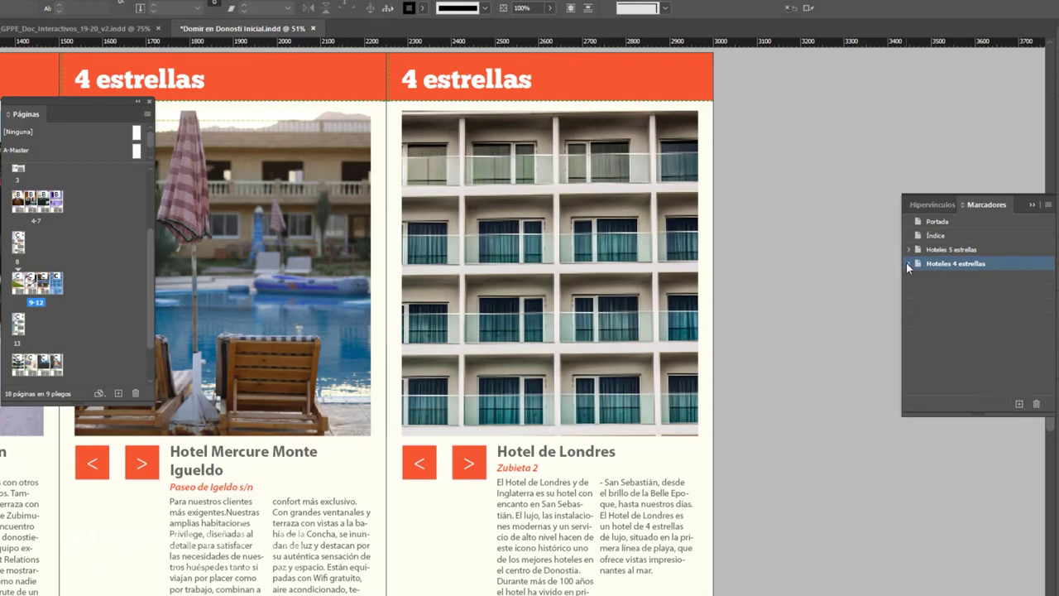
Go to page 13 and, with no bookmark selected, create a top-level bookmark named Hotel 3 estrellas
click(932, 289)
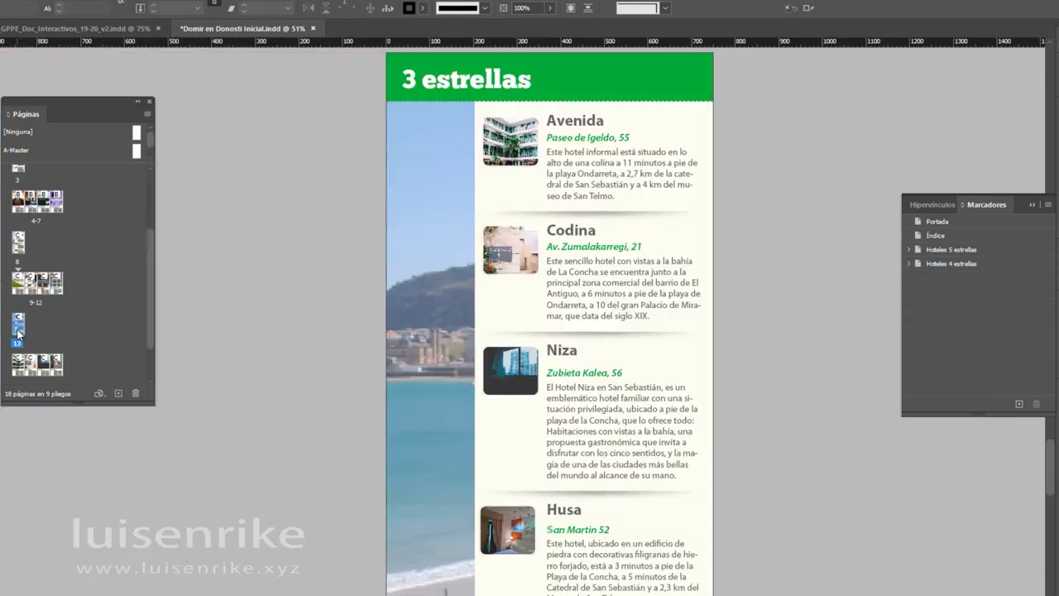
double_click(17, 330)
double_click(19, 335)
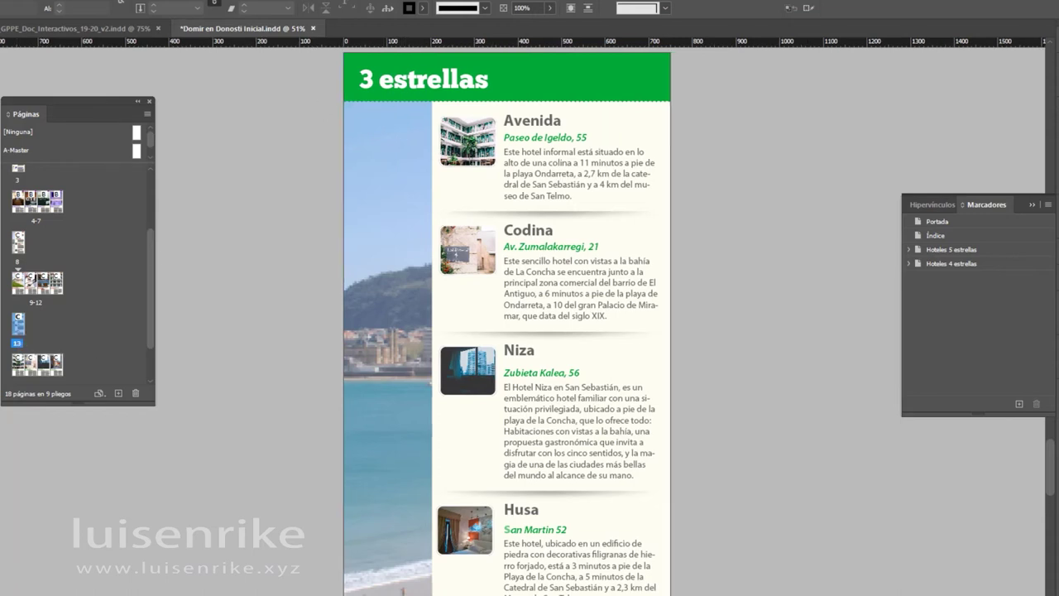
click(1020, 408)
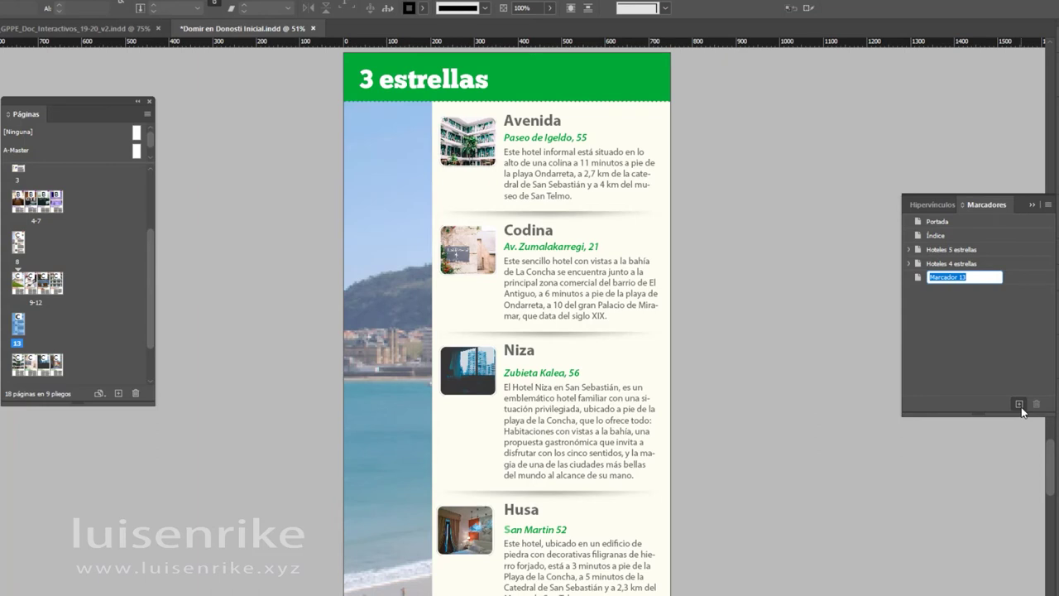
text(Hotel 3)
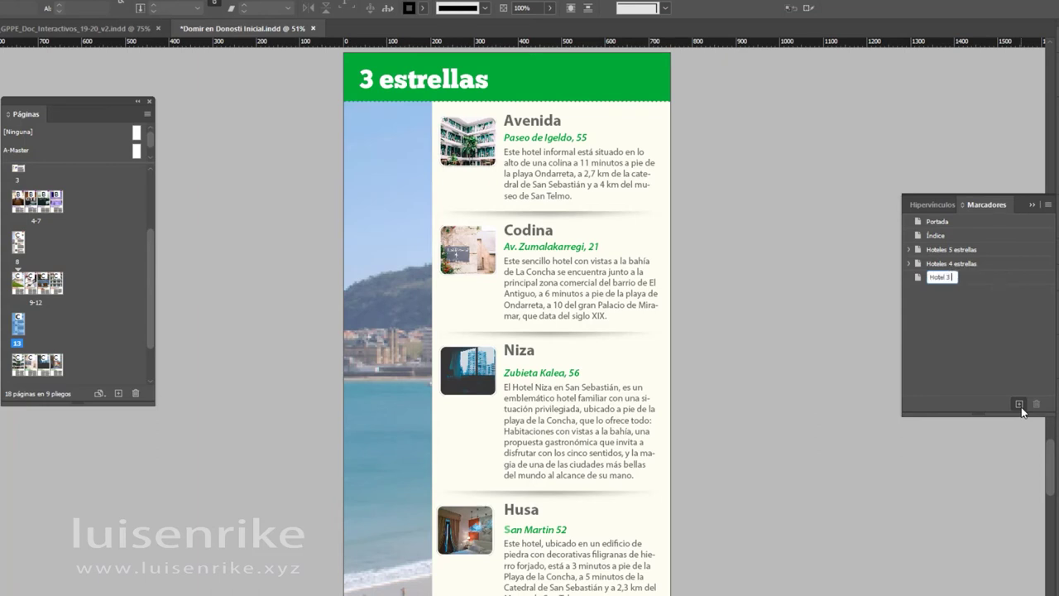
text( estrellas)
key(Return)
Go to the first page of the 14-17 spread and create a bookmark named Avenida nested under Hotel 3 estrellas
click(954, 279)
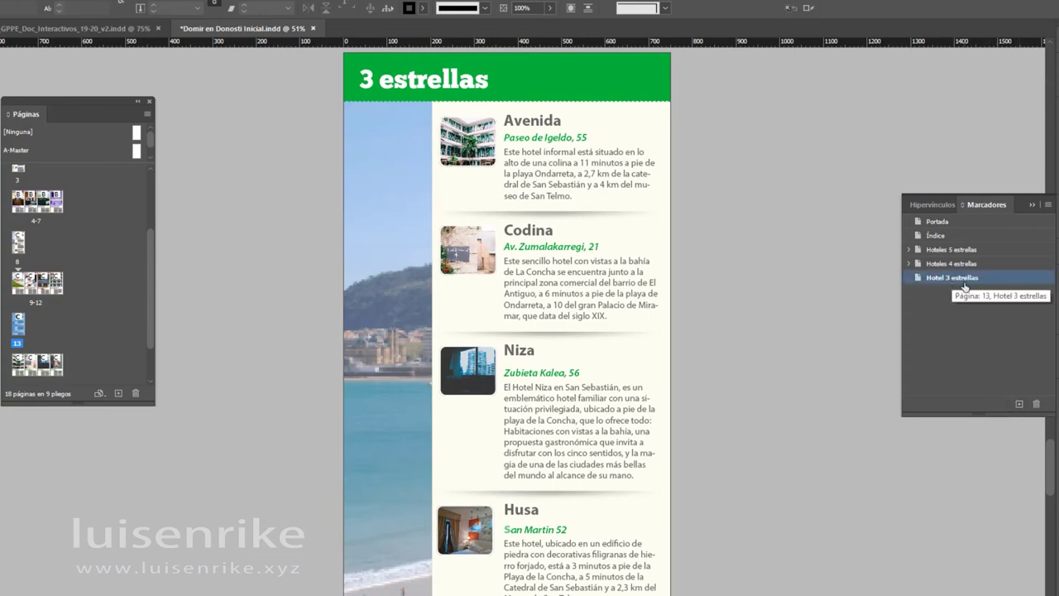
double_click(16, 364)
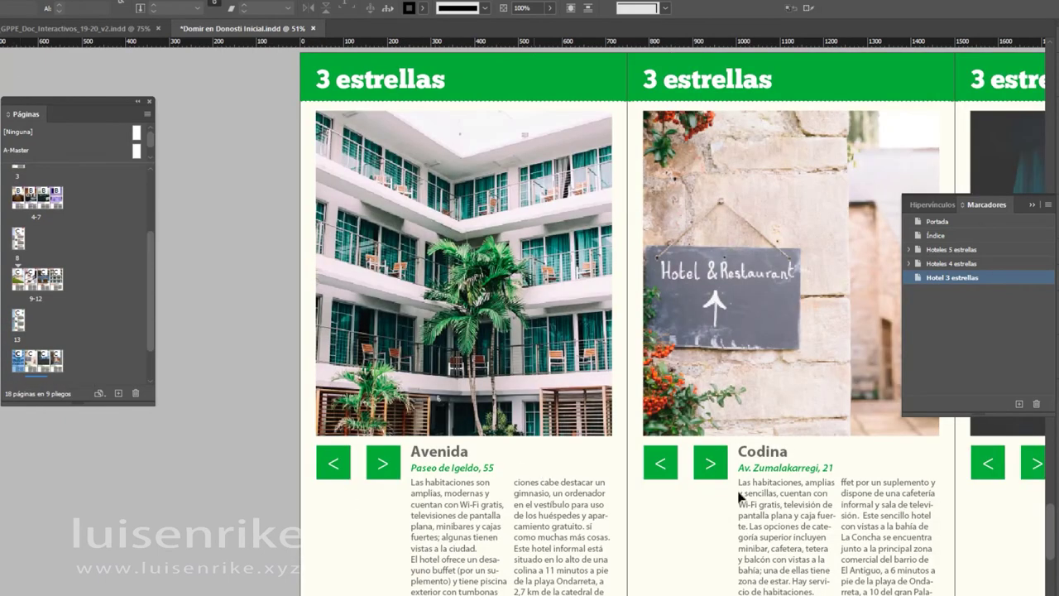
click(1021, 405)
text(Avenida)
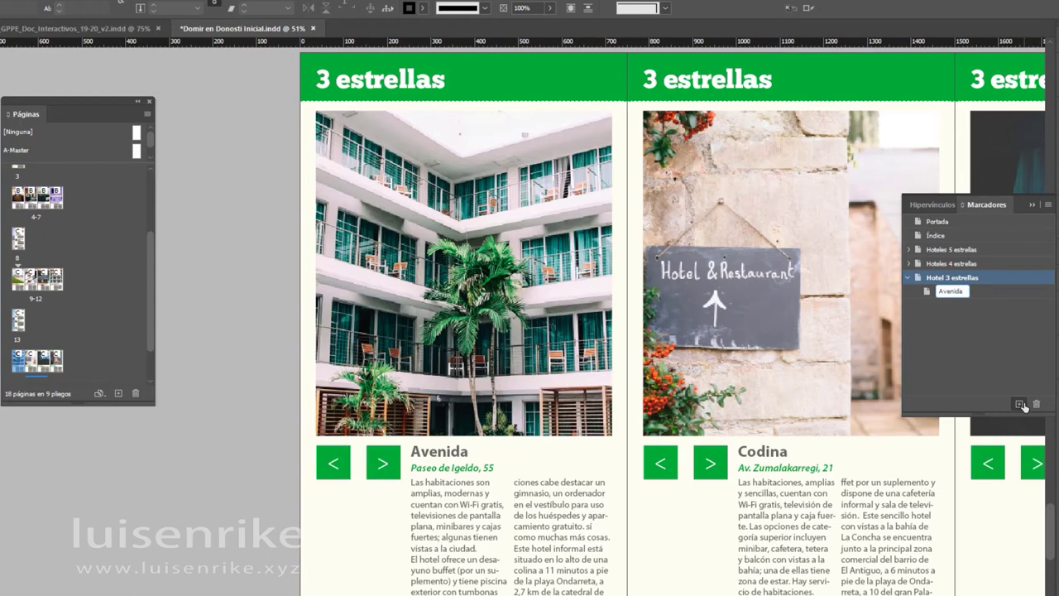
key(Return)
Go to page 15 and create a bookmark named Codina nested under Hotel 3 estrellas
double_click(35, 370)
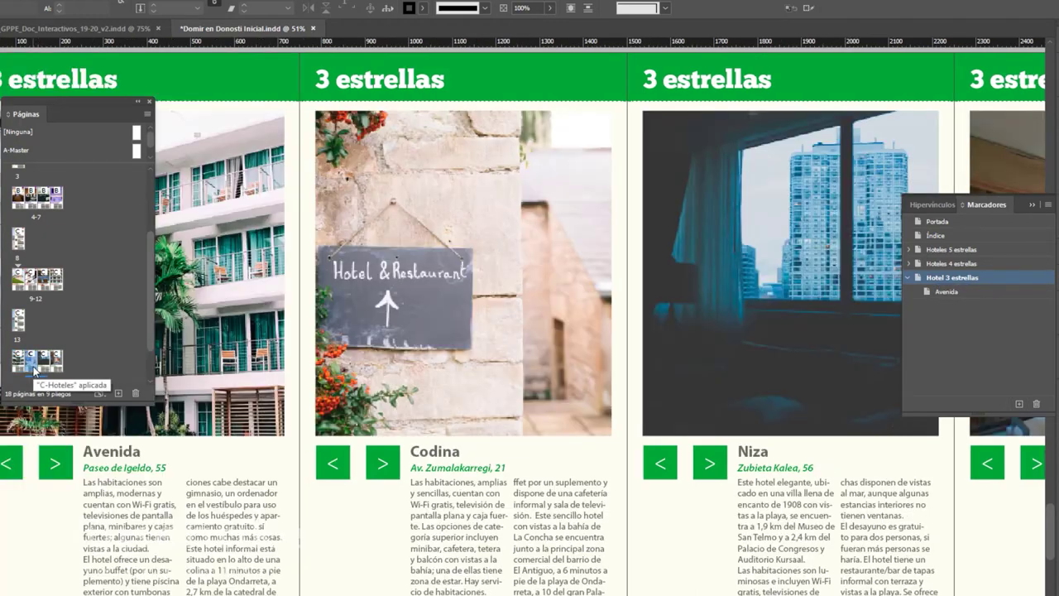
click(1020, 405)
text(Codina)
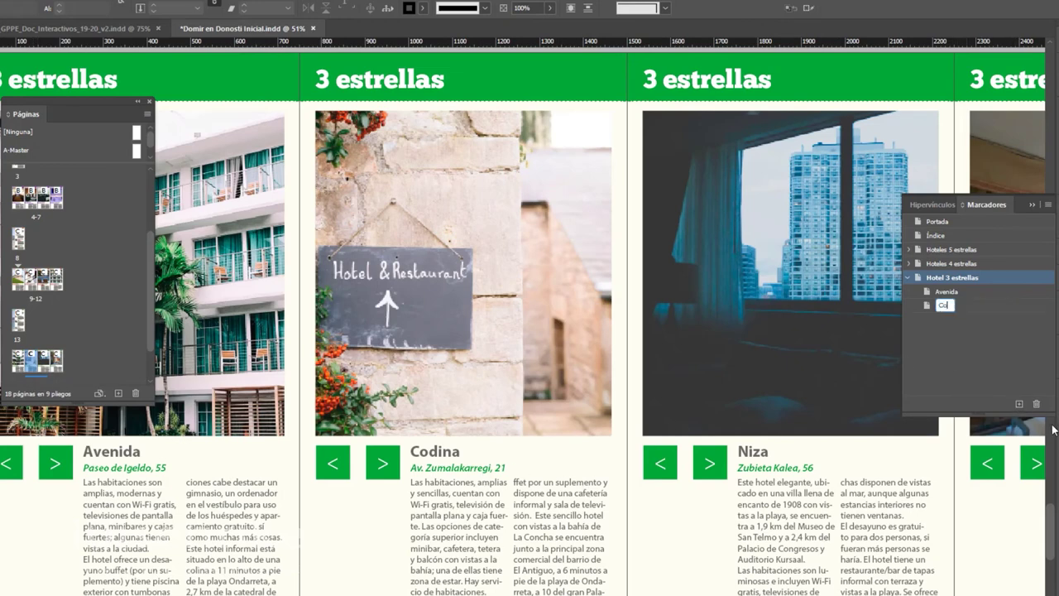
key(Return)
Go to page 16 and create a bookmark named Niza nested under Hotel 3 estrellas
double_click(44, 364)
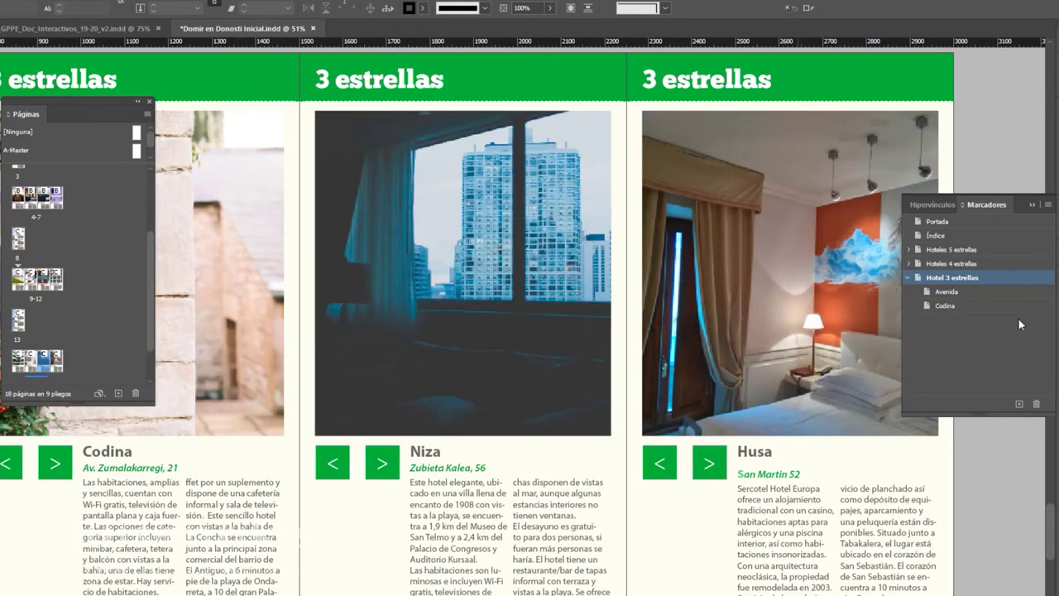
click(1019, 405)
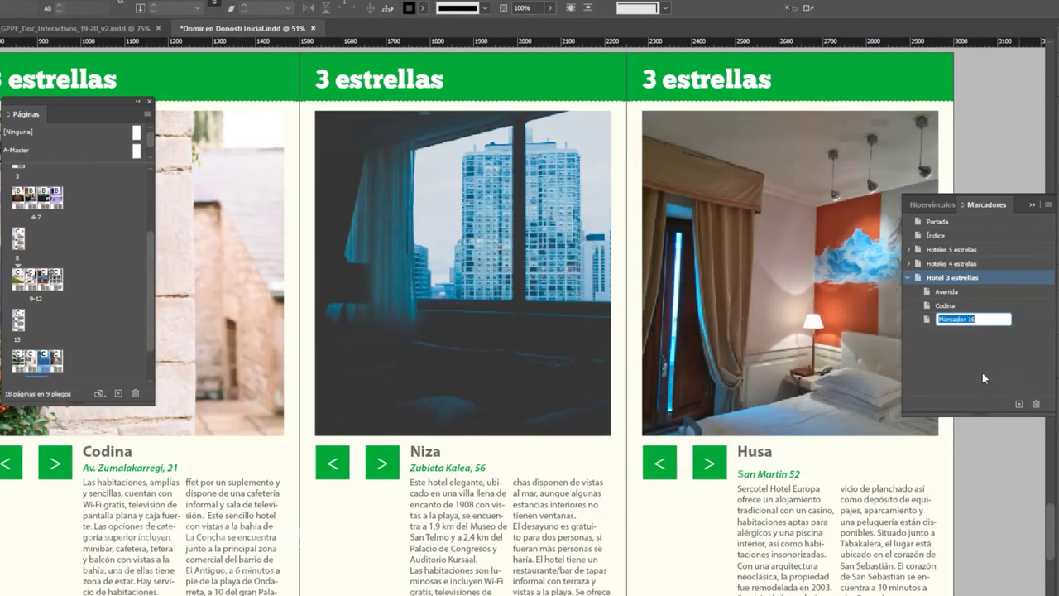
text(Niza)
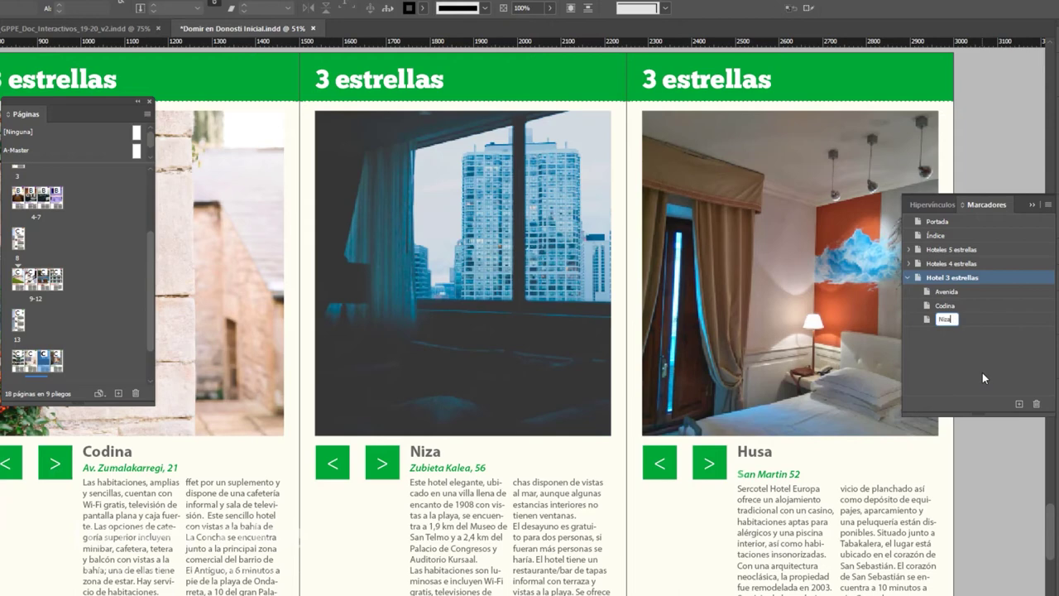
key(Return)
Go to page 17, create a bookmark named Husa under Hotel 3 estrellas, and collapse that parent bookmark
double_click(46, 363)
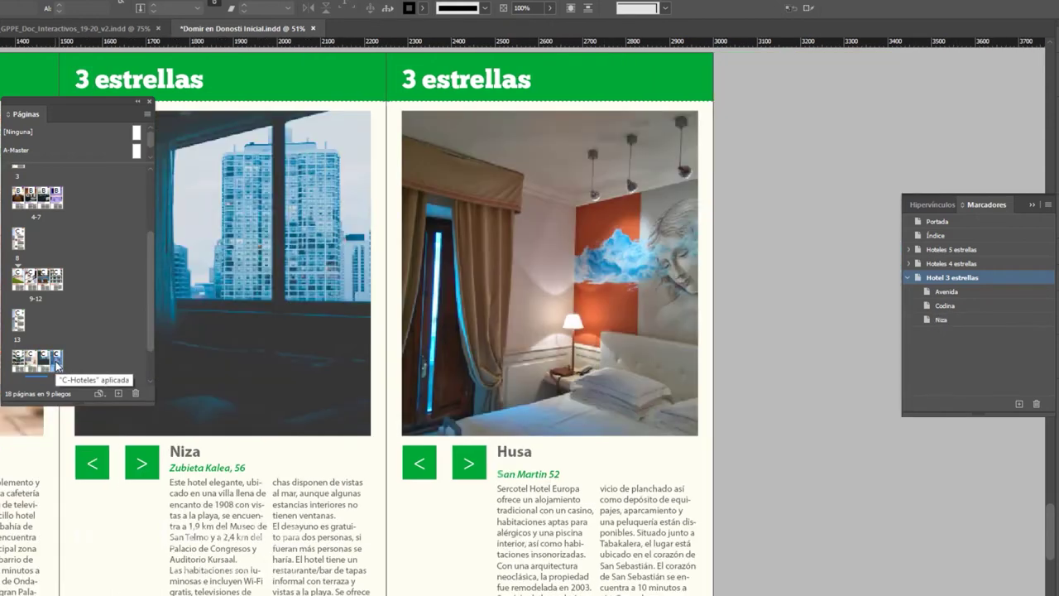
click(1019, 404)
text(Husa)
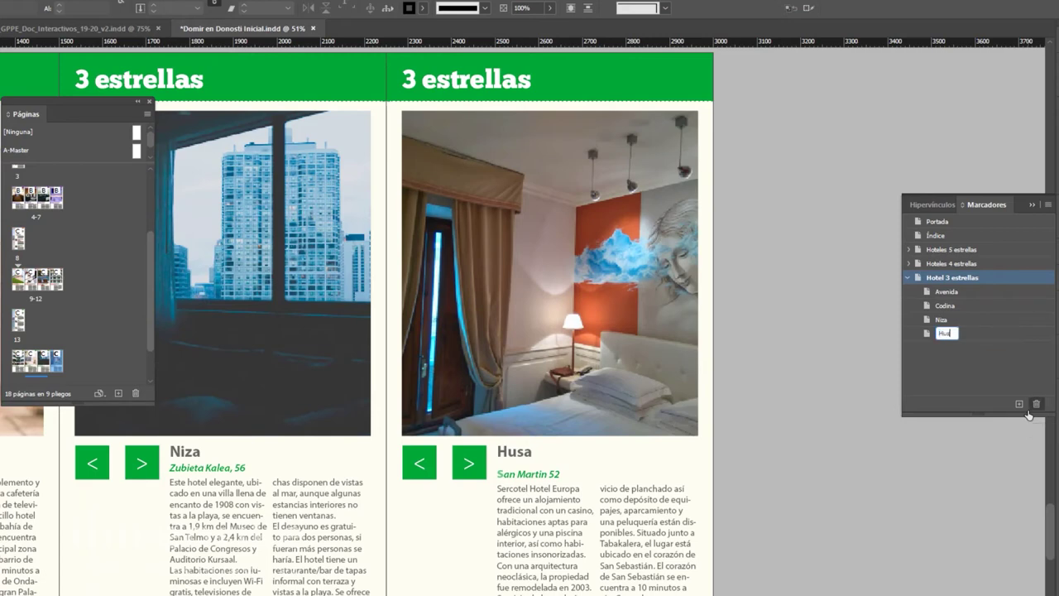
key(Return)
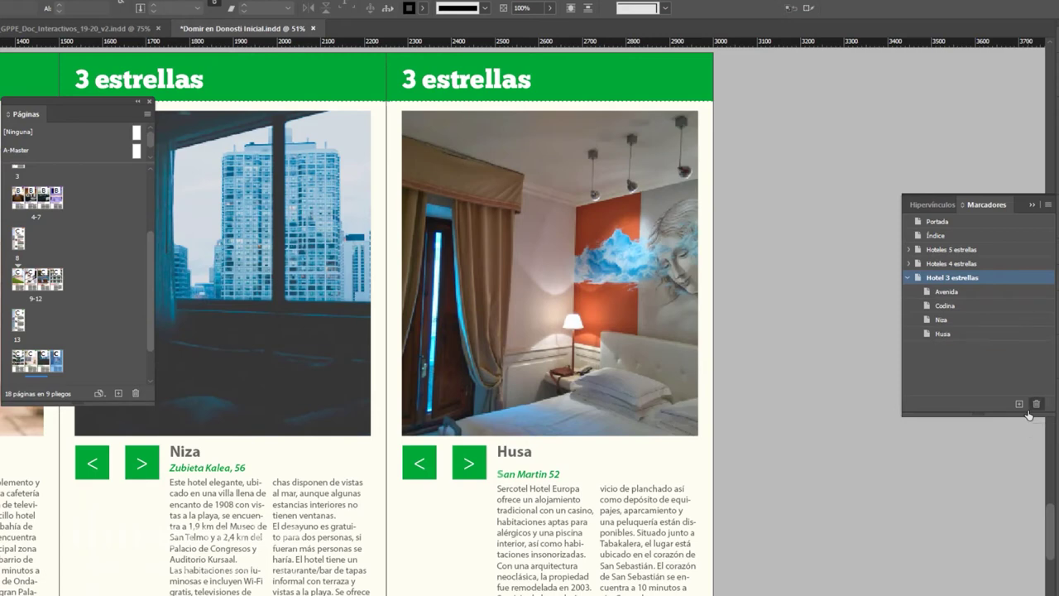
click(909, 277)
Go to page 18, collapse Hotel 3 estrellas with no bookmark selected, and create a top-level bookmark named Contacto
scroll(85, 321, down, 3)
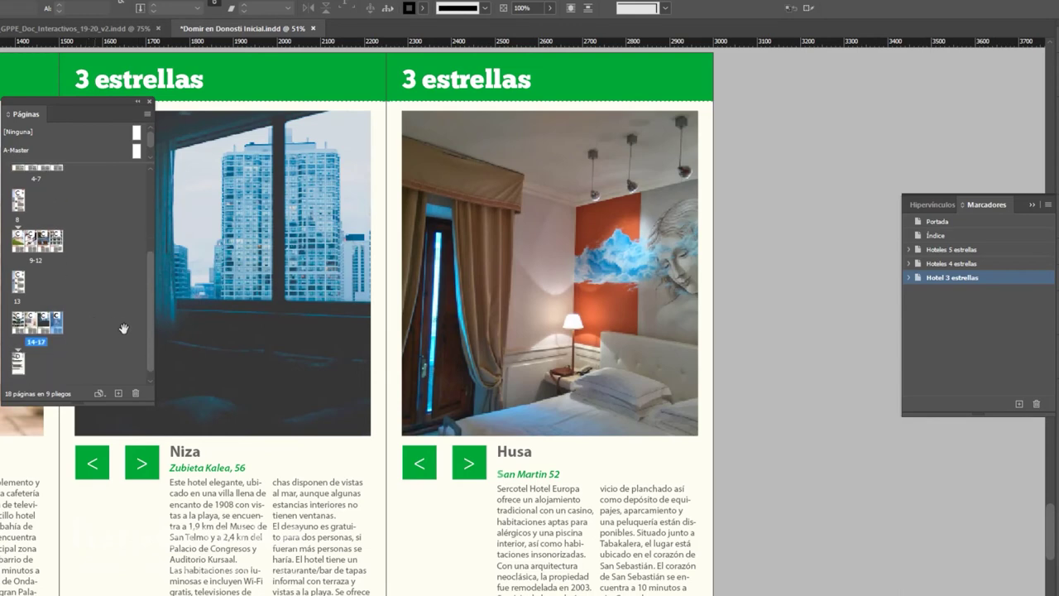
double_click(19, 354)
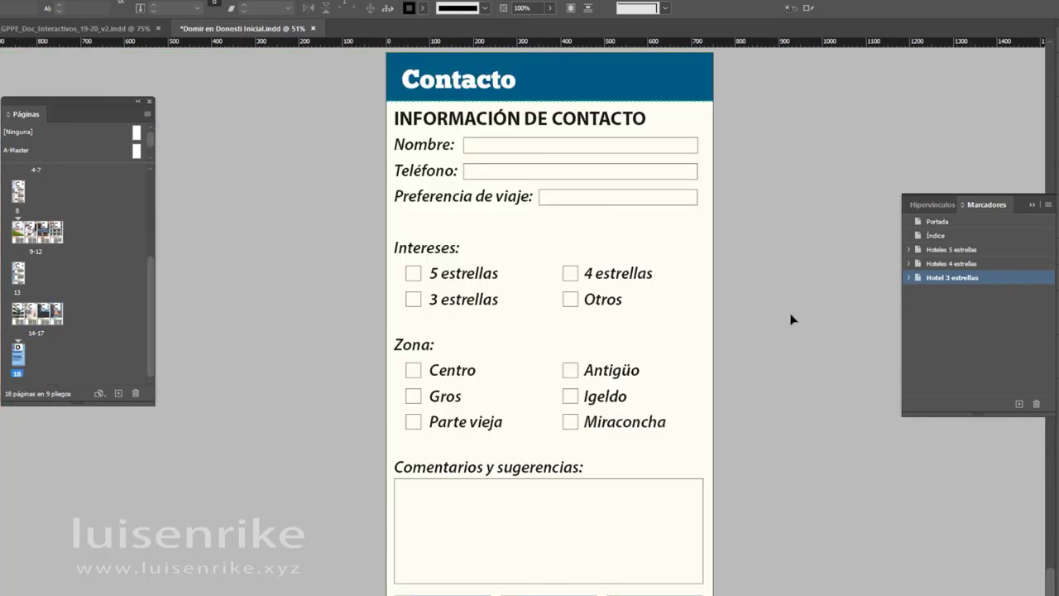
click(1017, 403)
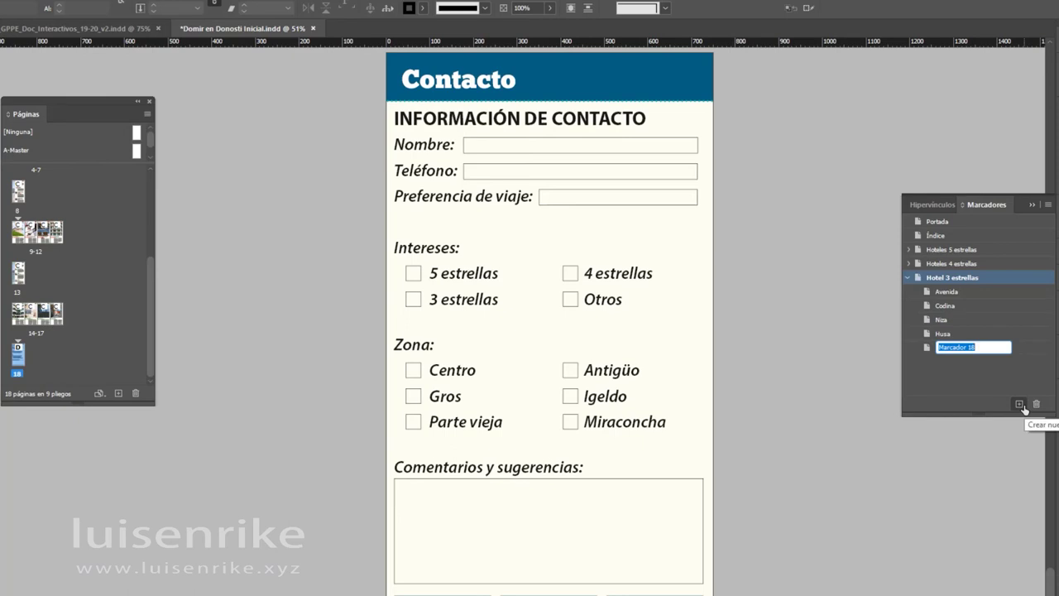
key(ctrl+z)
click(970, 375)
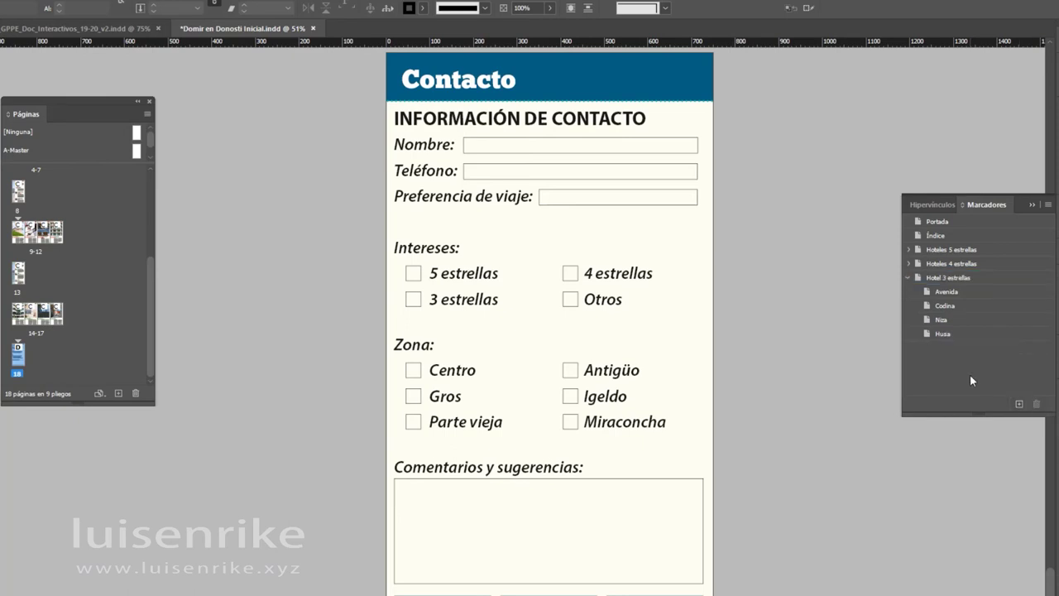
click(908, 279)
click(1019, 405)
text(C)
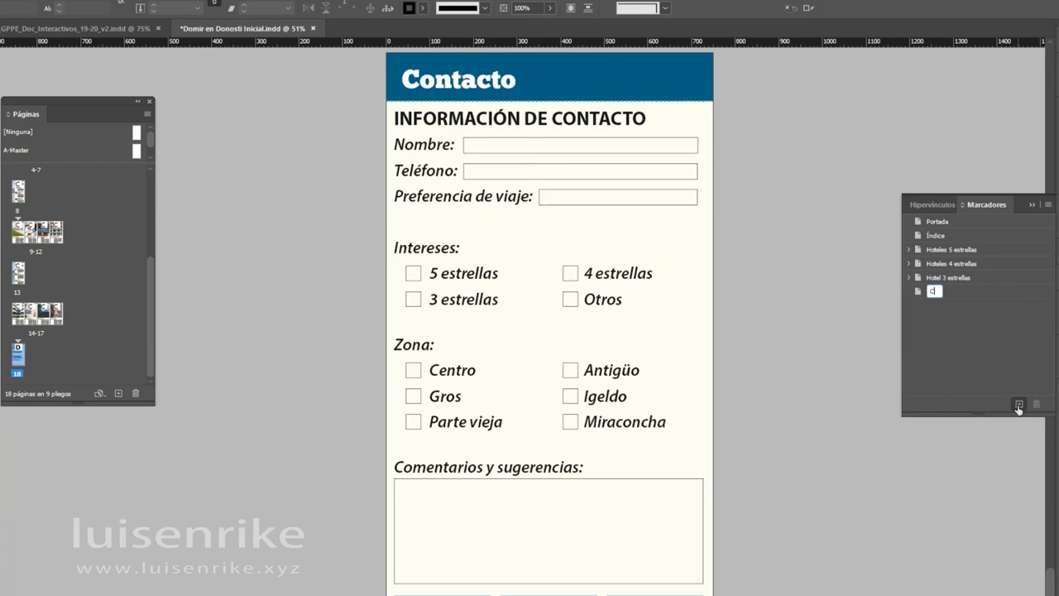
text(ontacto)
key(Return)
Test the Portada and Índice bookmarks, plus Akelarre and Barceló Costa Vasca under Hoteles 5 estrellas, by jumping to their pages
double_click(947, 223)
double_click(940, 236)
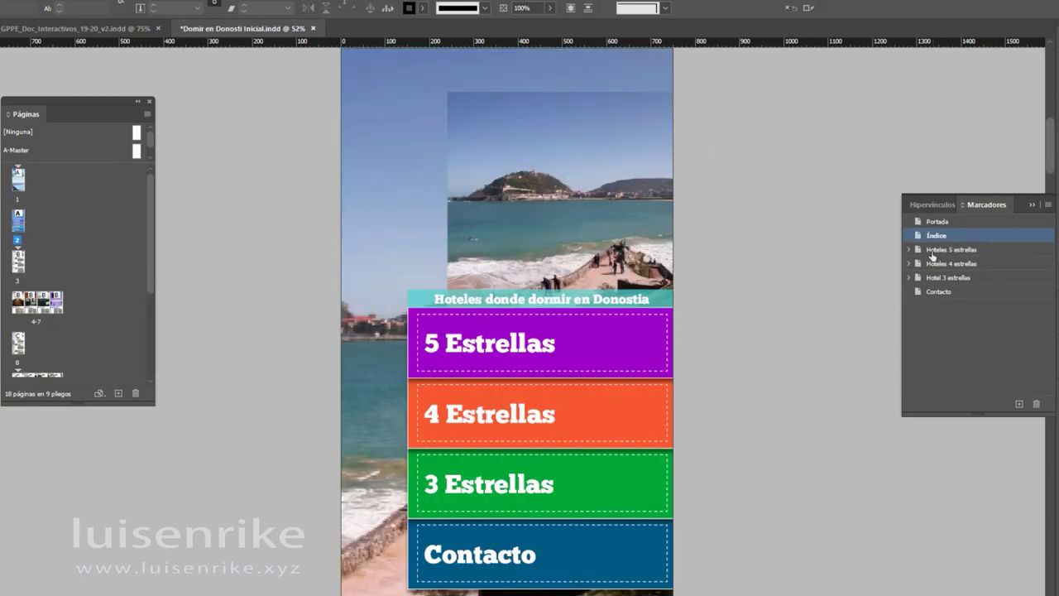
click(910, 249)
double_click(950, 278)
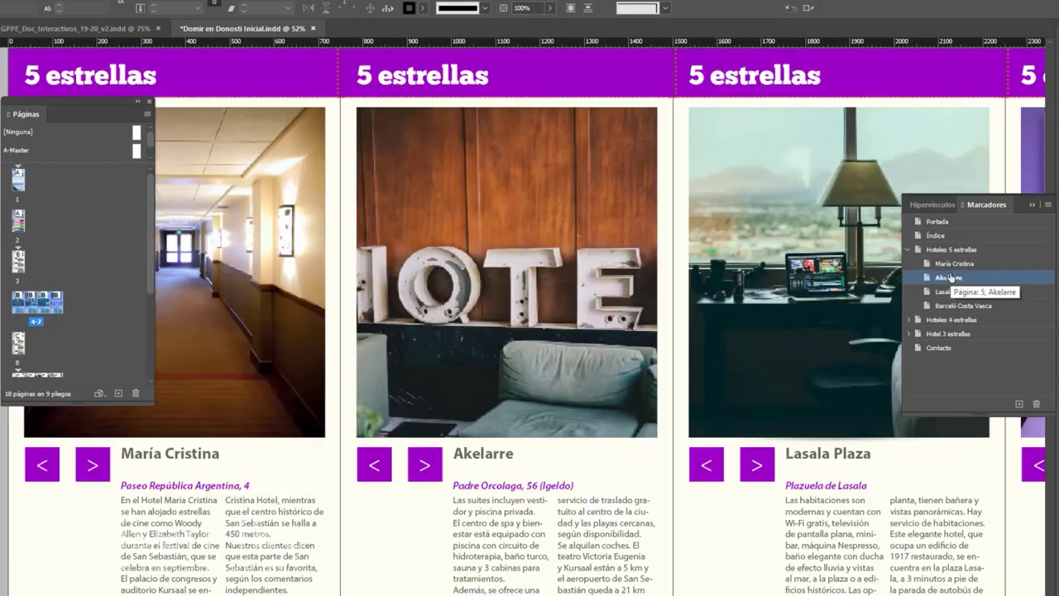
double_click(960, 305)
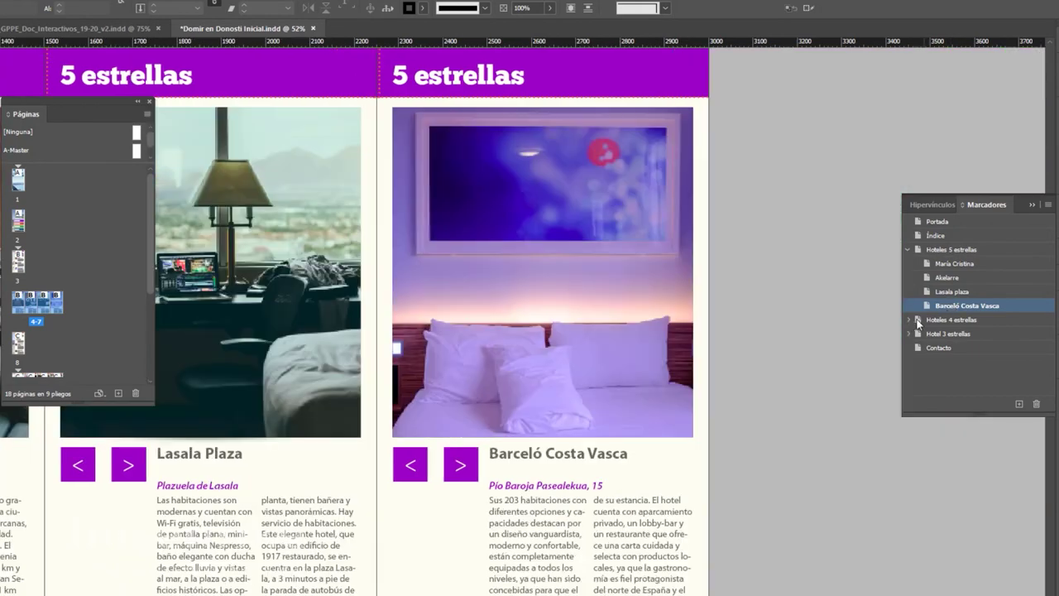
Expand Hoteles 4 estrellas and test its Astoria 7 and Hotel Mercure Monte Igeldo bookmarks by jumping to their pages
click(909, 320)
double_click(945, 320)
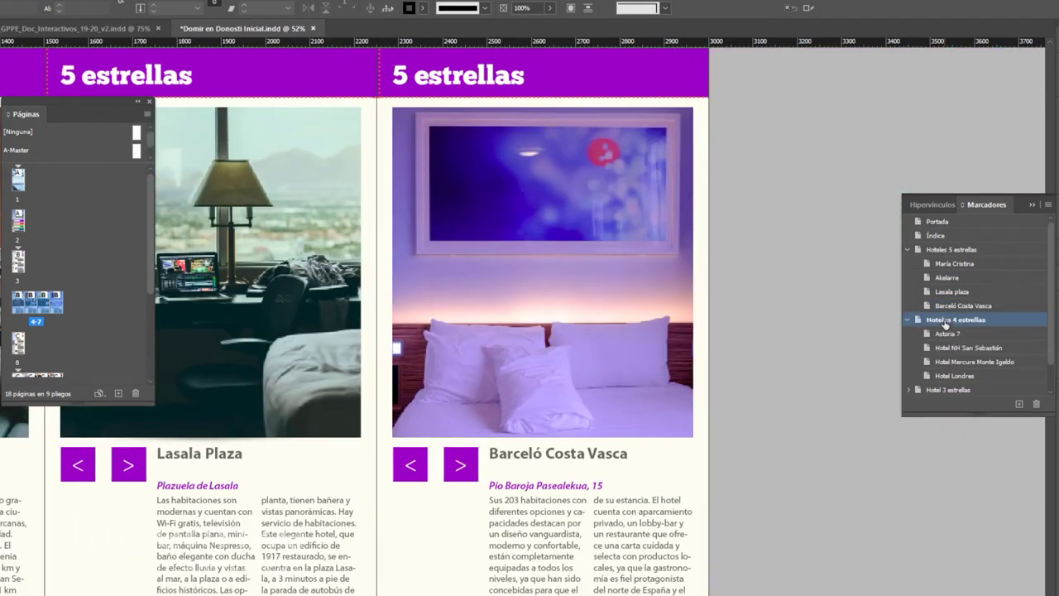
double_click(949, 335)
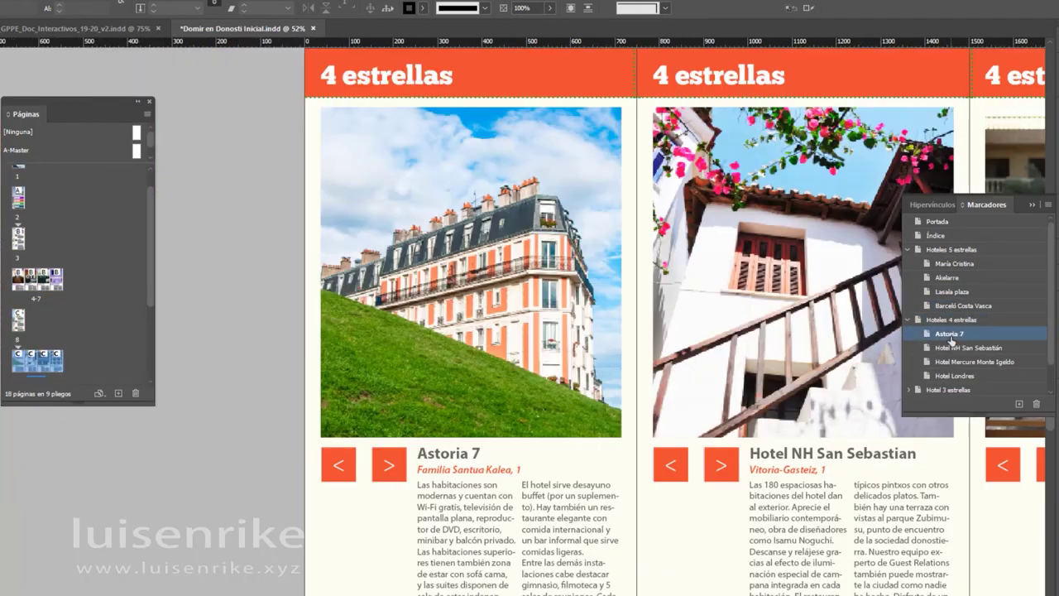
double_click(956, 362)
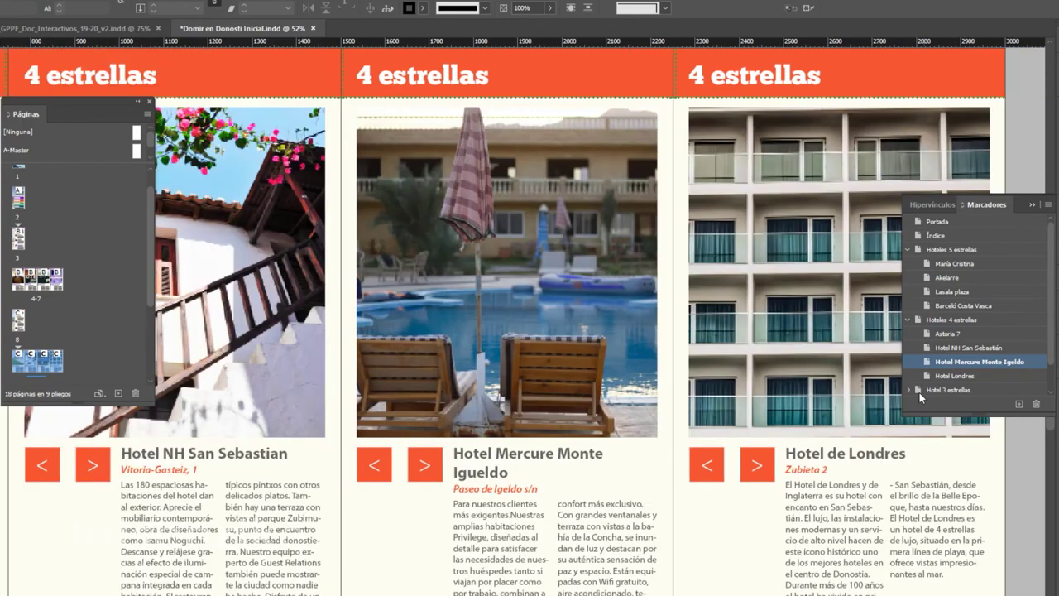
Make room for the whole bookmark list and test Avenida and Niza under Hotel 3 estrellas by jumping to their pages
drag(941, 411, 949, 533)
double_click(948, 404)
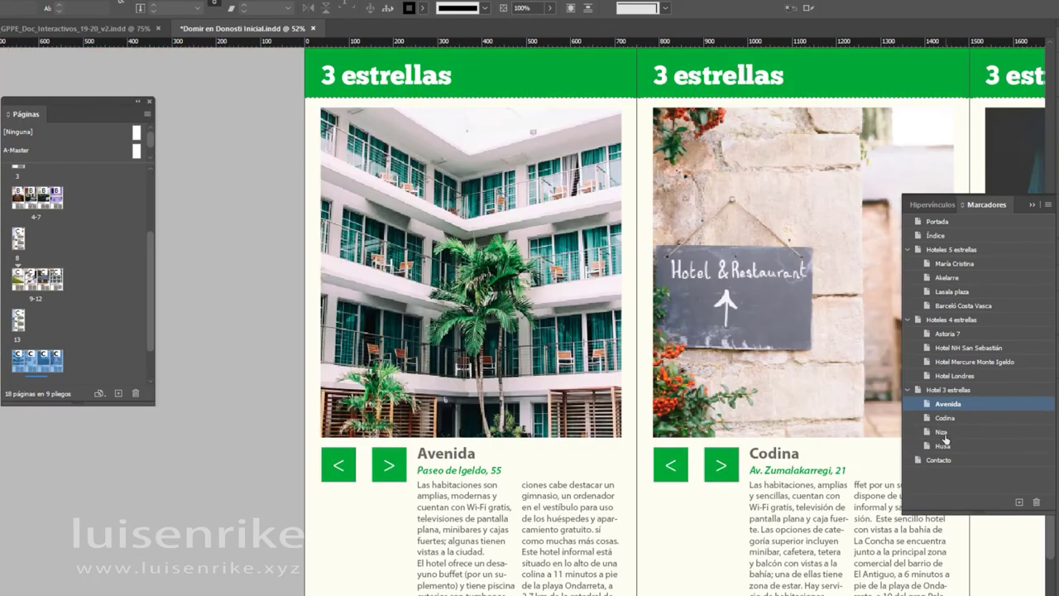
double_click(943, 433)
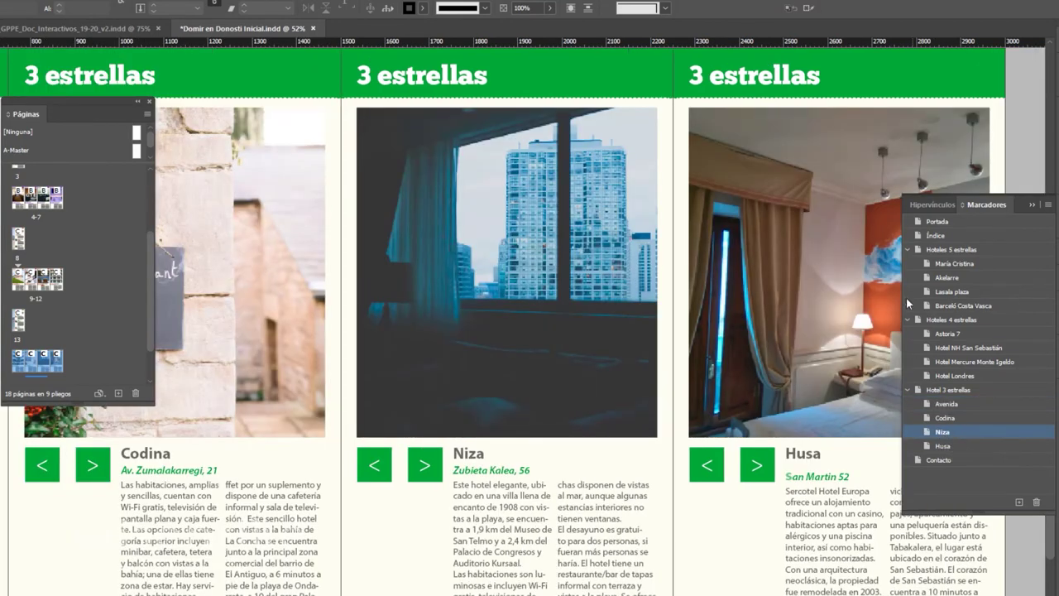
Collapse the 5-, 4- and 3-star parent bookmarks so only the top-level entries are listed
click(907, 249)
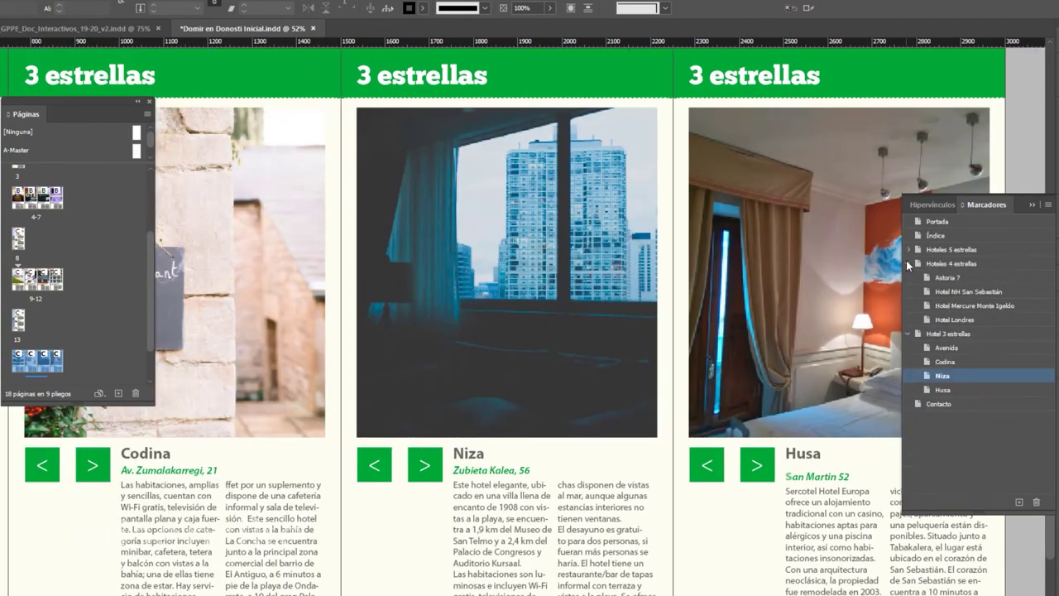
click(908, 264)
click(909, 278)
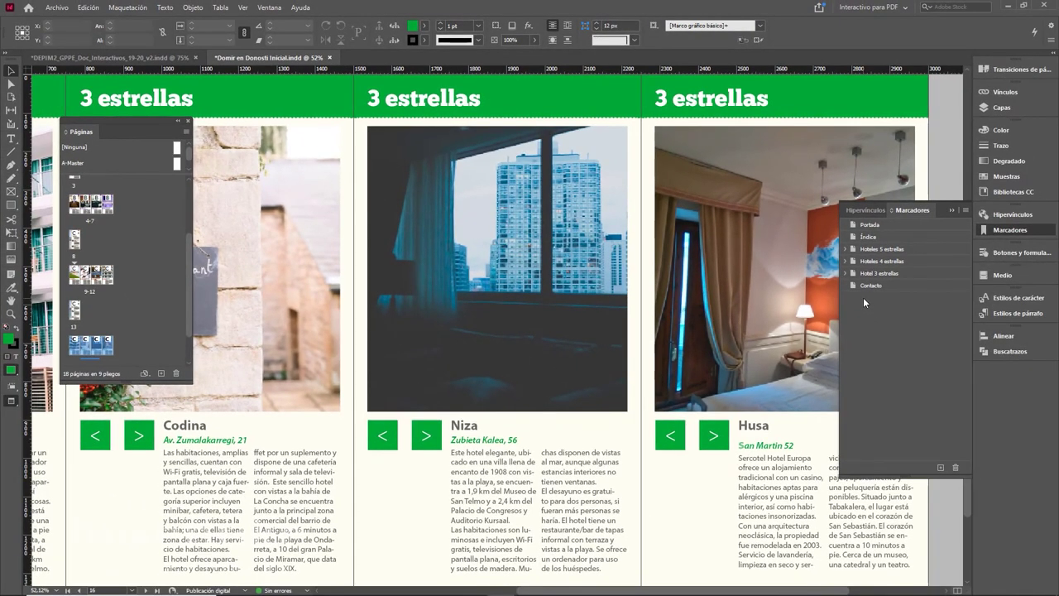
Save a copy of the document in the same folder under the name Domir en Donosti Final
click(58, 8)
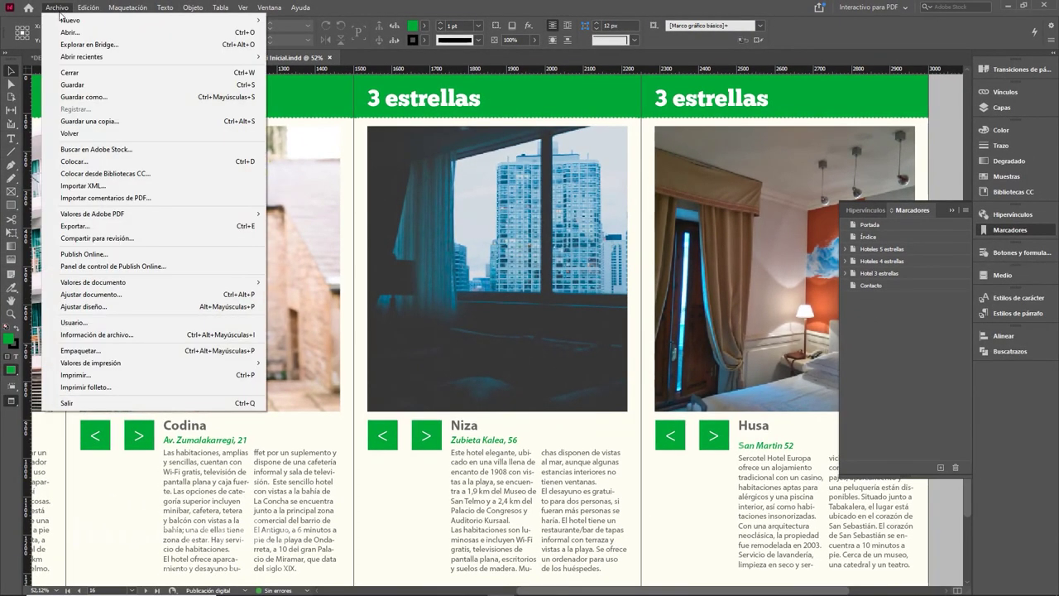
click(97, 98)
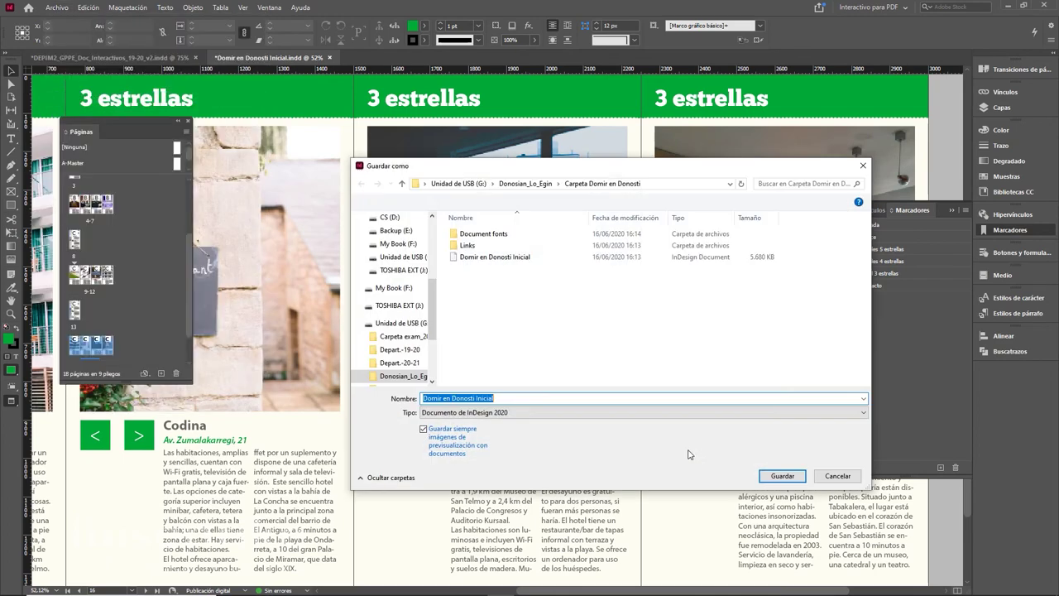
click(478, 398)
drag(476, 398, 551, 403)
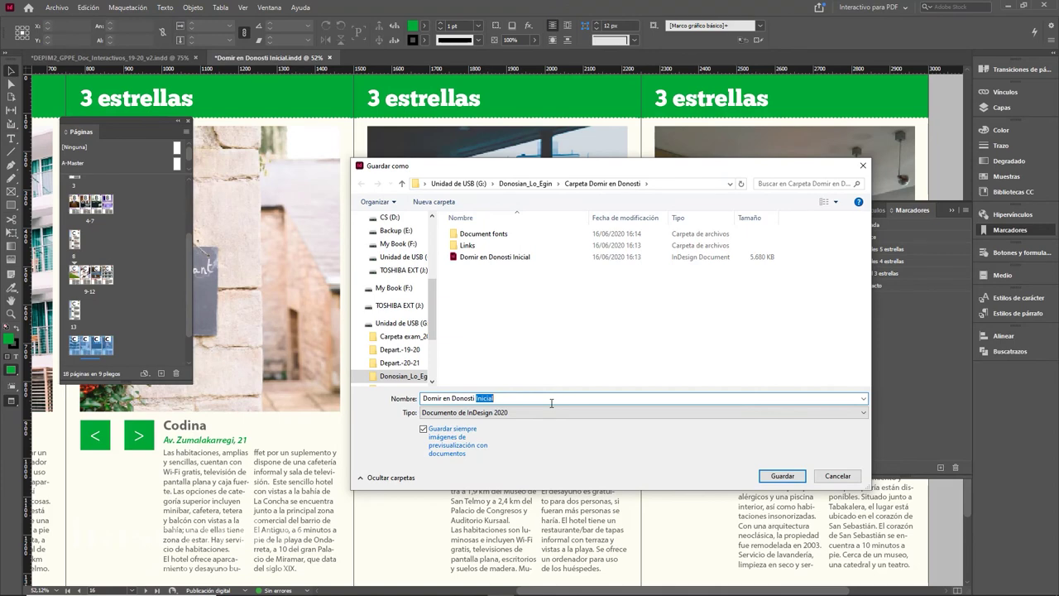
text(fi)
key(BackSpace)
text(Fi)
click(777, 478)
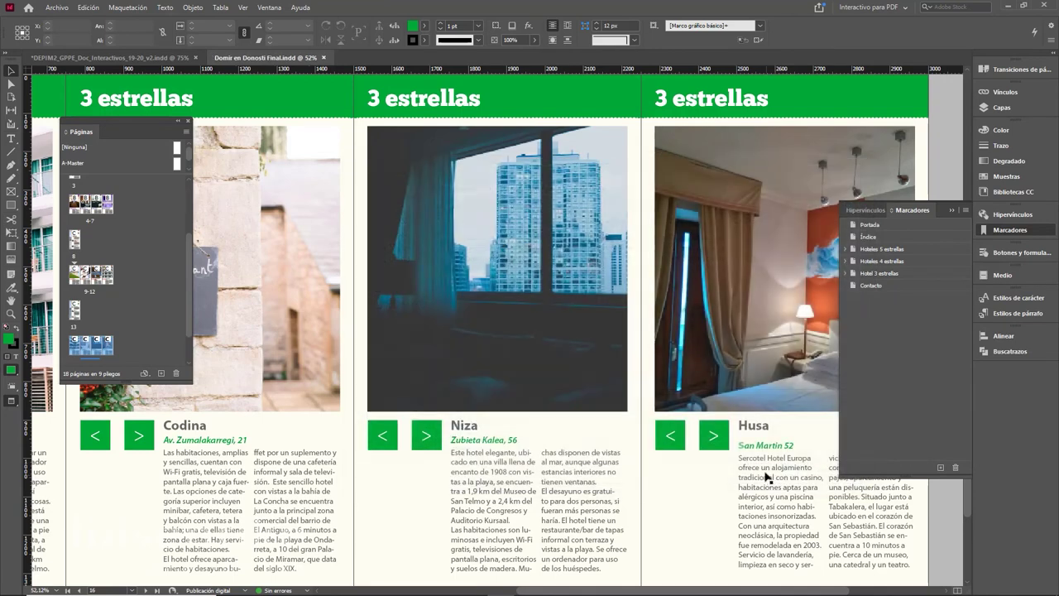
Export the whole document as an Adobe PDF (Interactivo) named Domir en Donosti Final, as spreads and set to open after export
click(57, 11)
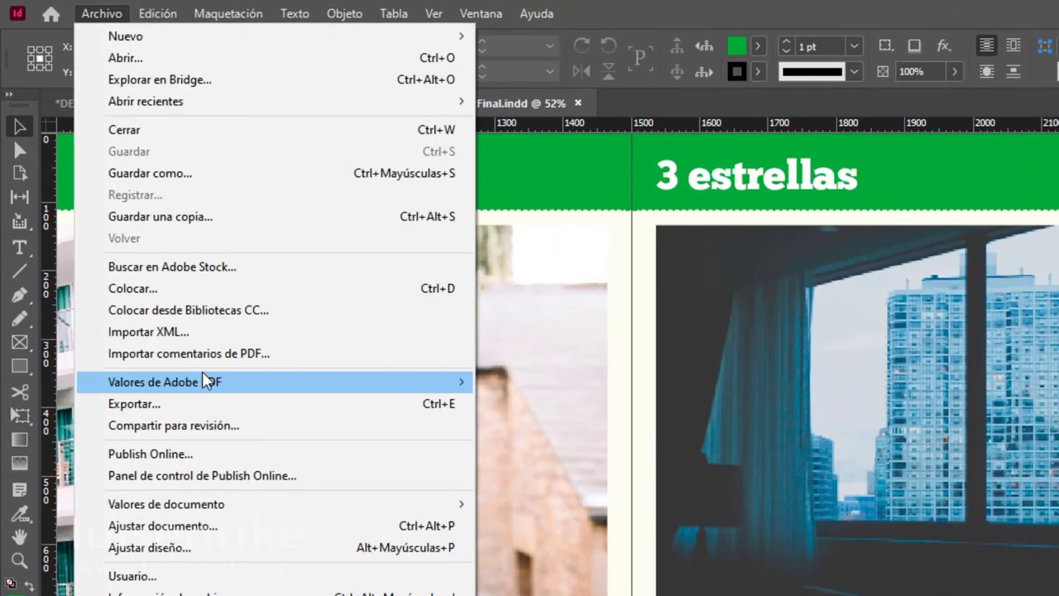
mouse_move(202, 380)
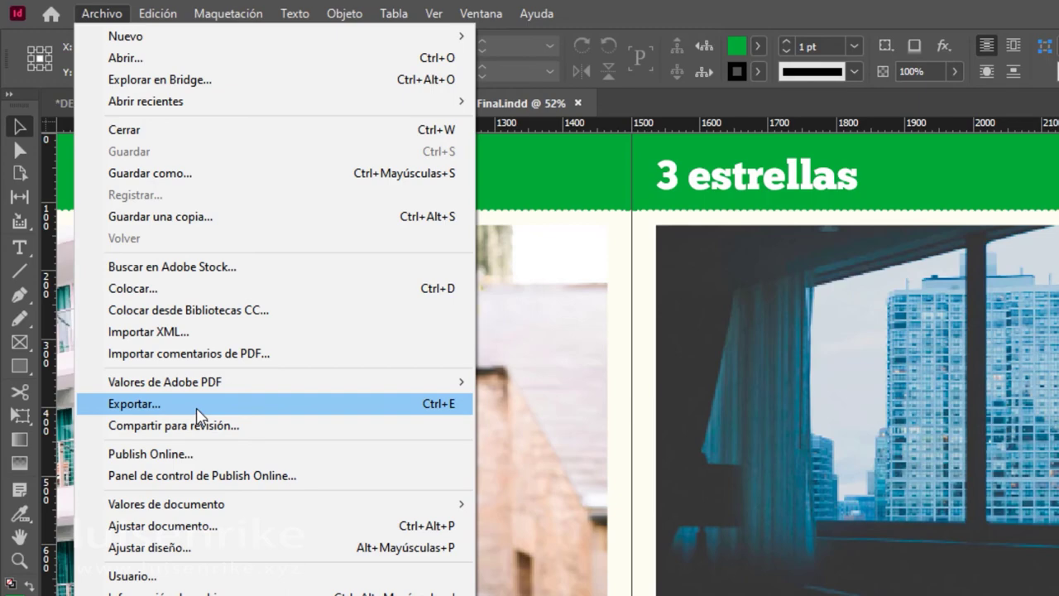
click(197, 407)
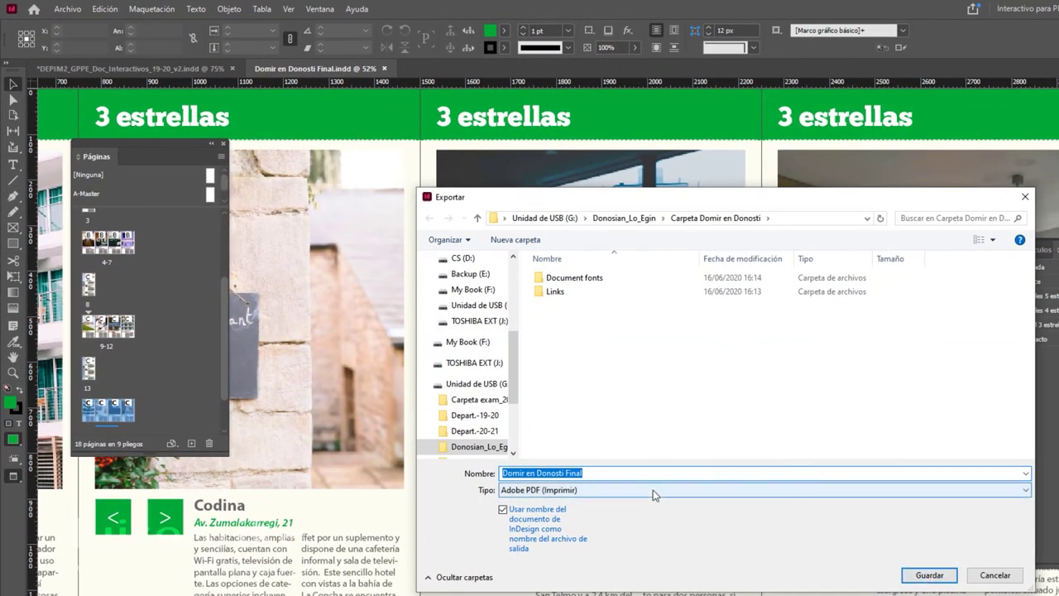
click(654, 490)
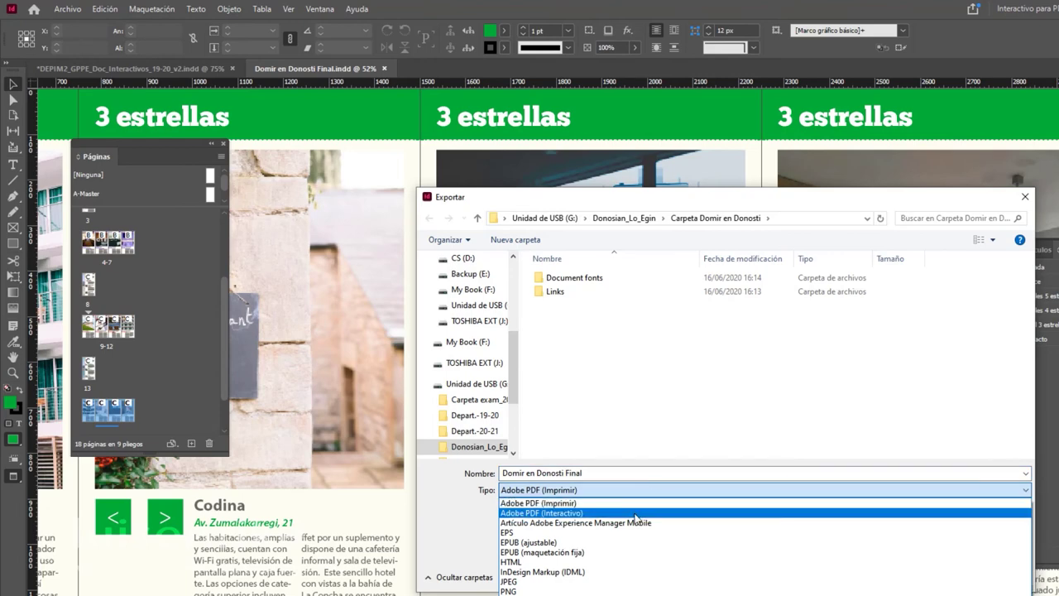
click(634, 514)
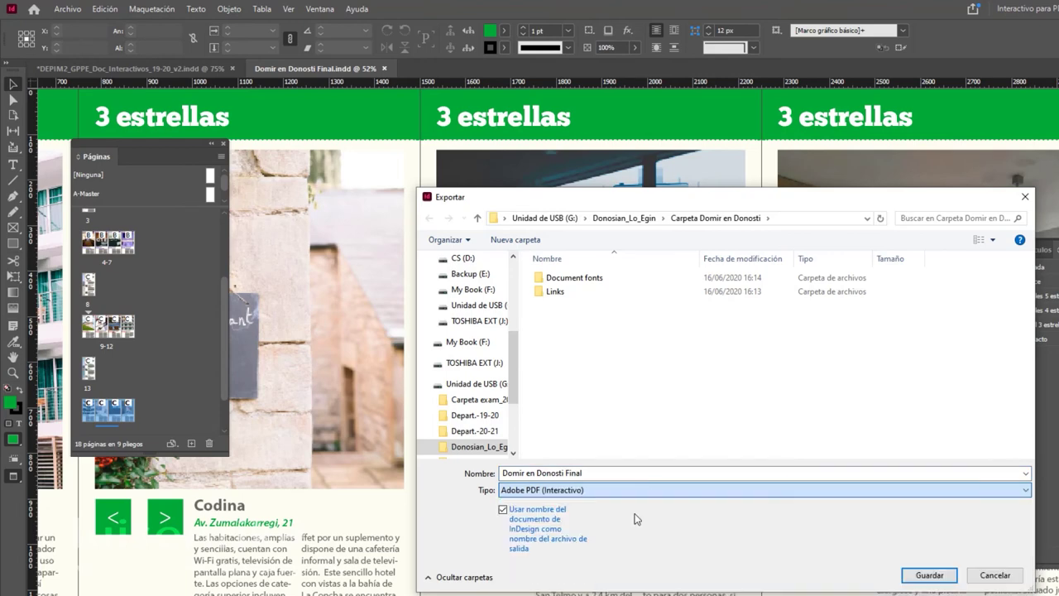
click(930, 575)
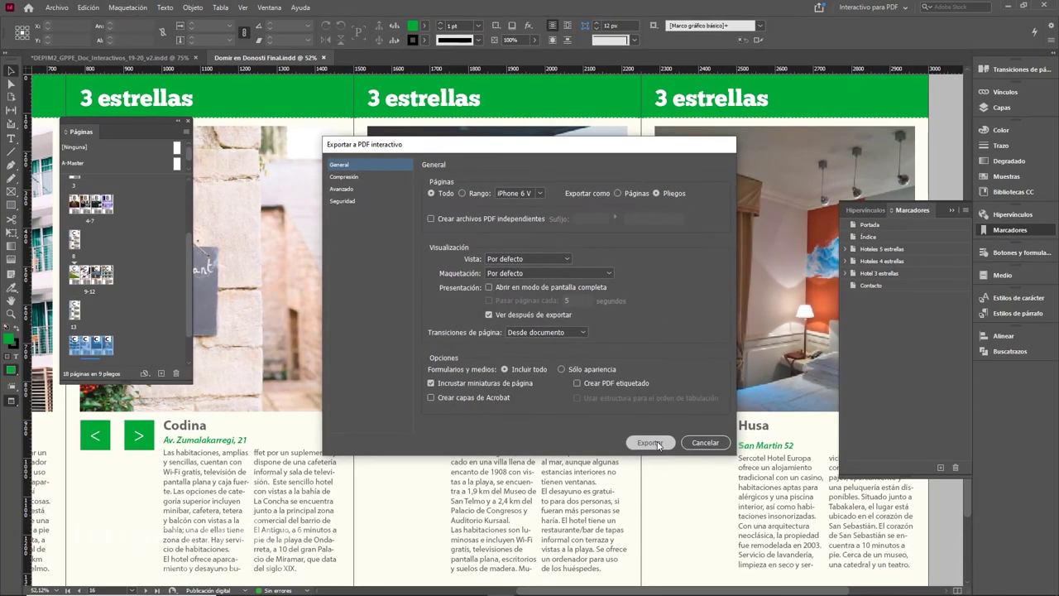
click(762, 555)
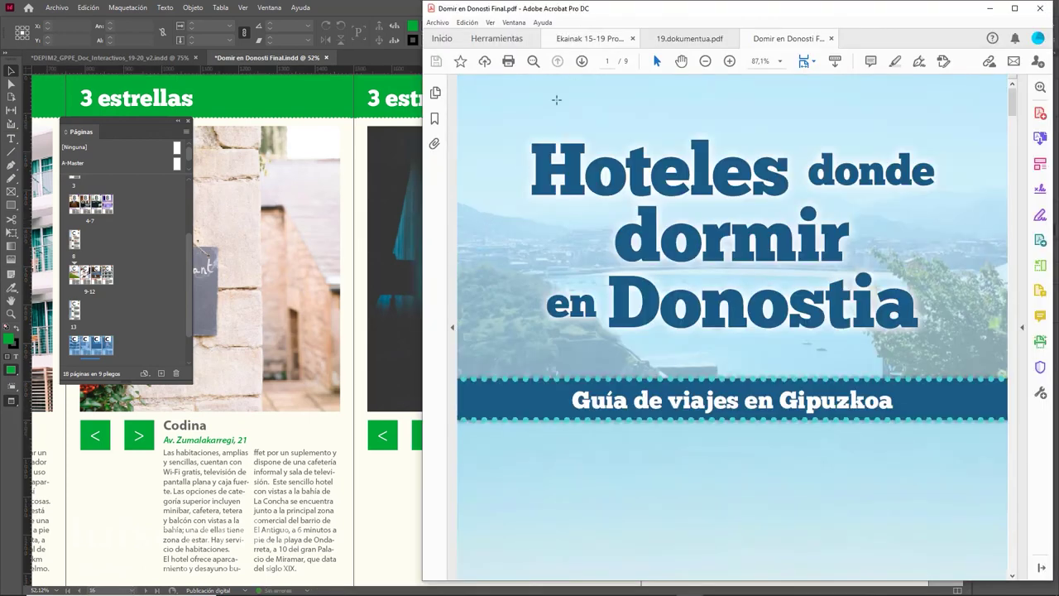
Check the exported PDF's page thumbnails and bookmark list, testing the Astoria 7, Hotel NH San Sebastián and Hotel Mercure Monte Igeldo bookmarks
click(436, 93)
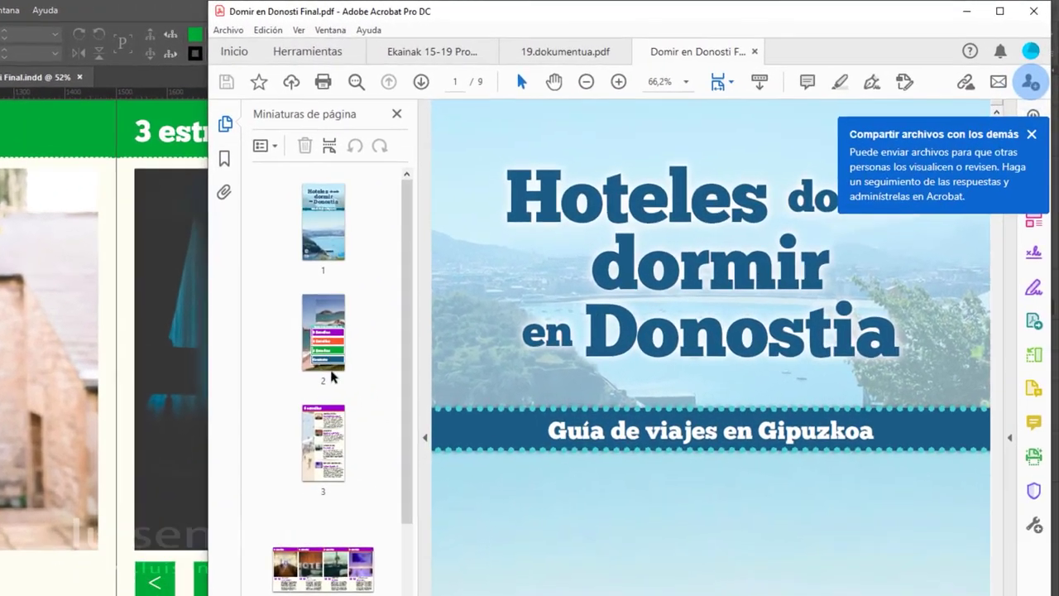
click(224, 158)
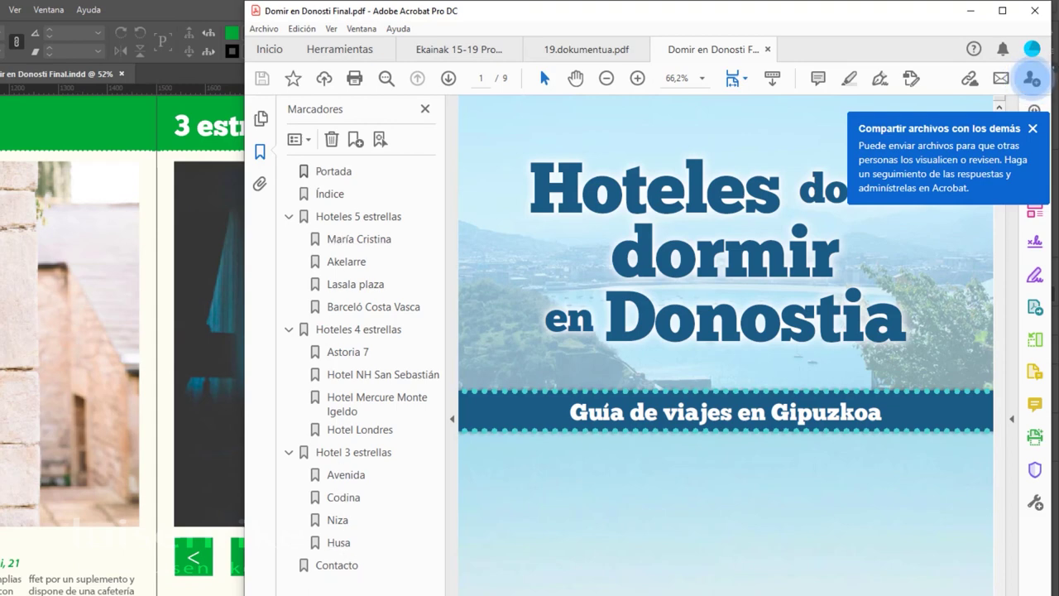
click(337, 353)
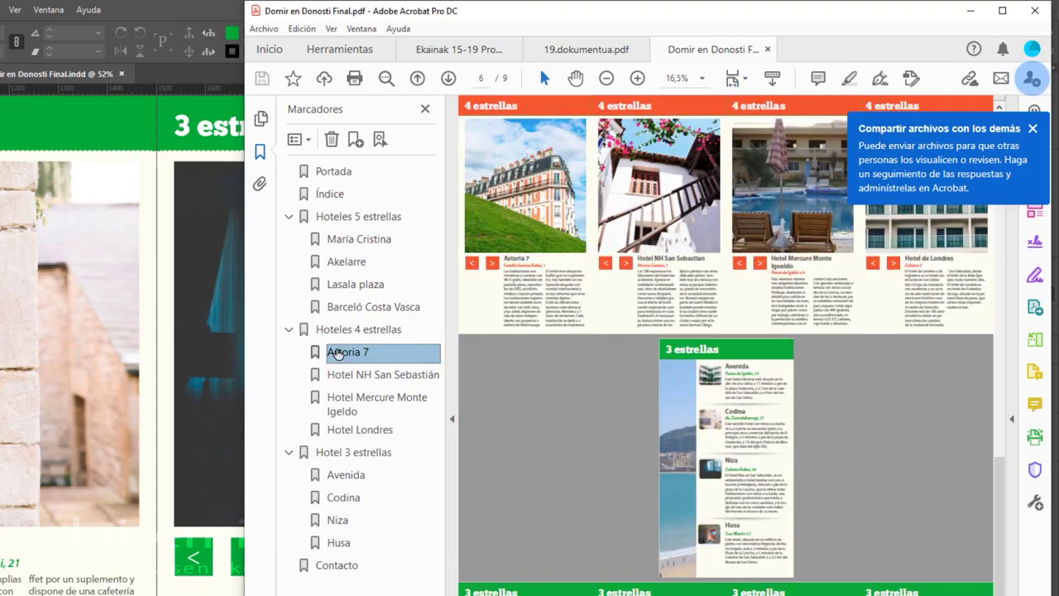
click(344, 378)
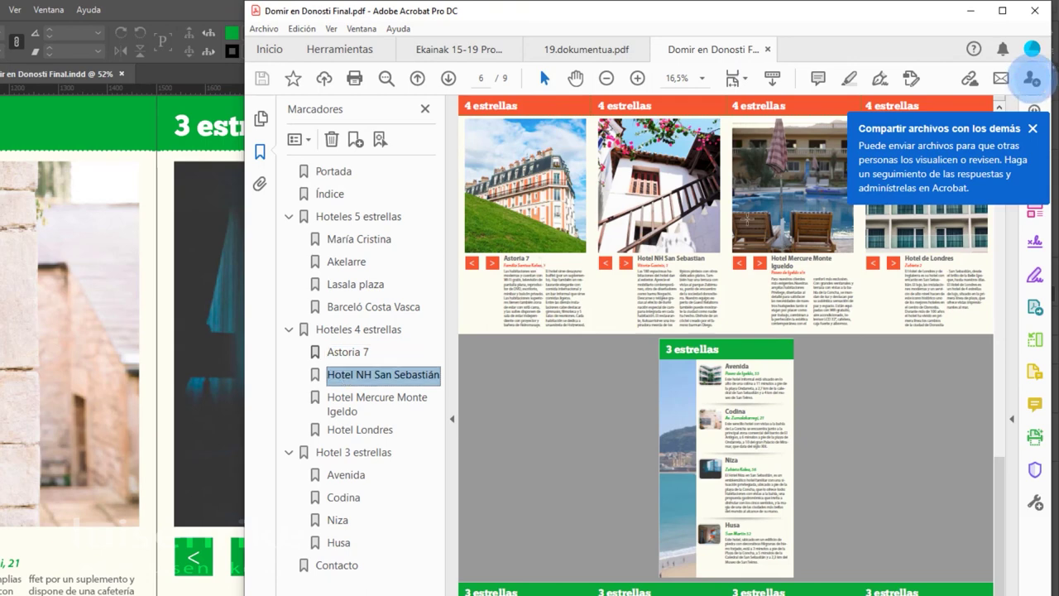
click(366, 402)
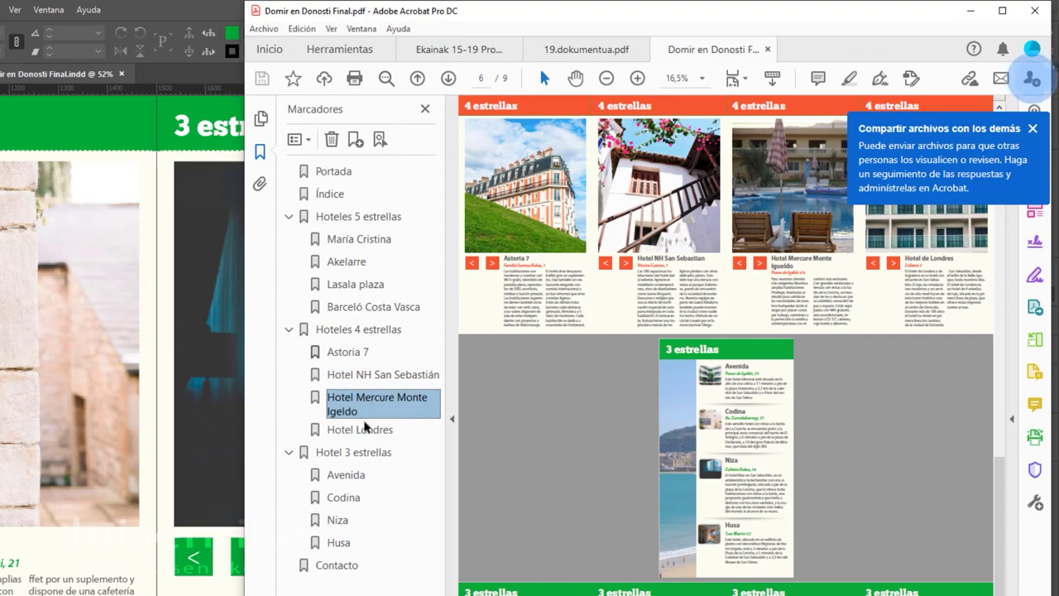
Test the Avenida, Codina and Niza bookmarks under Hotel 3 estrellas in the exported PDF by jumping to their pages
click(351, 476)
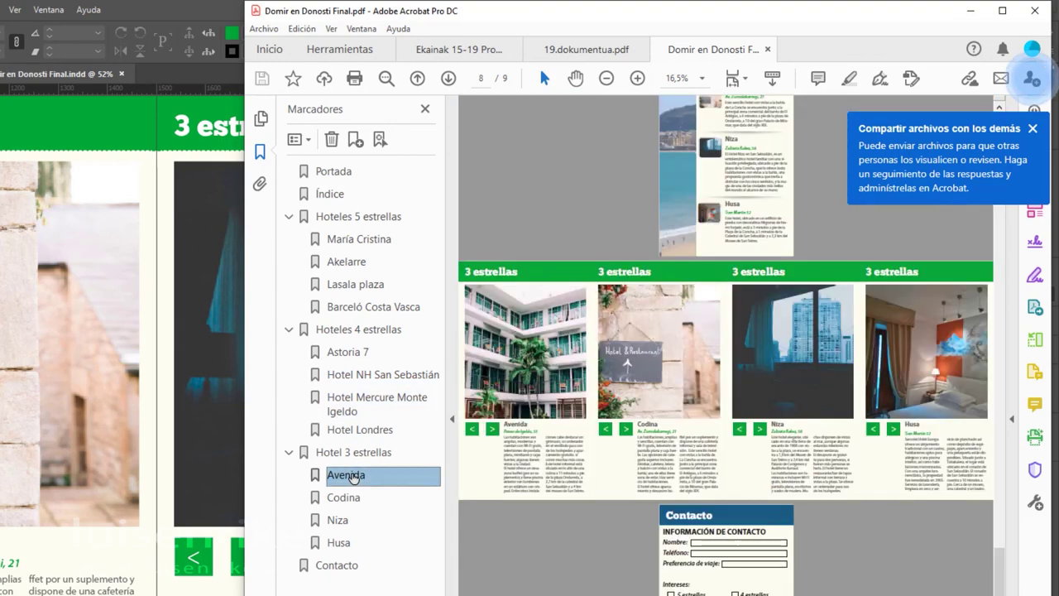
click(346, 499)
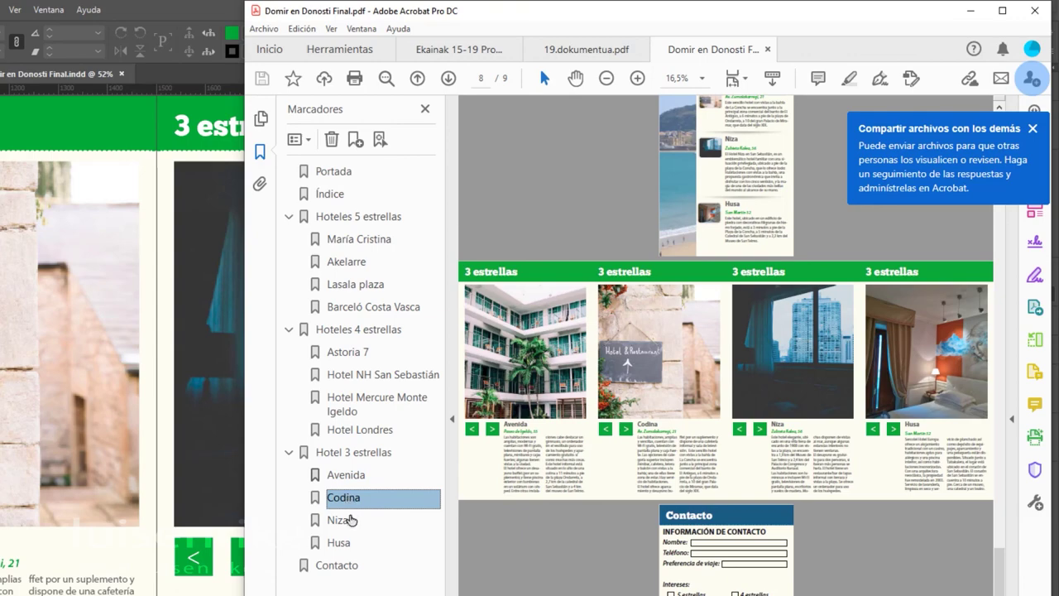
click(350, 521)
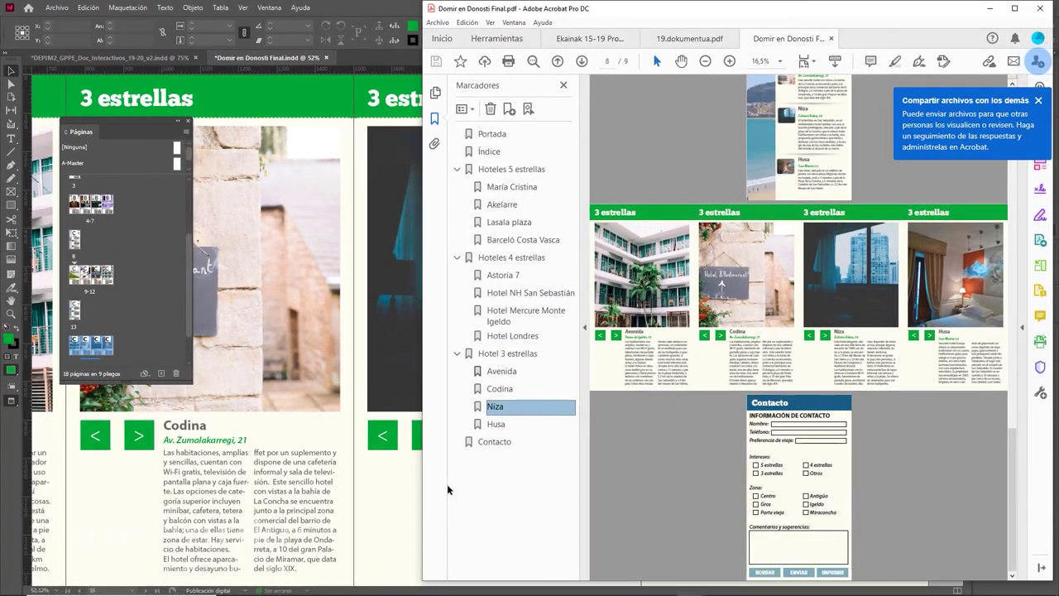